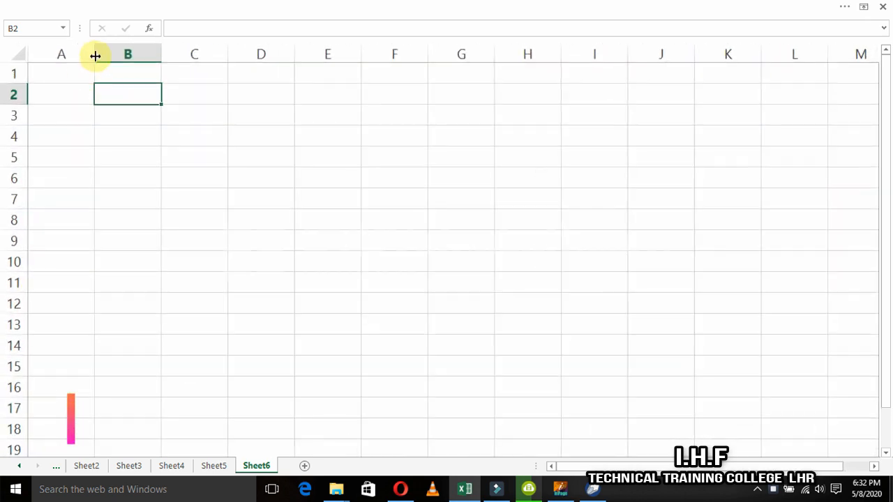
Narrow column A to a slim margin and enter the title SALES SHEET in cell B2
left_click_drag(96, 54, 44, 60)
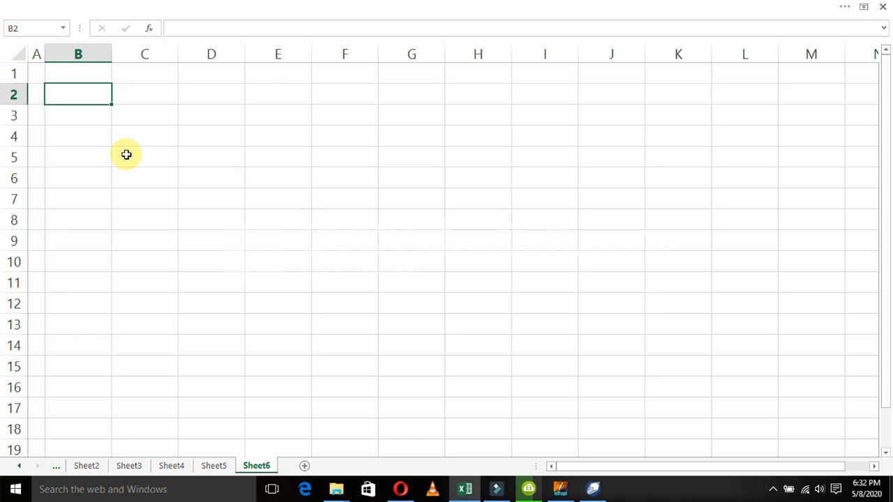
type("SALES SHEETS")
key("Return")
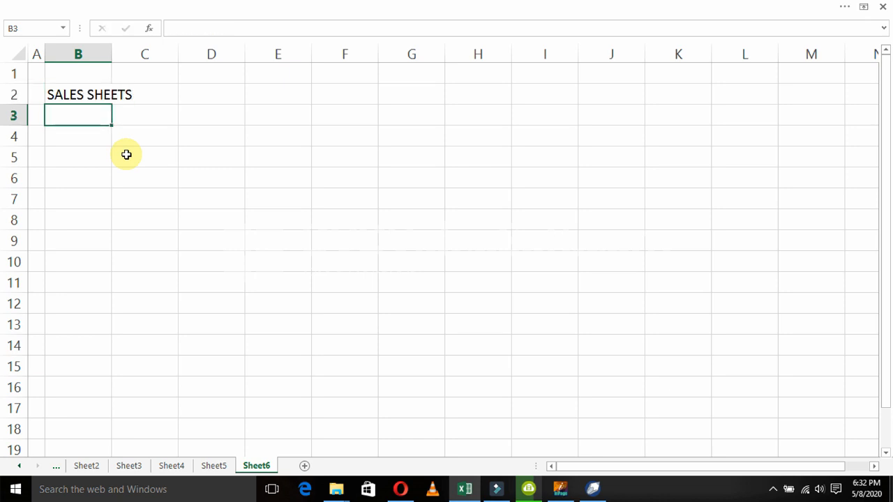
key("Up")
key("F2")
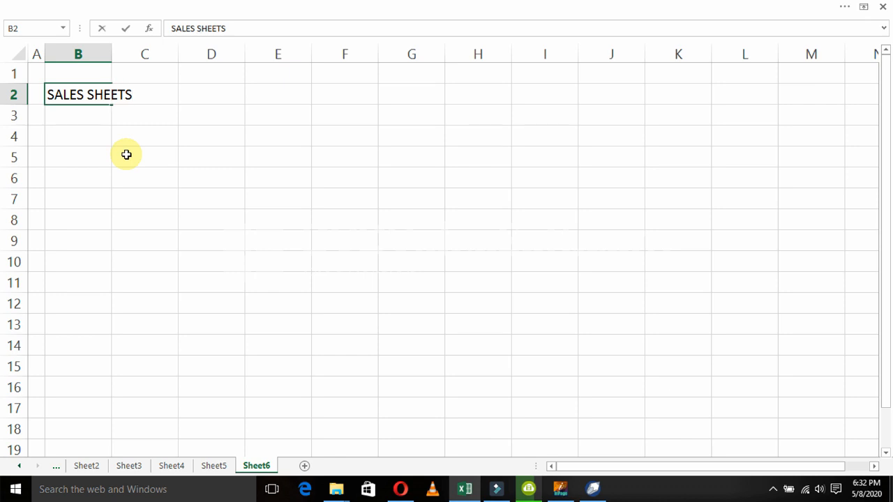
key("BackSpace")
key("Return")
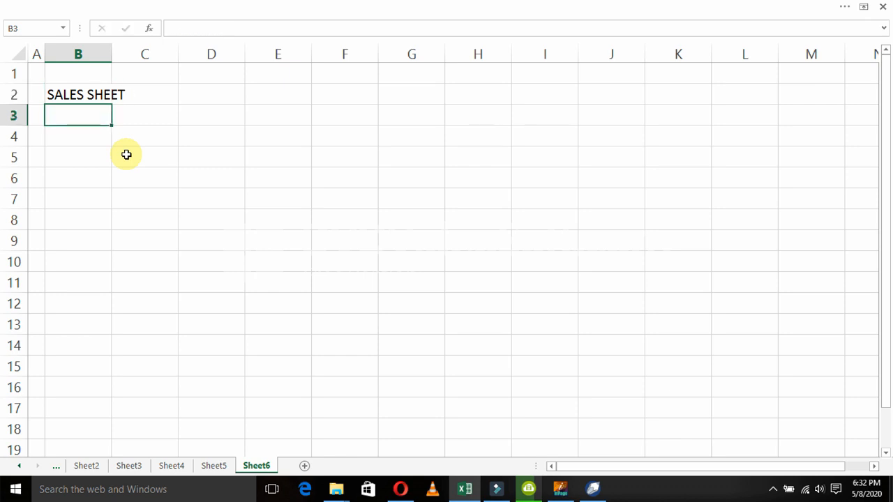
Enter the company line COMPANY NAME XYZ CO, LAHORE in cell B3
type("COMPANY")
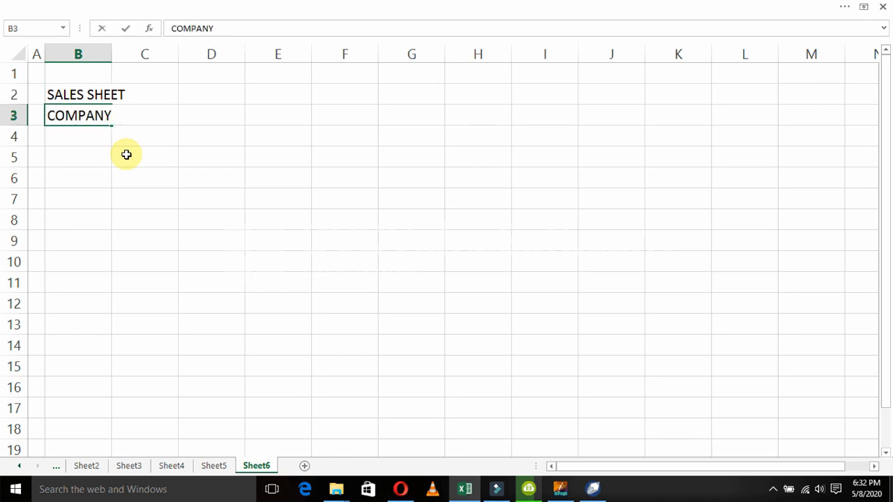
type(" NAME XYZ")
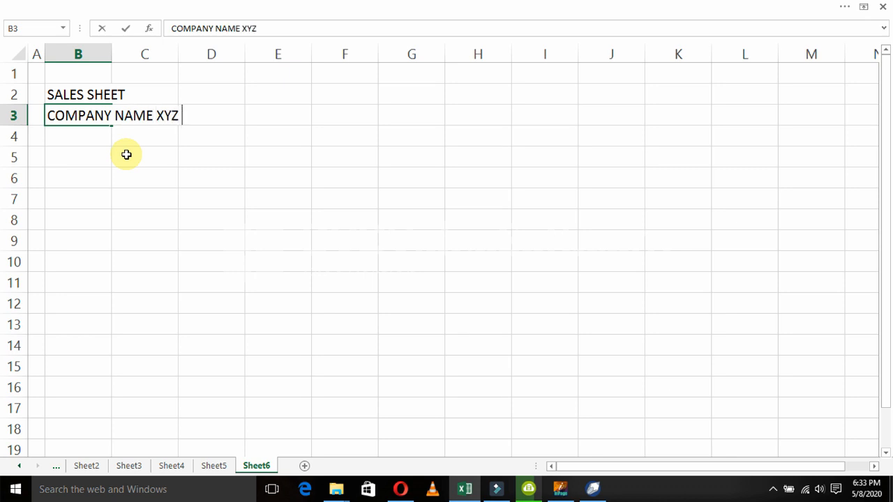
type(" CO, LAHORE")
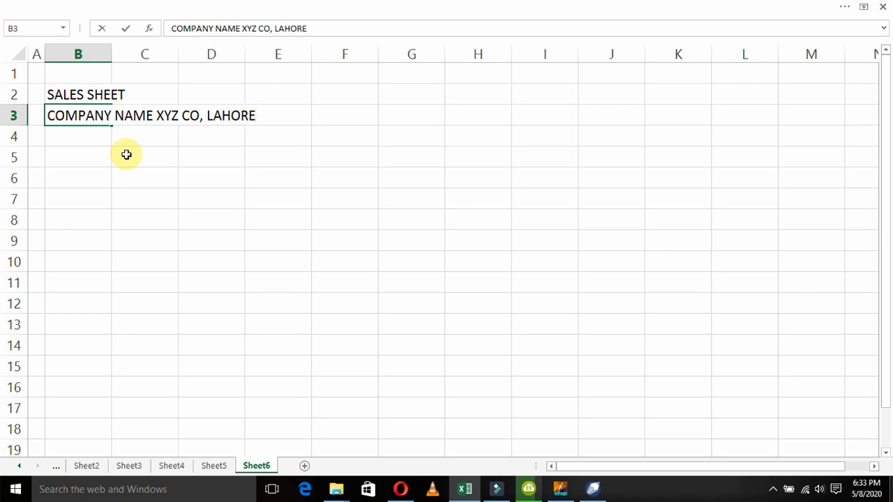
key("Return")
key("Return")
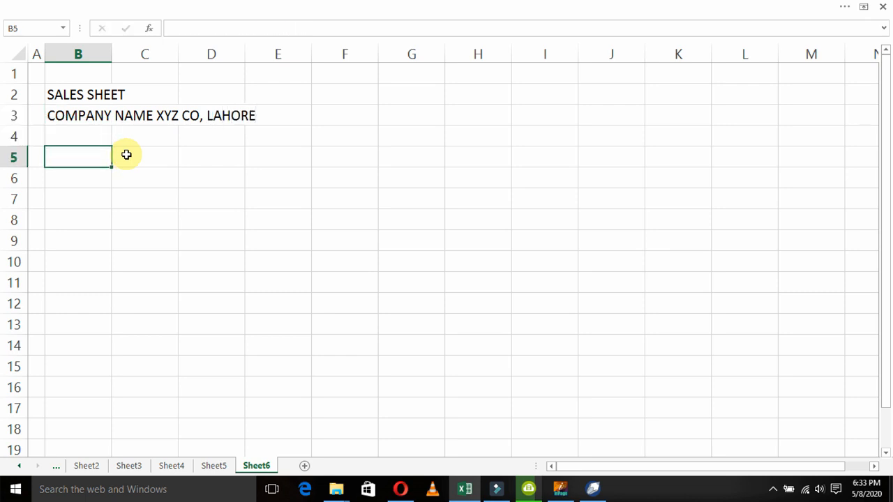
Enter the period line FOR THE MONTH OF APRIL 2020 in cell B4
key("Up")
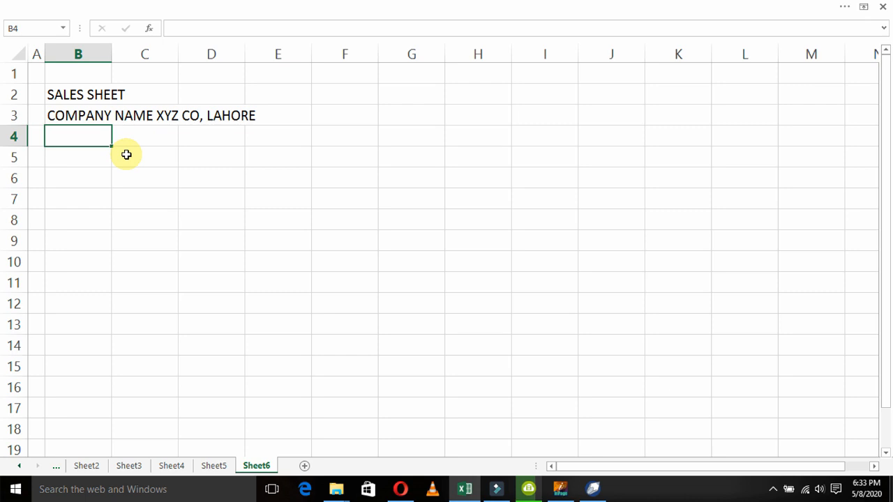
type("FOR THEM")
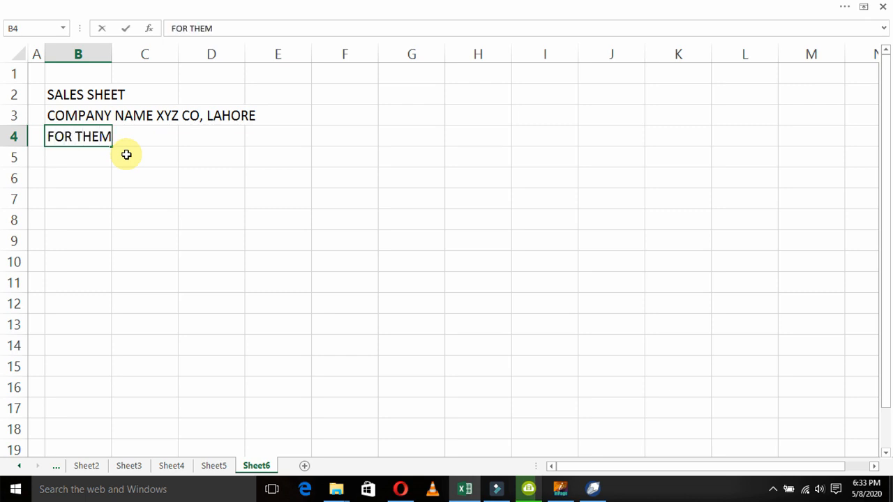
key("BackSpace")
type("MONTH")
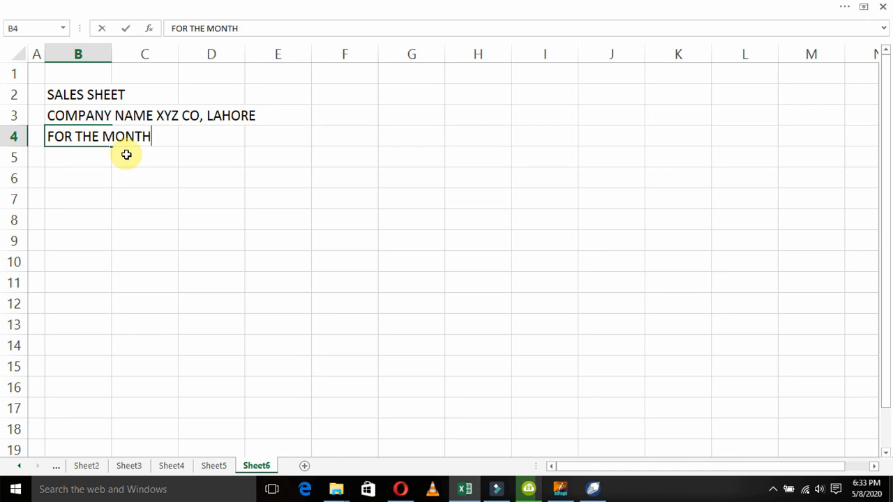
type(" FOF APRIL ")
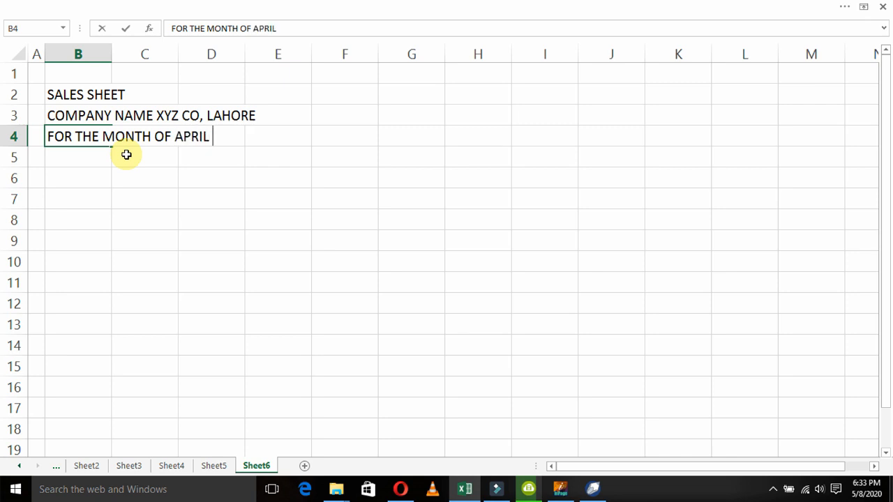
type("2020")
key("Return")
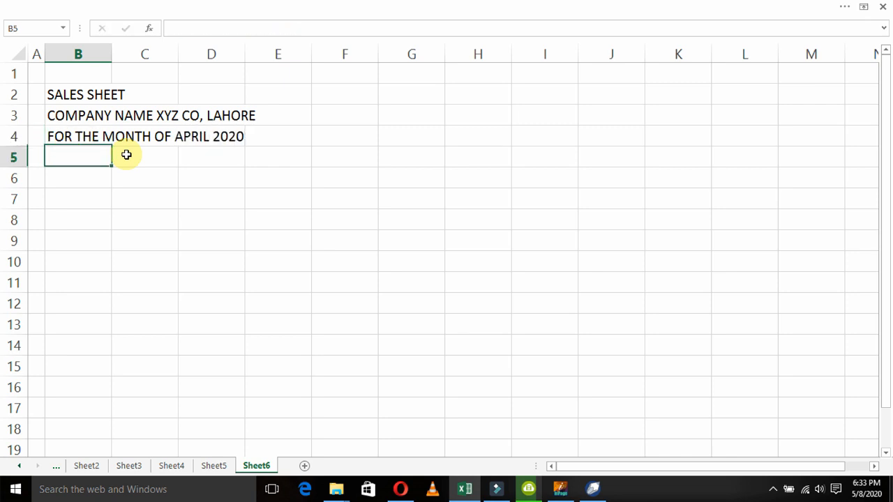
Start the table's header row with S/NO in cell B6 and DATE in cell C6
key("Return")
type("S/")
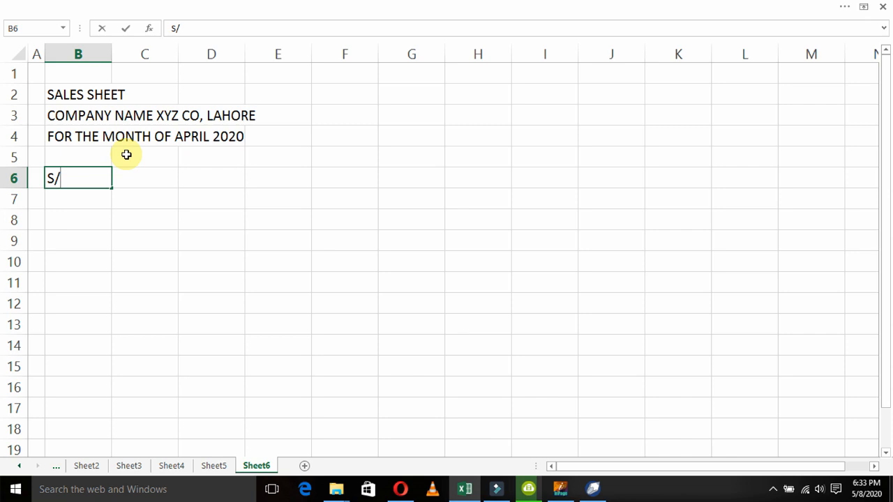
type("NO")
key("Return")
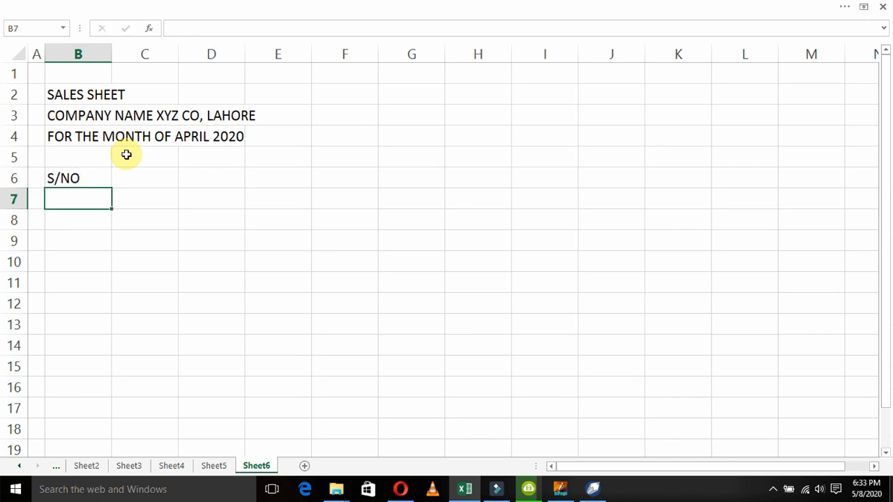
key("Up")
key("Right")
type("PRO")
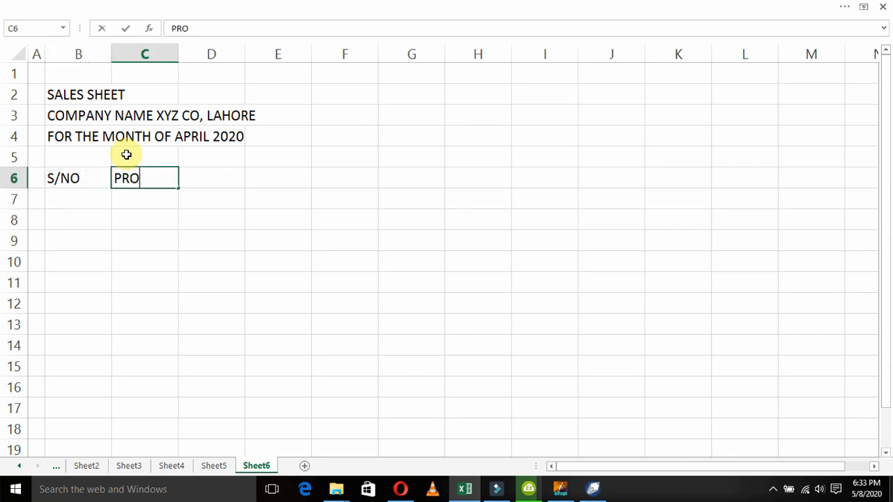
type("DU")
key("BackSpace")
key("BackSpace")
key("BackSpace")
key("BackSpace")
key("BackSpace")
type("DATE")
key("Return")
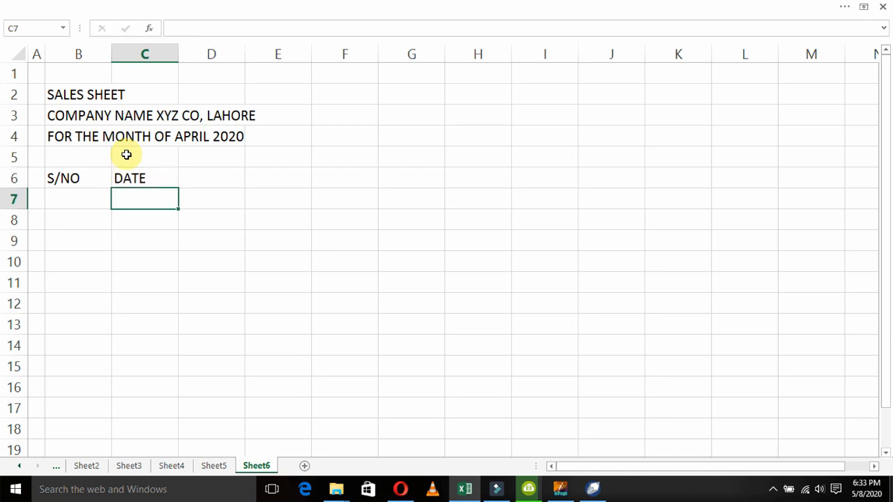
Add the column heading PRODUCT in cell D6
key("Up")
key("Right")
type("PRODUCT")
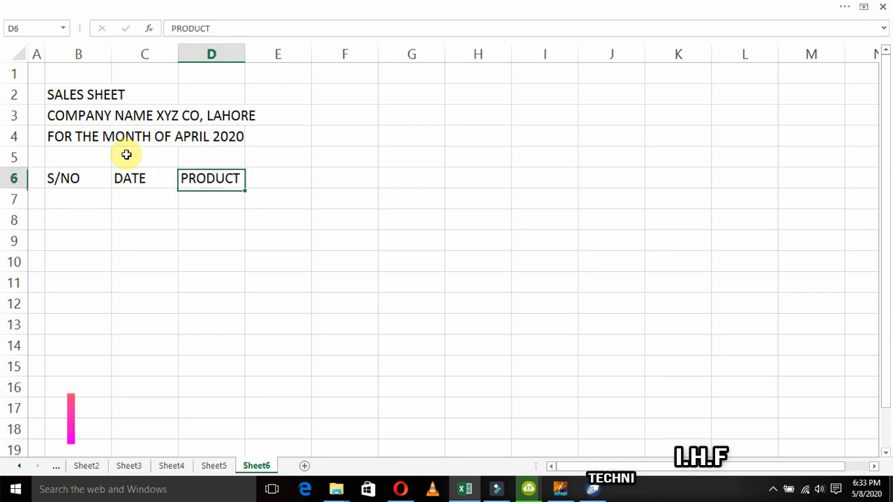
key("Right")
key("Left")
key("F2")
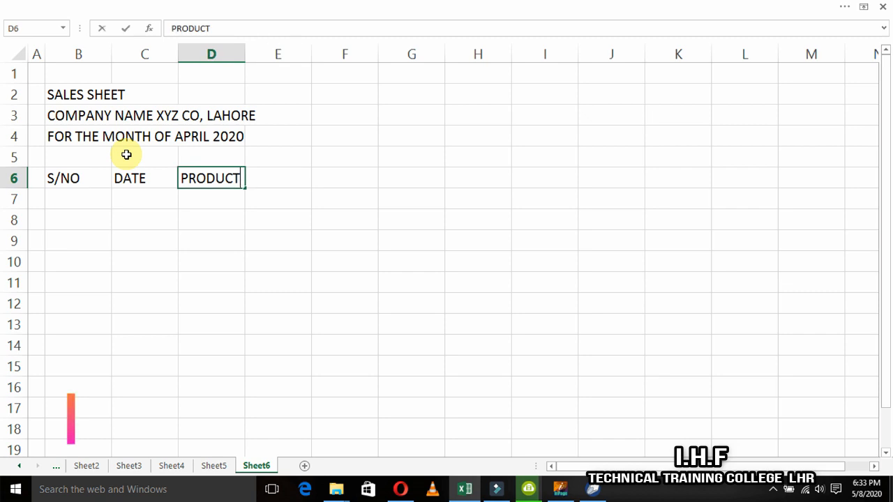
key("Return")
key("Up")
key("Right")
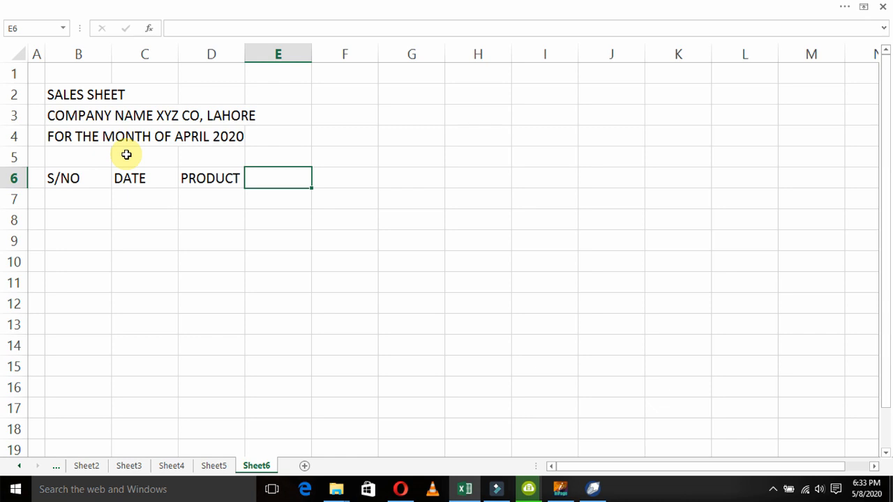
type("QTY")
key("Return")
key("Up")
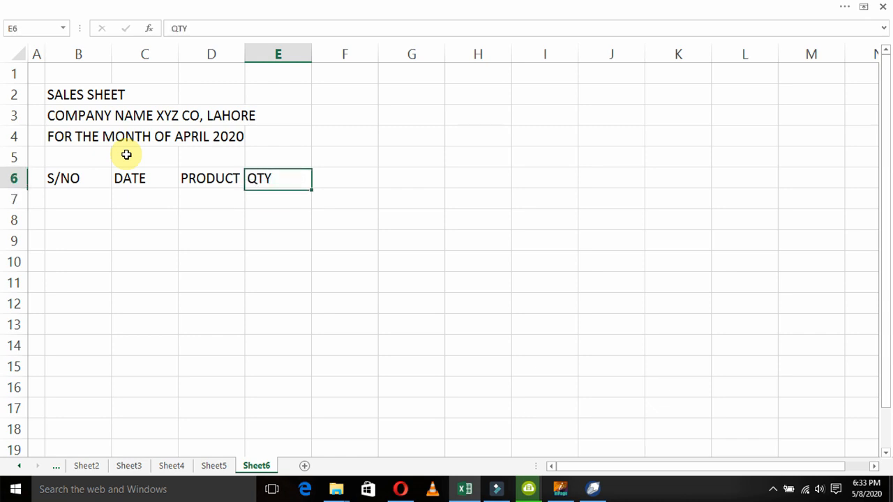
key("Right")
key("Left")
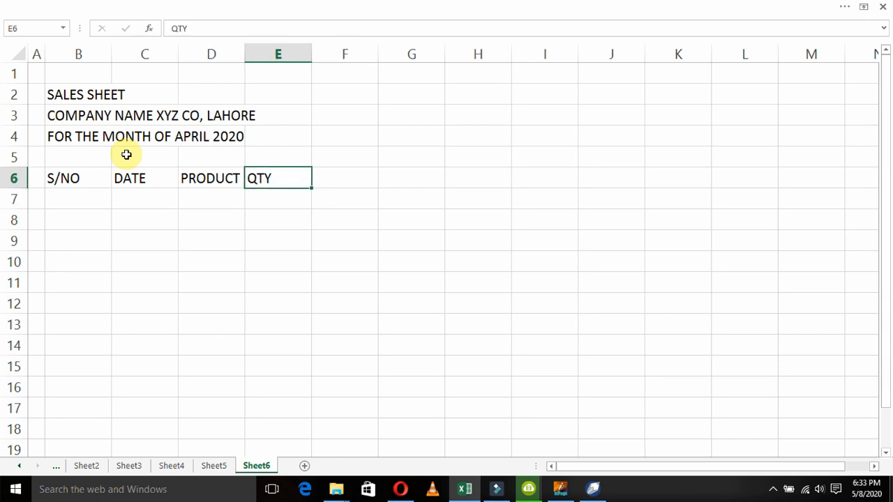
Set the heading in cell E6 to PRICE and add the heading QTY in cell F6
key("Delete")
type("PRICE")
key("Return")
key("Up")
key("Right")
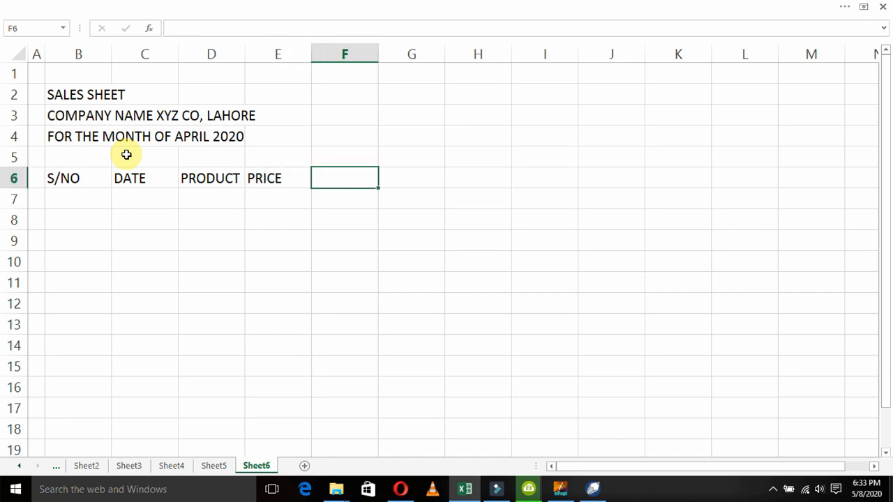
type("QTY")
key("Return")
key("Up")
key("Right")
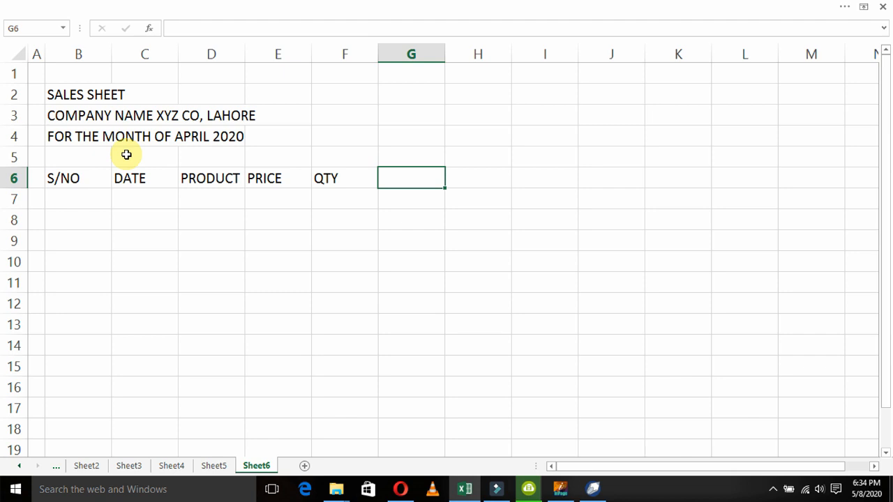
Add the headings TOTAL SALE in G6 and COMMISSION in H6, and fit column G's width to its text
type("TOTAL SALE")
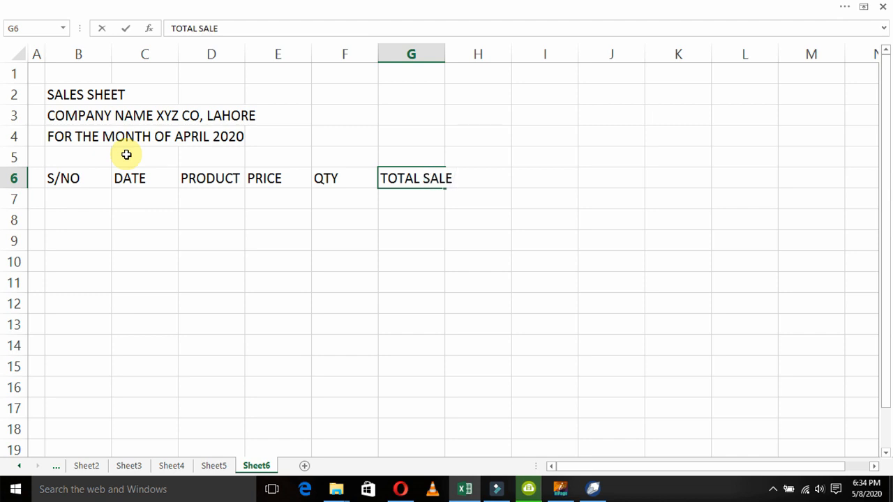
key("Return")
key("Up")
key("Right")
type("COMMISSION")
key("Return")
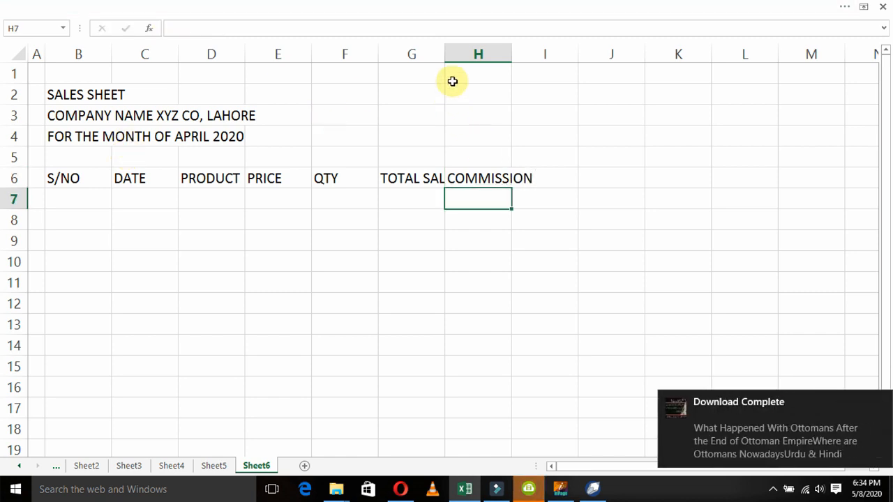
double_click(445, 53)
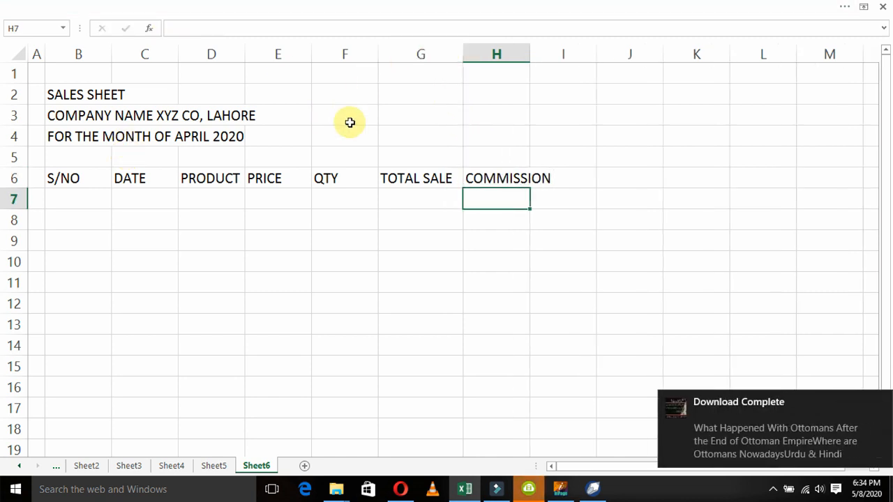
Merge and center the SALES SHEET title across cells B2 to H2
left_click(76, 93)
key("shift+Right")
key("shift+Right")
key("shift+Right")
key("shift+Right")
key("shift+Right")
key("shift+Right")
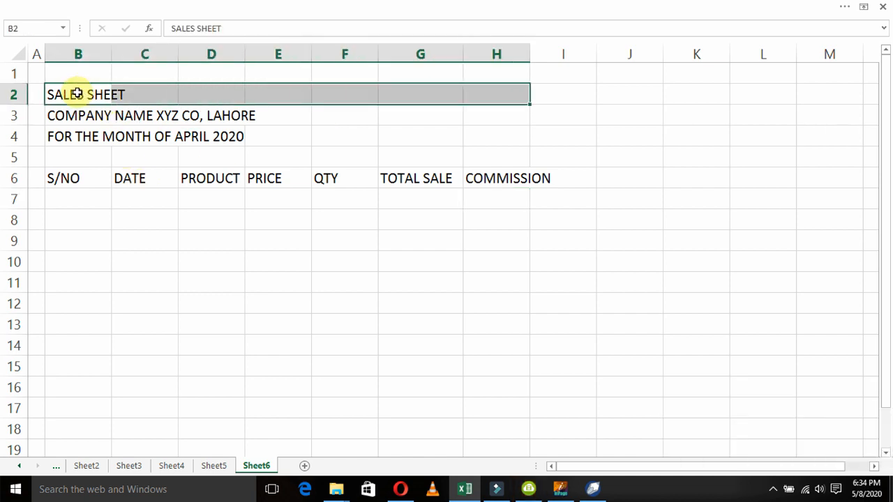
left_click(601, 9)
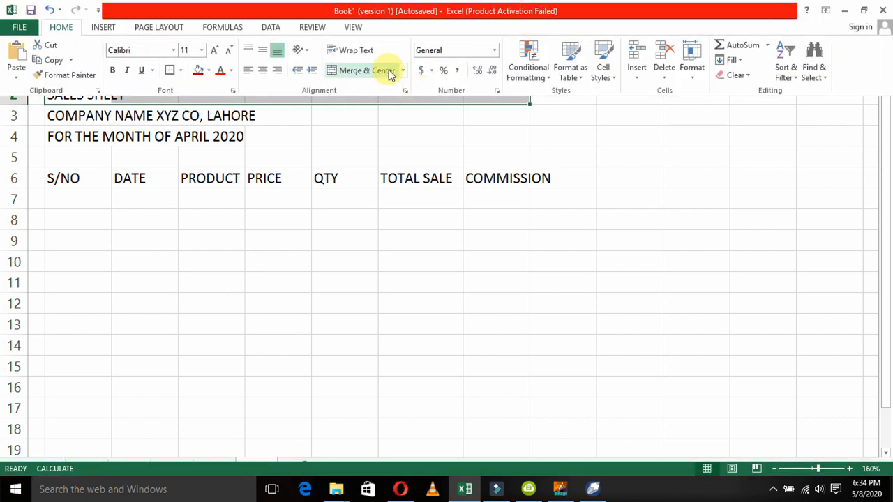
left_click(351, 72)
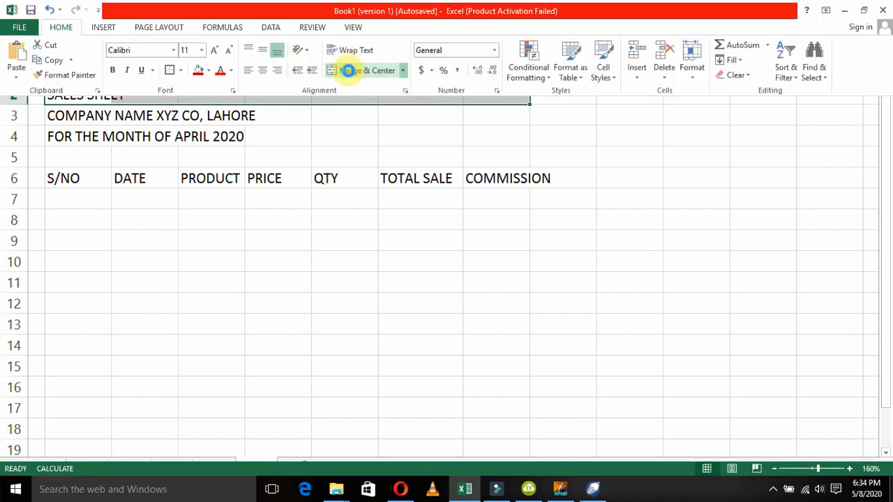
Copy the merged title's formatting onto the company name line in row 3 with Format Painter
left_click(81, 77)
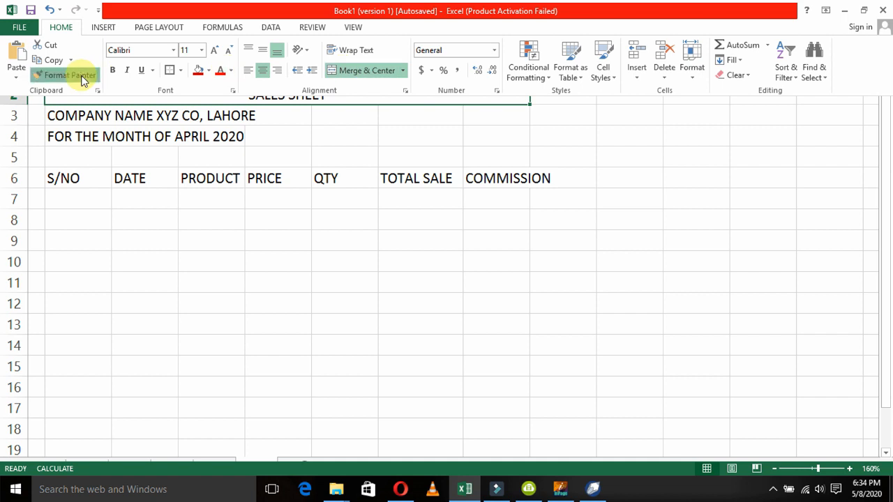
left_click(61, 116)
left_click(60, 116)
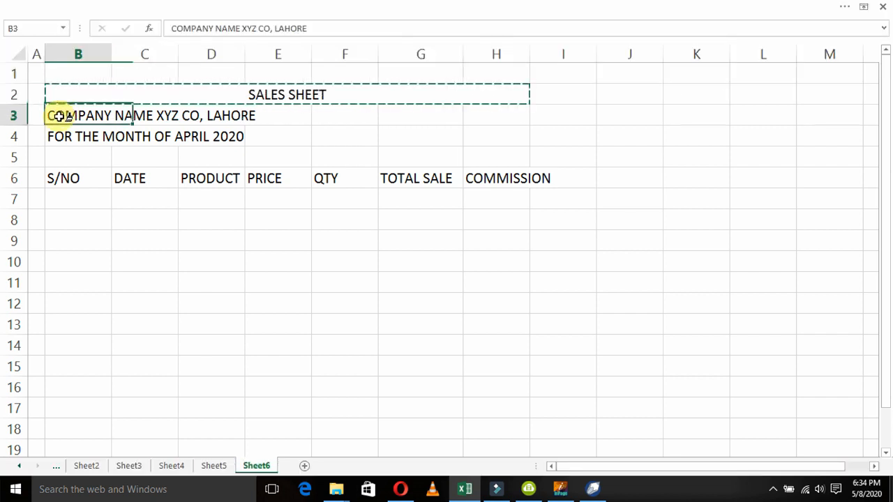
Merge and center the FOR THE MONTH OF APRIL 2020 line across cells B4 to H4
left_click(60, 137)
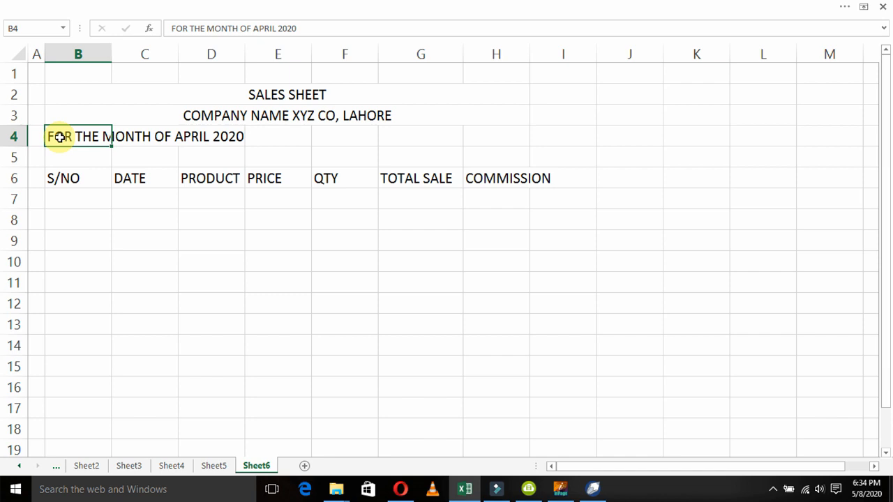
key("shift+Right")
key("shift+Right")
key("shift+Right")
key("shift+Right")
key("shift+Right")
key("shift+Right")
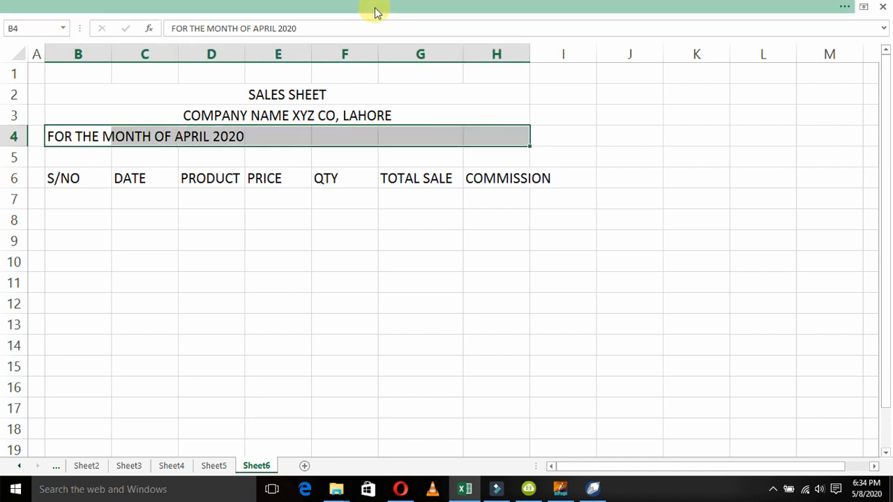
left_click(375, 9)
left_click(354, 71)
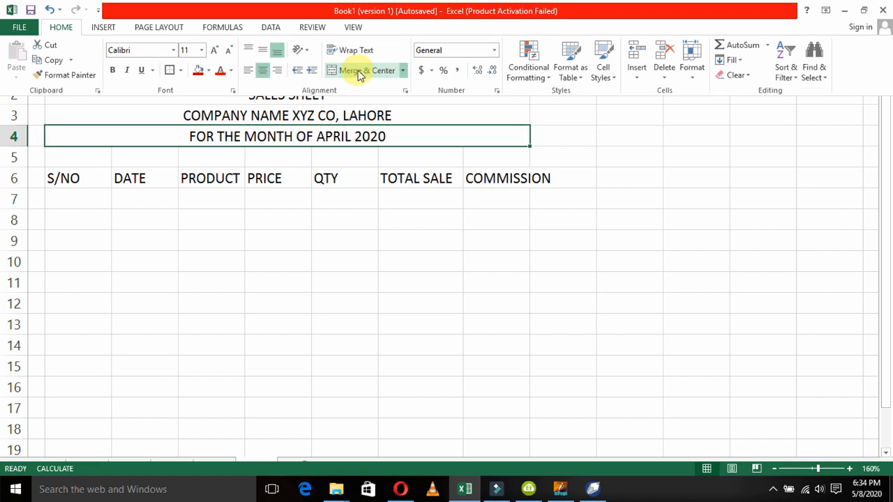
Bold the three title lines in rows 2 to 4
left_click(334, 115)
key("Up")
key("Up")
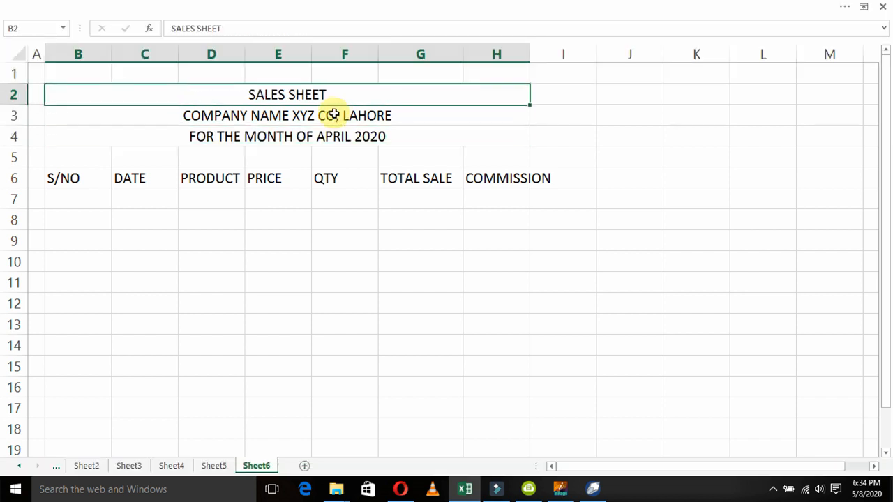
key("shift+Down")
key("shift+Down")
key("ctrl+b")
key("Return")
Apply a thick box border around the header row B6:H6
key("Down")
key("Down")
key("Down")
key("shift+Right")
key("shift+Right")
key("shift+Right")
key("shift+Right")
key("shift+Right")
key("shift+Right")
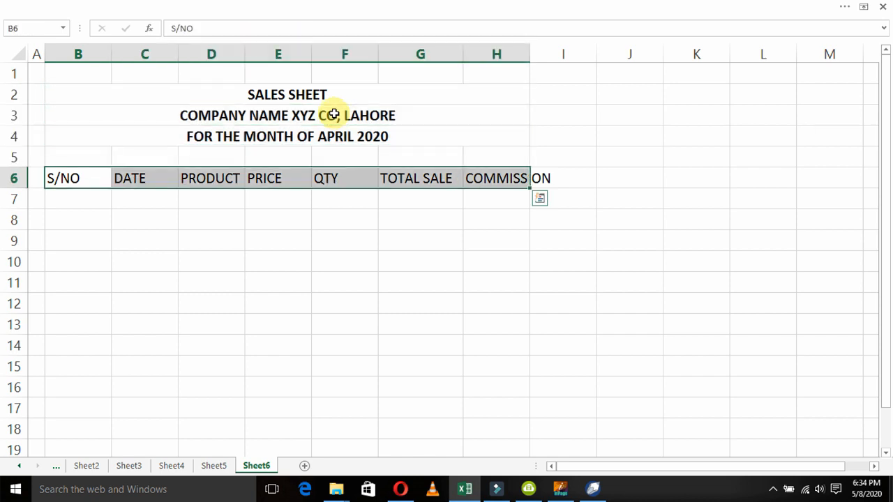
left_click(426, 13)
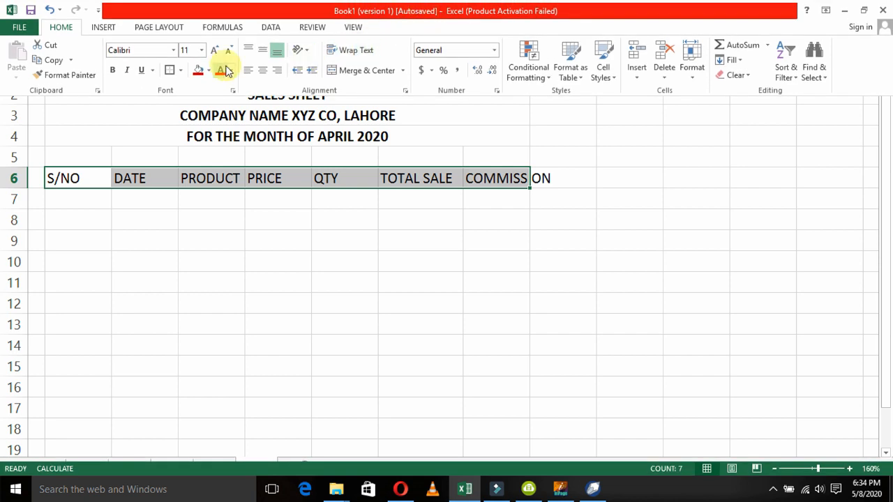
left_click(181, 71)
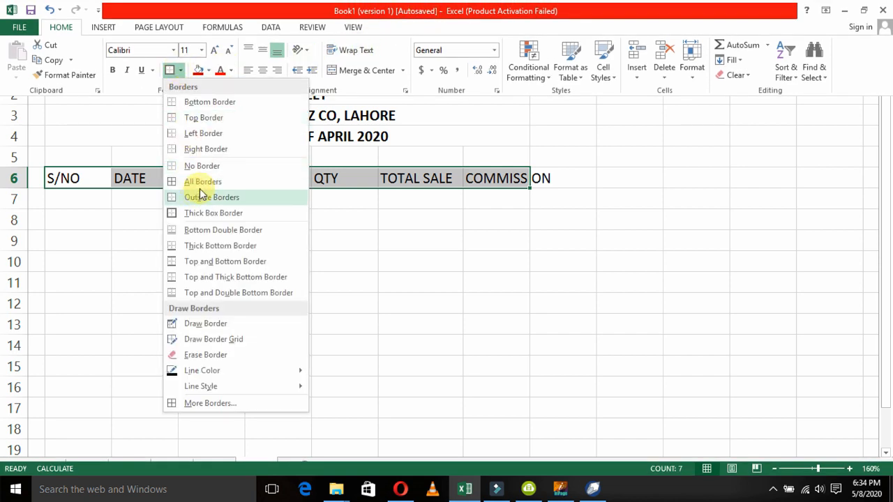
left_click(209, 214)
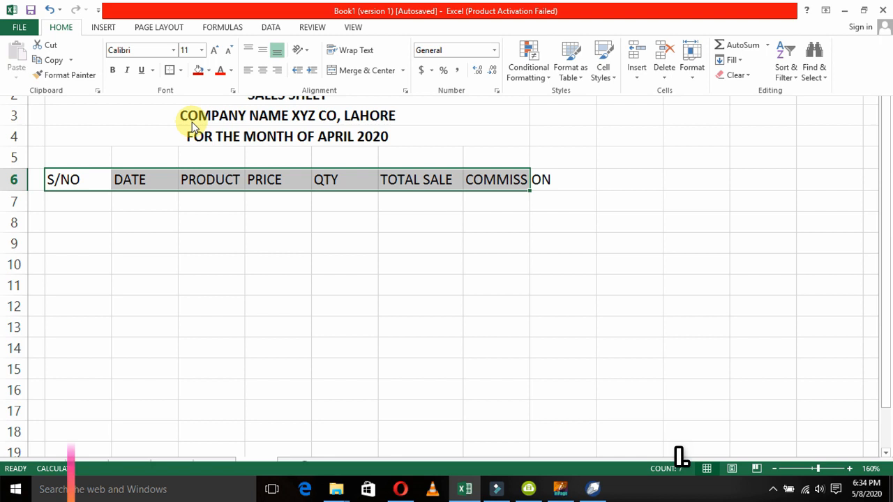
Try plain outside borders on the header row B6:H6 and replace them with a thick box border
left_click(180, 73)
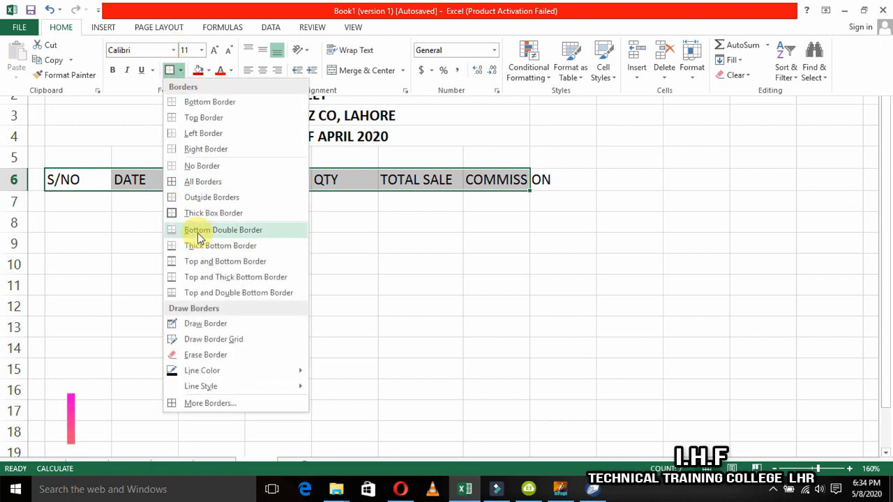
left_click(212, 197)
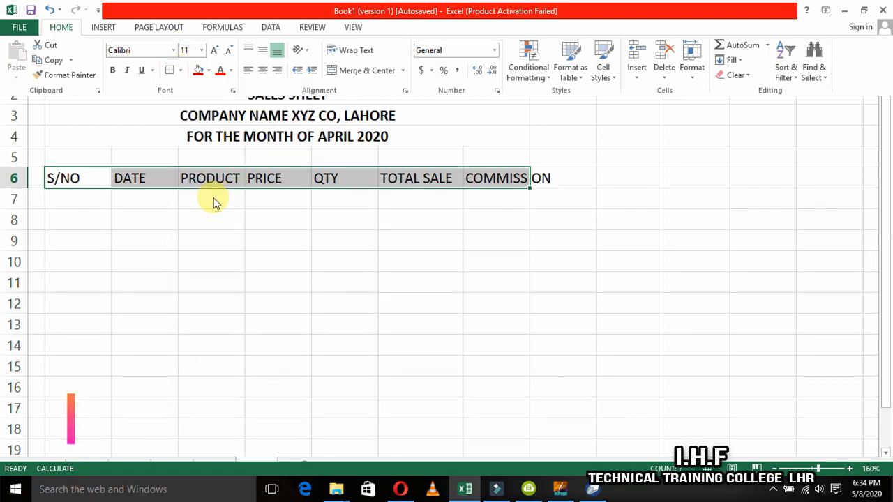
left_click(180, 70)
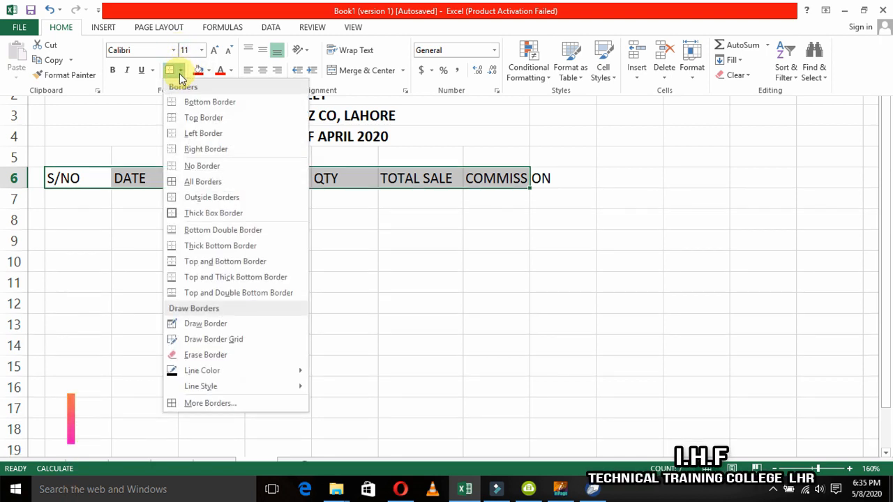
left_click(206, 213)
key("ctrl+shift+F1")
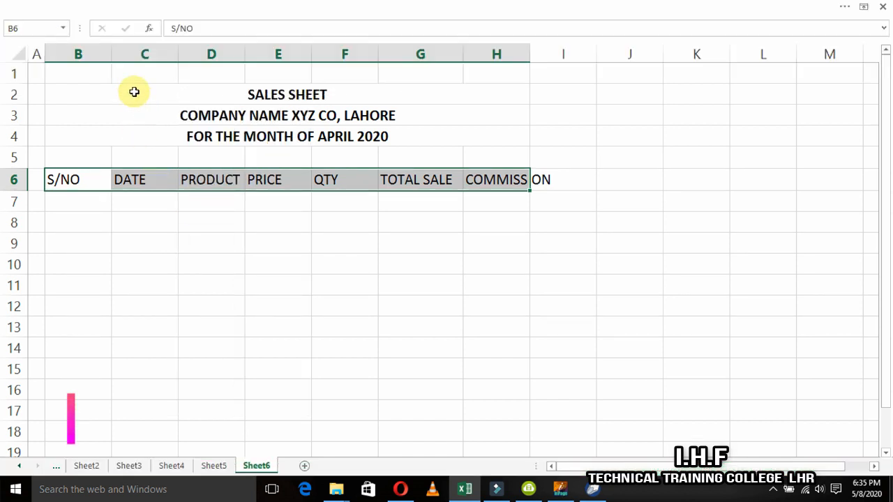
left_click(182, 244)
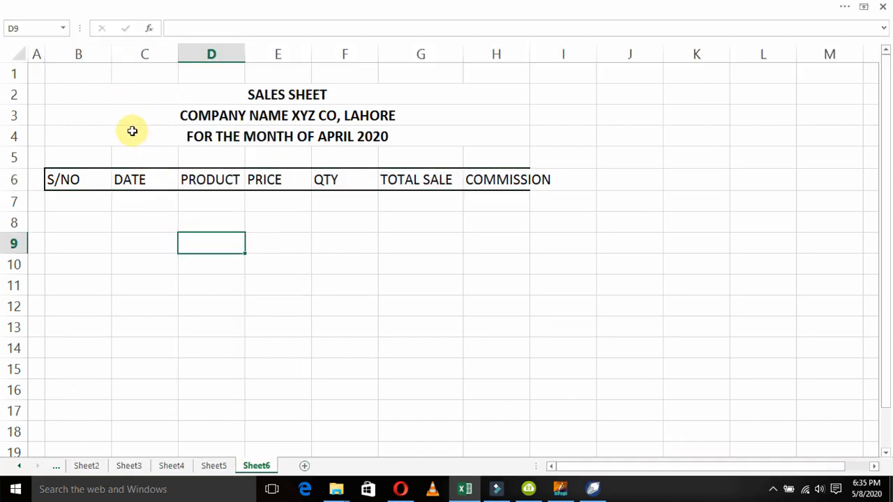
Apply all borders to the header cells B6:H6 and surround them with a thick box border
left_click(88, 173)
key("ctrl+shift+Right")
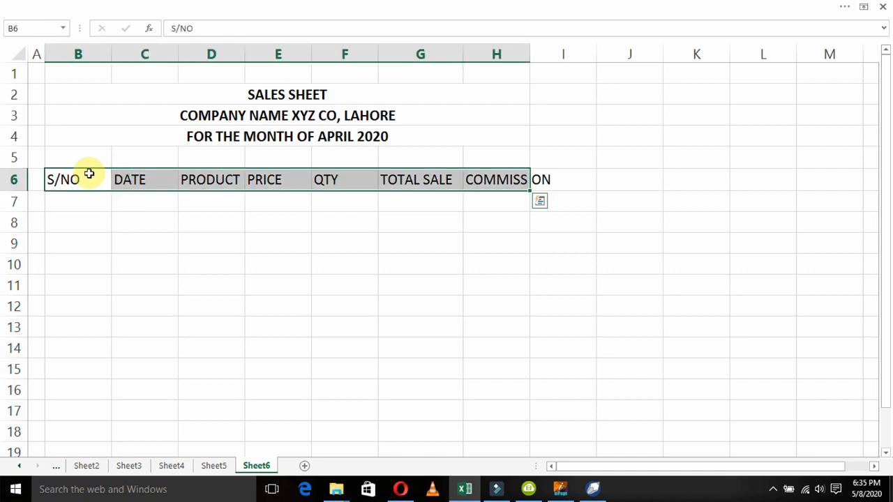
left_click(216, 14)
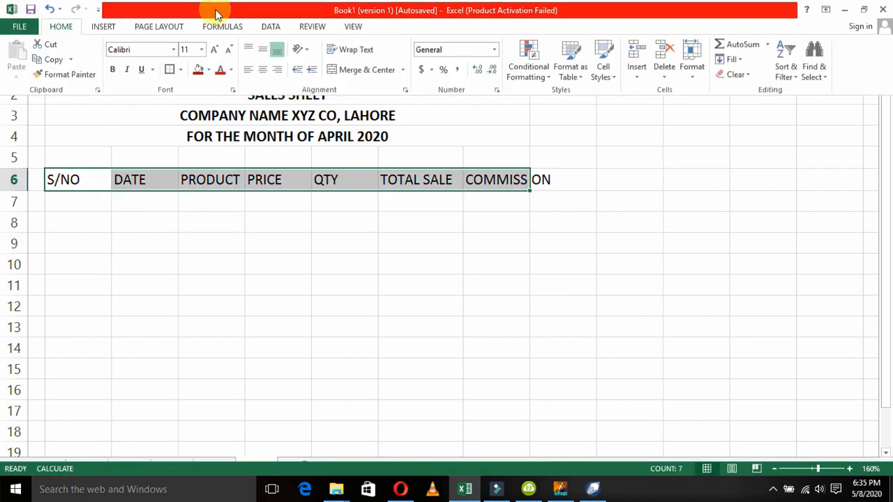
left_click(180, 70)
left_click(189, 182)
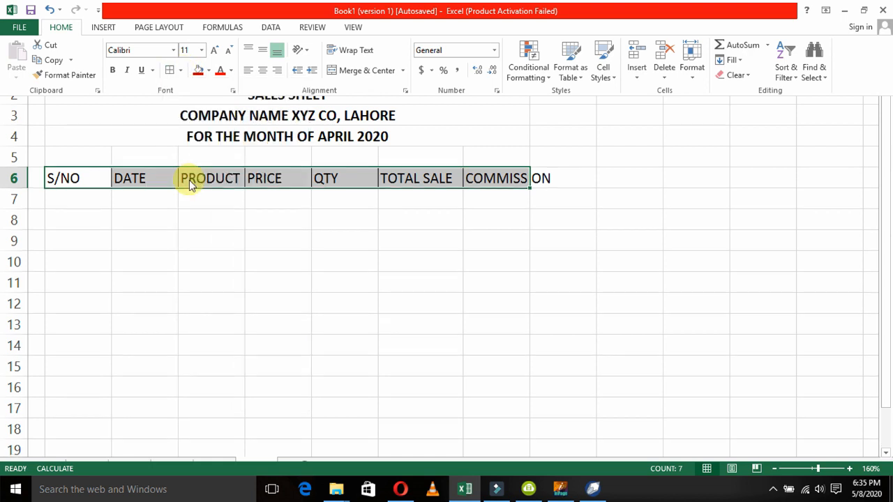
left_click(180, 71)
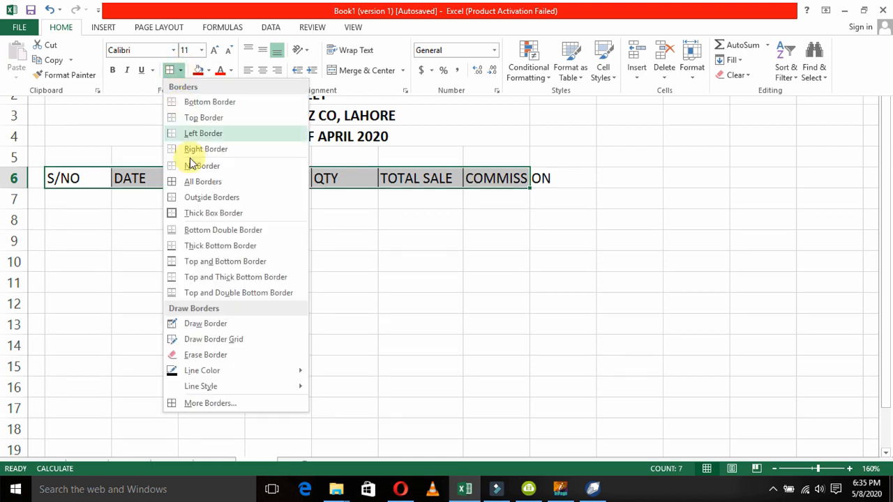
left_click(204, 215)
key("ctrl+shift+F1")
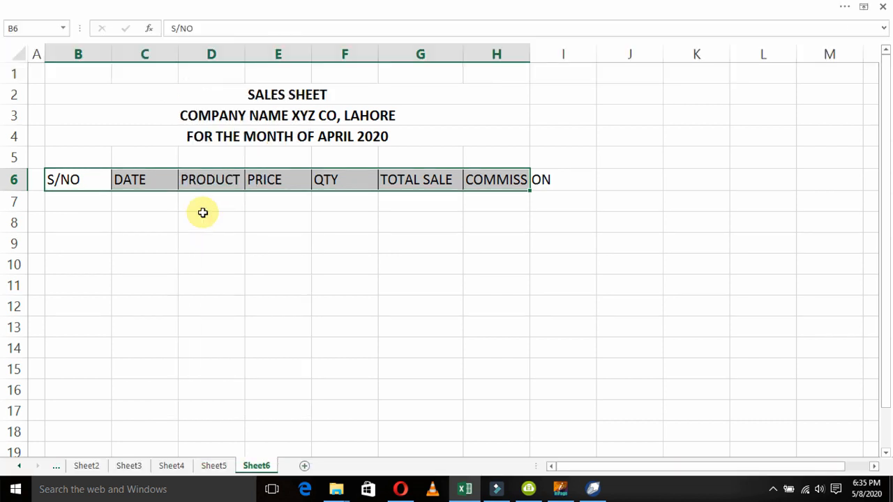
Adjust the widths of columns C, D and E, and widen column H until the COMMISSION heading fits
double_click(178, 55)
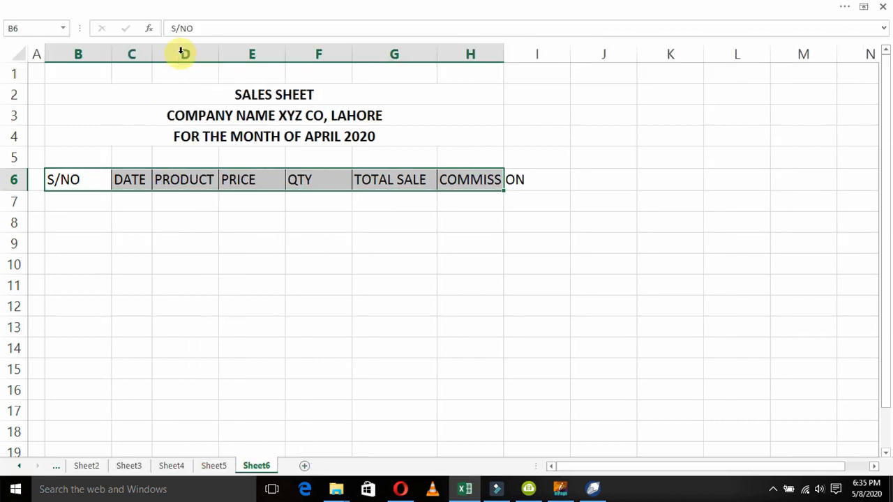
left_click_drag(150, 53, 170, 54)
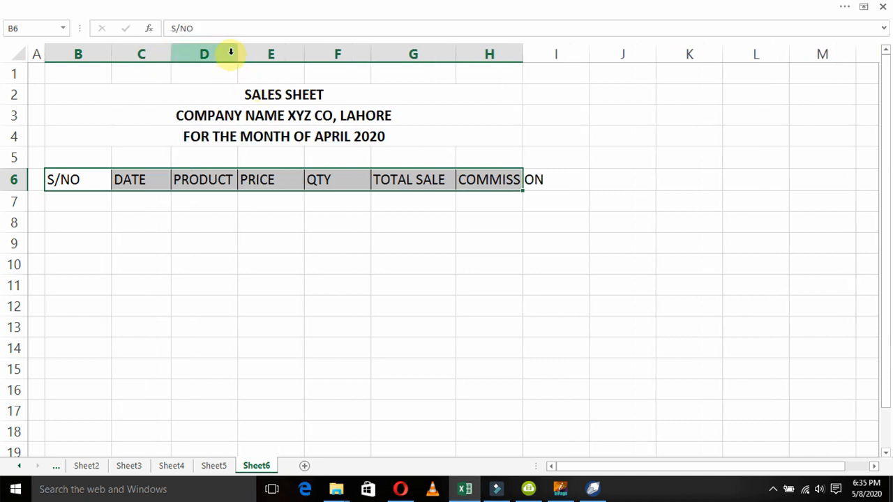
left_click_drag(237, 51, 252, 52)
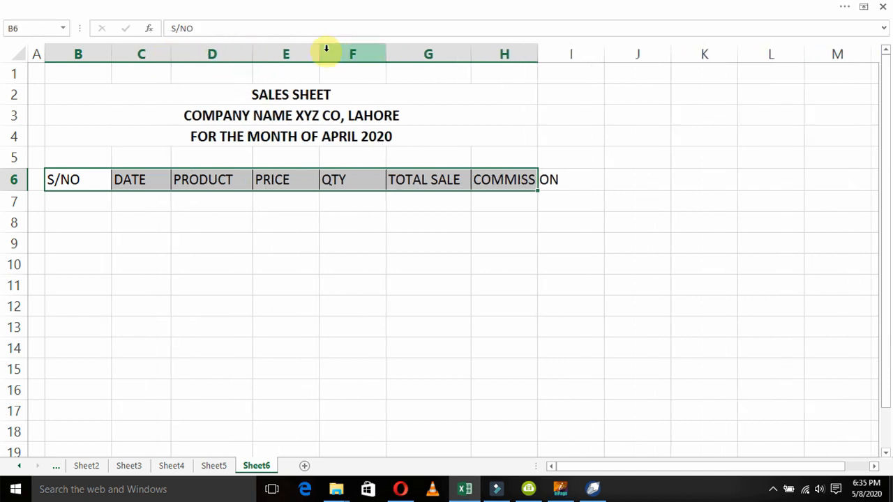
left_click_drag(318, 51, 323, 51)
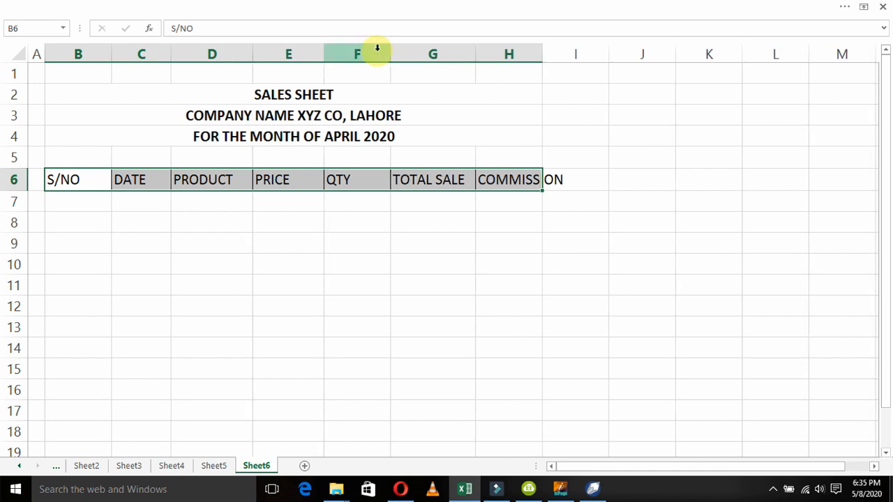
left_click_drag(537, 51, 565, 51)
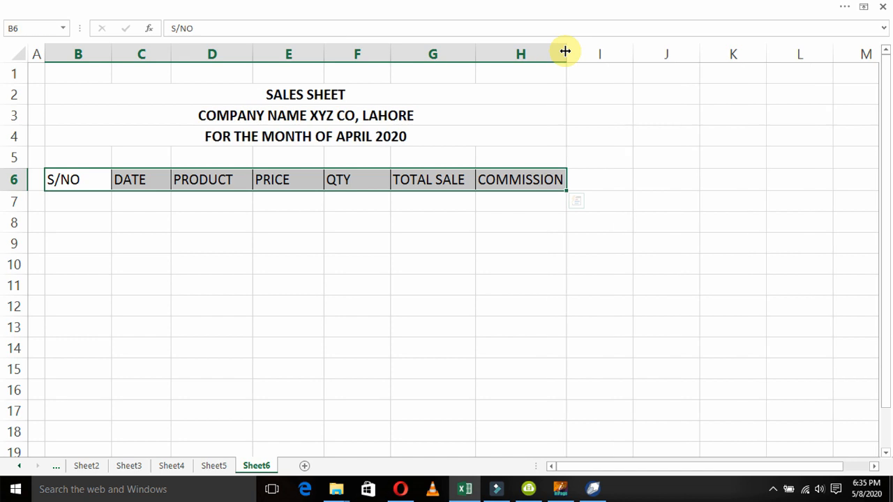
left_click(258, 237)
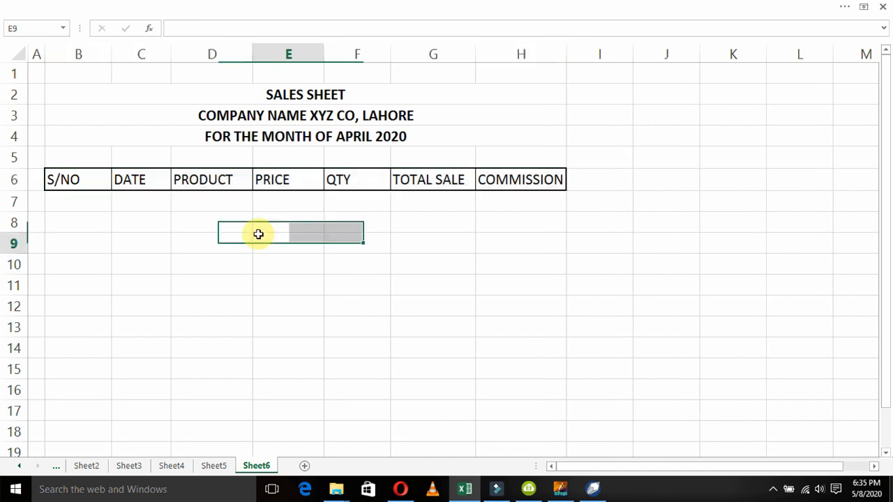
Enter the serial numbers 1 in B8 and 2 in B9
left_click(85, 226)
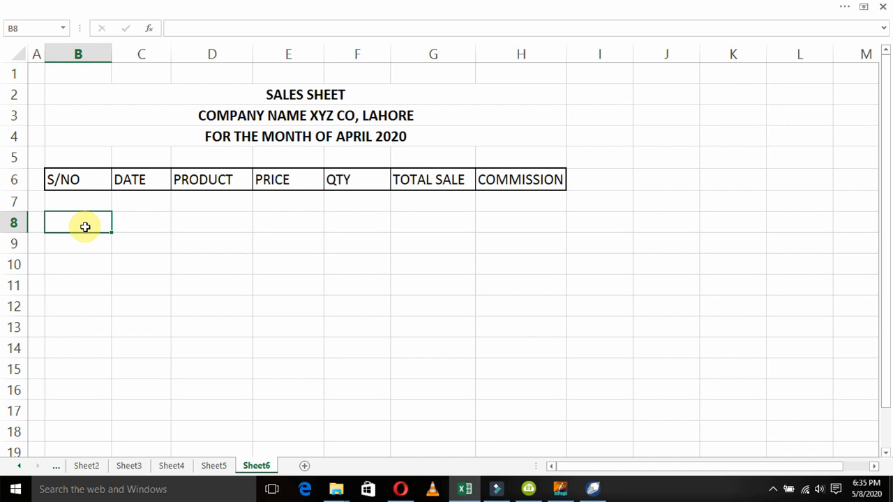
type("1")
key("Return")
type("2")
key("Return")
Fill the serial number series down from B8 to B18 using the Fill Series command
left_click(85, 227)
key("shift+Down")
key("shift+Down")
key("shift+Down")
key("shift+Down")
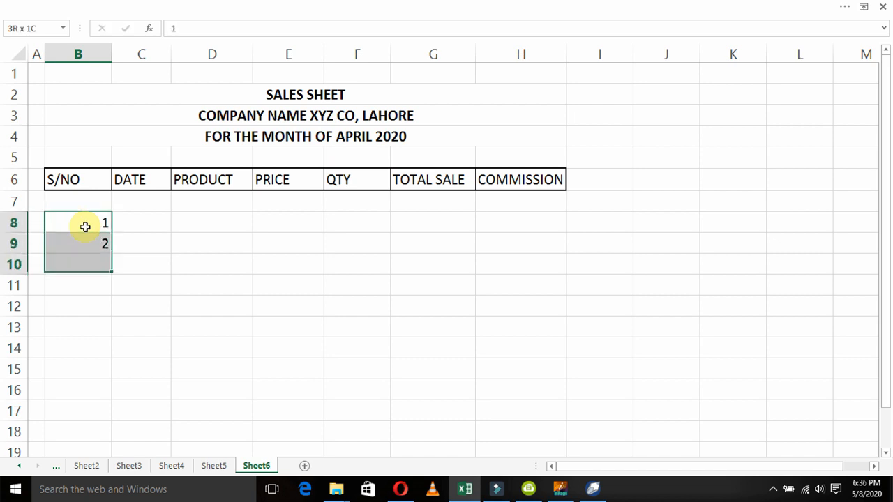
key("shift+Down")
key("shift+Down")
key("shift+Down")
key("shift+Down")
key("shift+Down")
key("shift+Down")
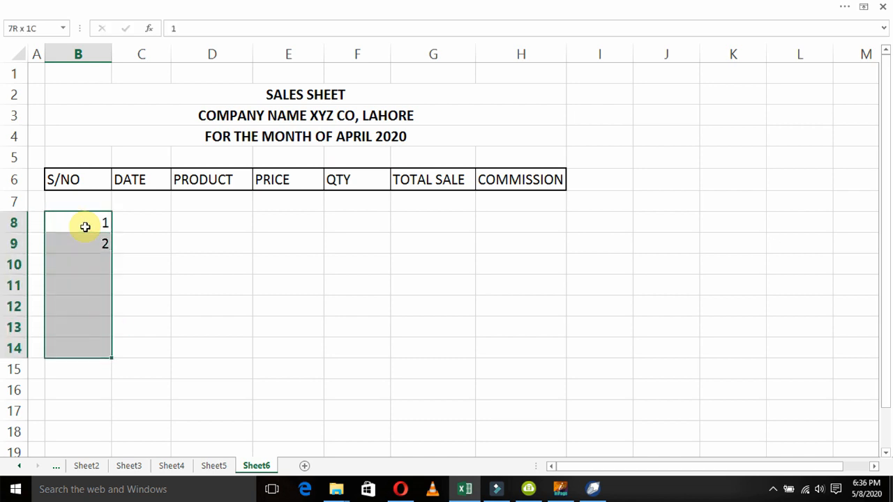
key("super+e")
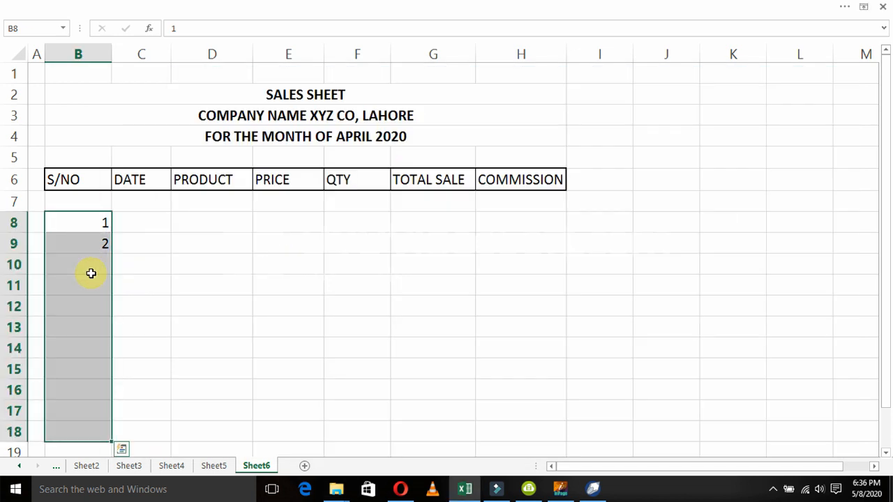
key("alt+e")
key("i")
key("s")
key("Return")
key("Right")
key("Right")
key("Left")
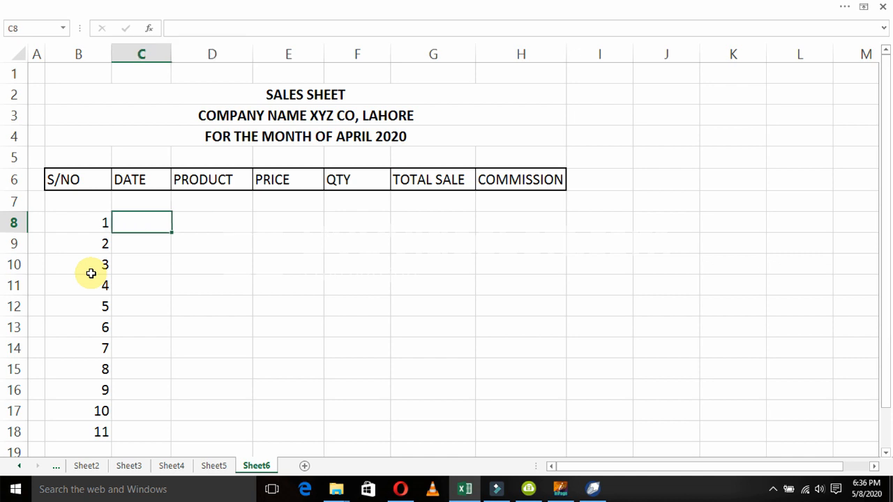
Center the serial numbers in B8:B18 horizontally
key("Left")
key("ctrl+shift+Down")
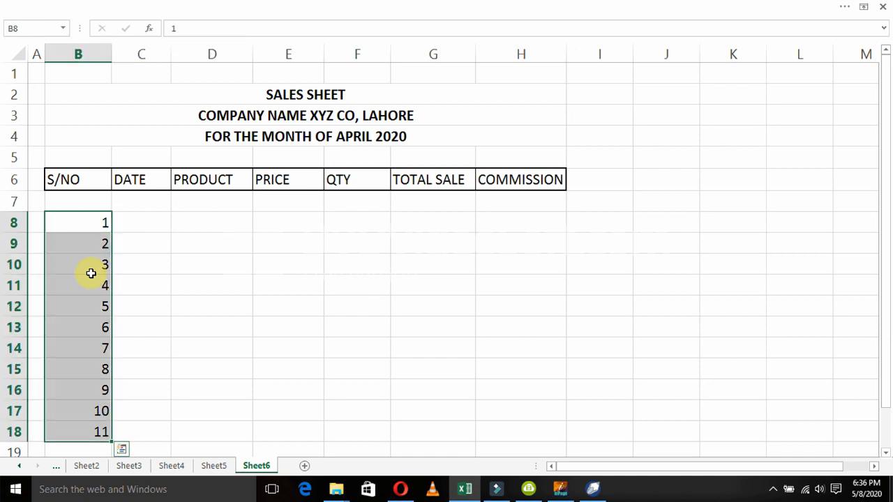
left_click(184, 8)
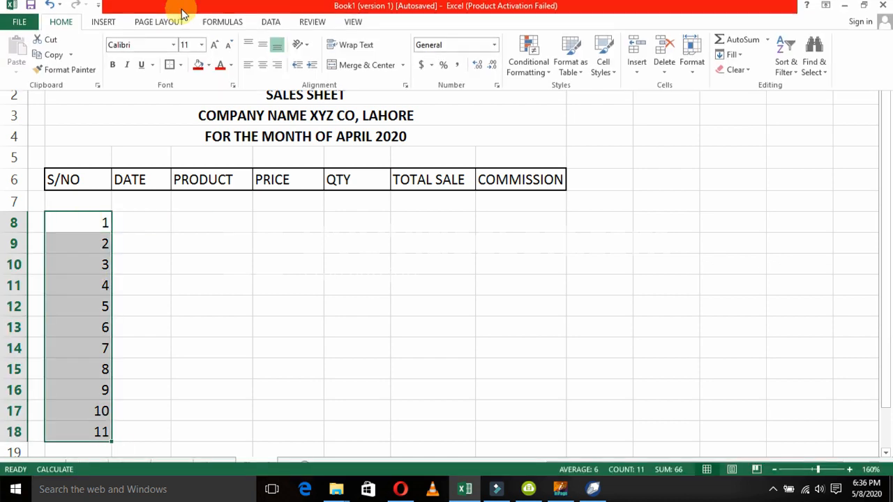
left_click(262, 65)
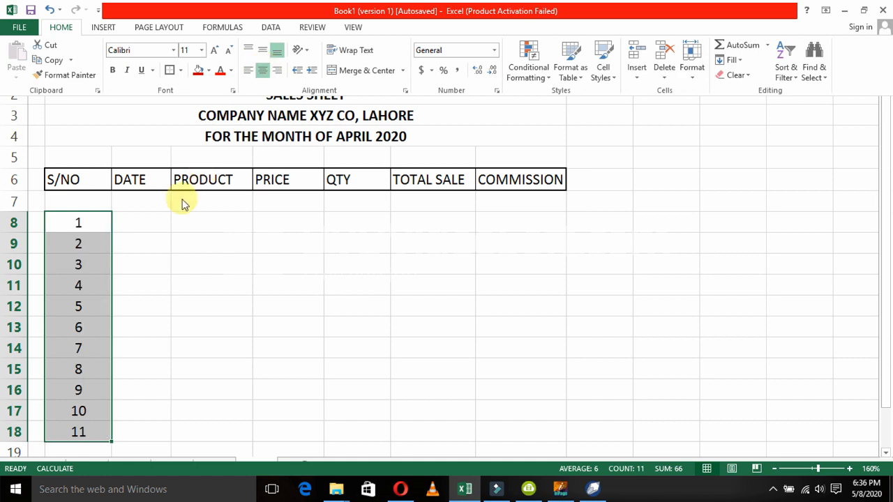
Enter the date 1-4-2020 in C8 and fit column C's width to it
left_click(147, 220)
left_click(147, 221)
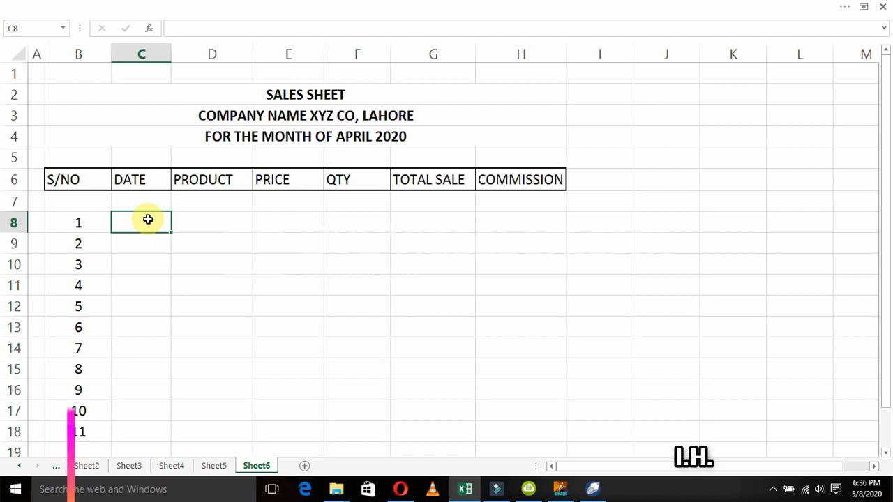
type("1-4-2020")
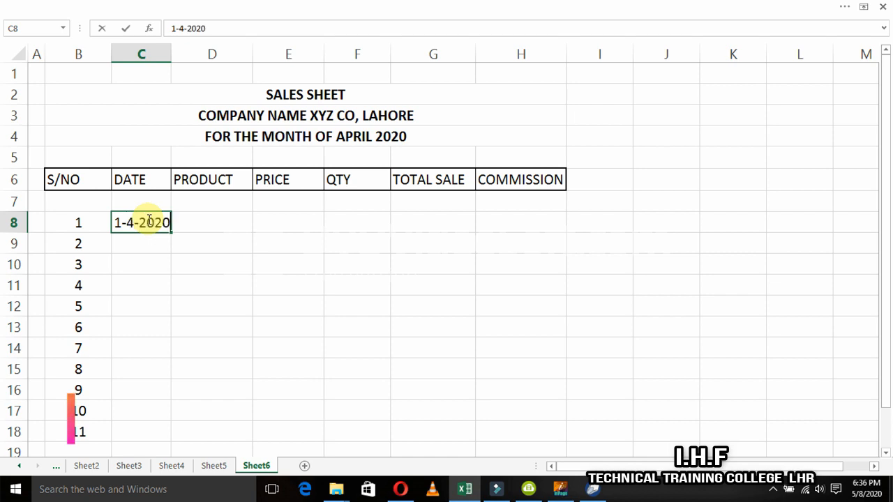
key("Return")
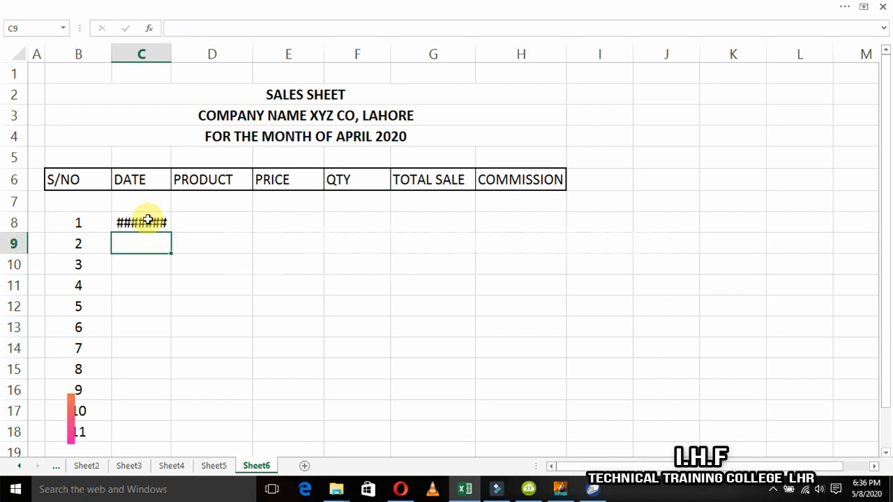
double_click(174, 54)
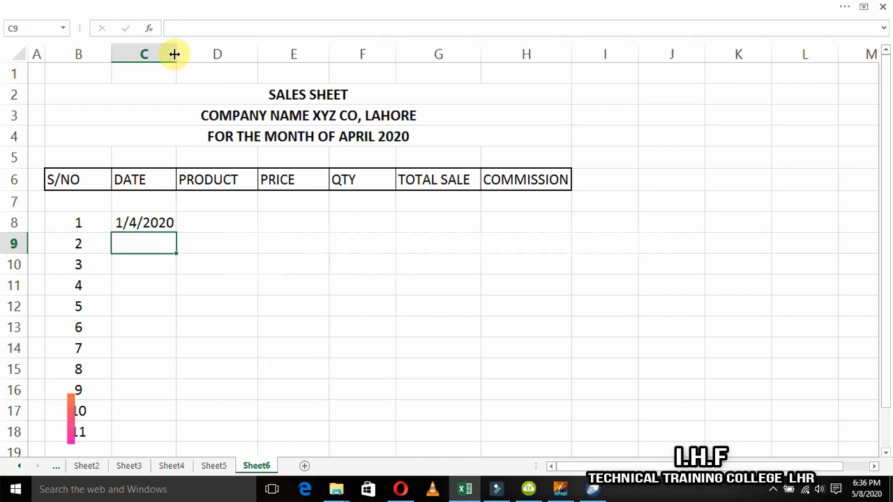
Copy the date in C8 down into C9, C10 and C11, and select D8, the first product cell
key("ctrl+d")
key("Return")
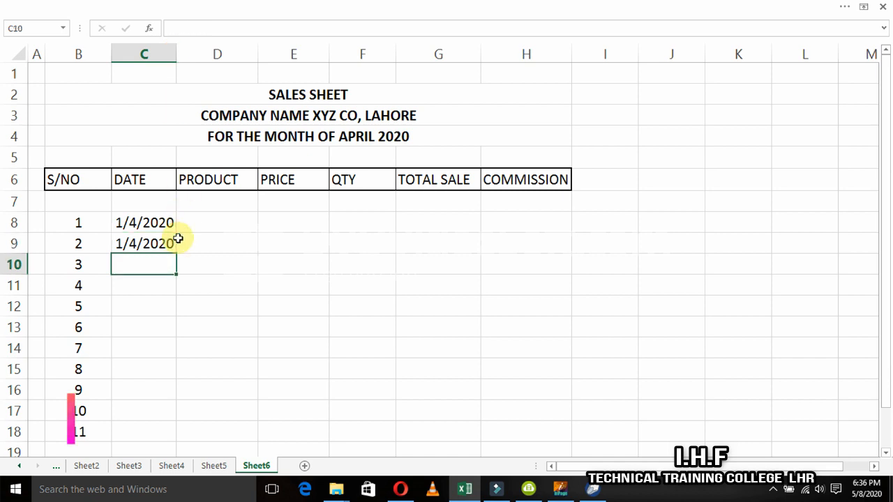
key("ctrl+d")
key("Return")
key("ctrl+d")
key("Tab")
key("Up")
key("Up")
key("Up")
key("Up")
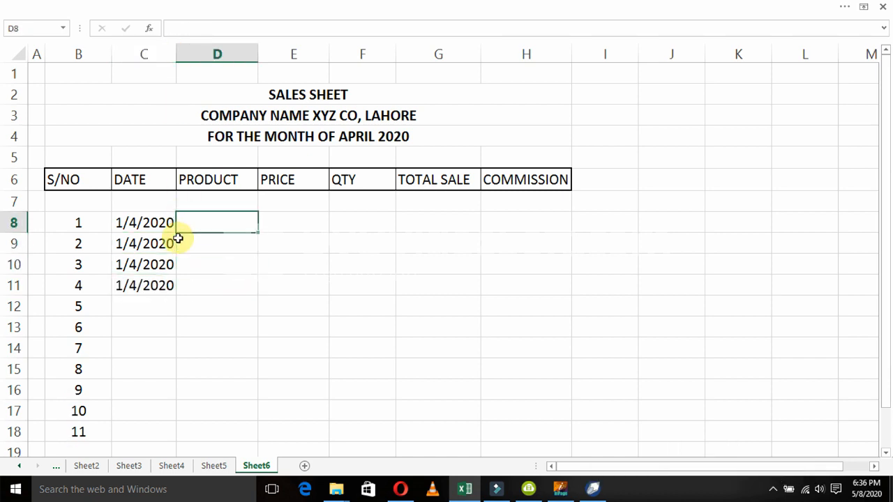
Enter LCD in D8 and CPU in D9 as the first two products
key("Down")
type("LCD")
key("Return")
type("LED")
key("BackSpace")
key("BackSpace")
key("BackSpace")
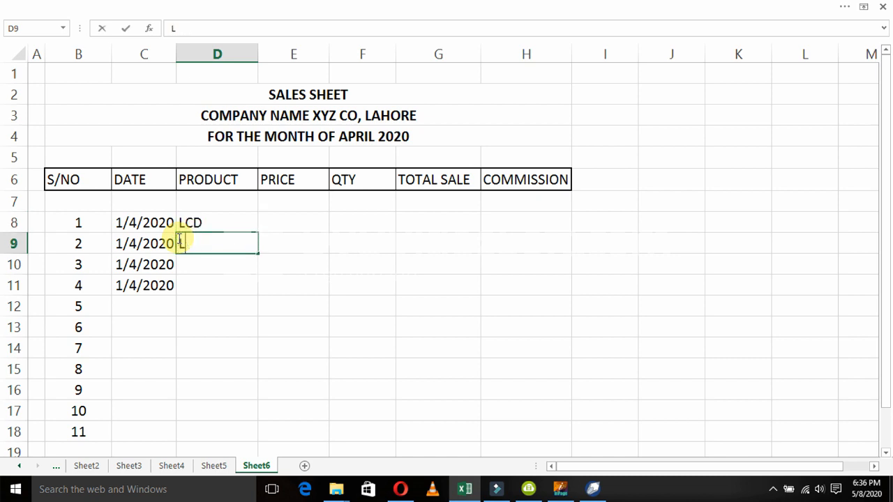
key("Return")
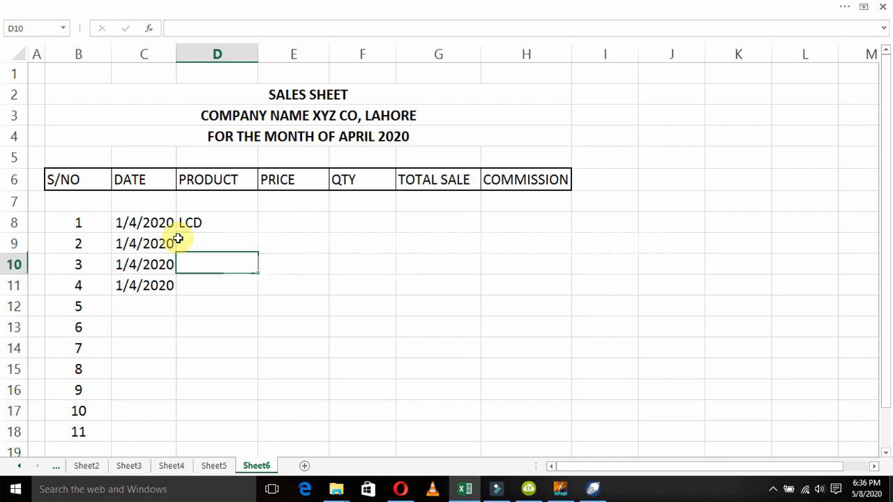
left_click(179, 240)
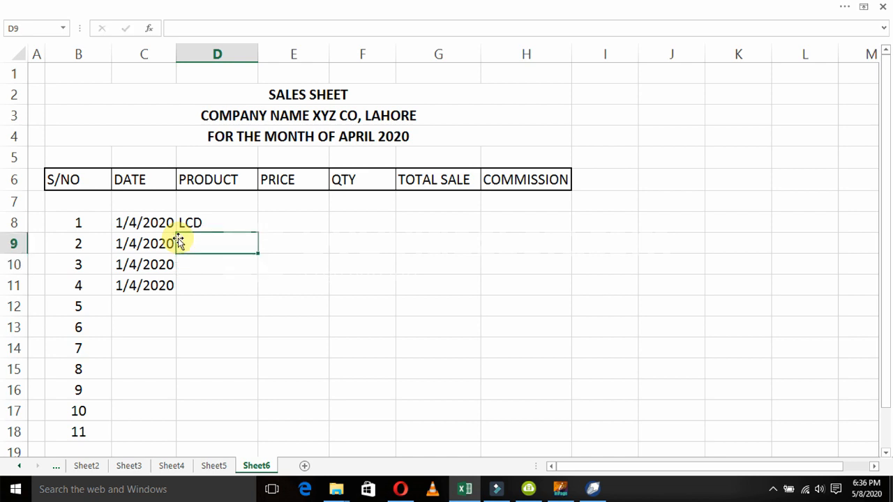
type("CPU")
key("Return")
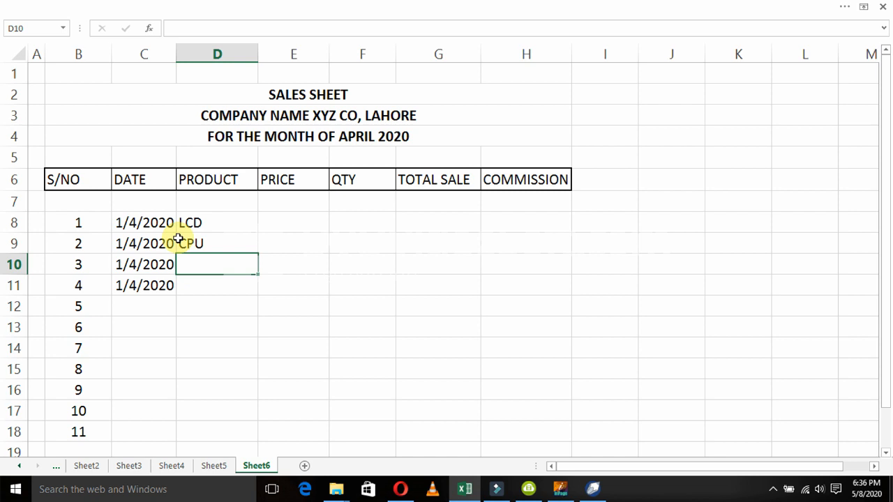
Enter the products AC in D10 and LAPTOP in D11
type("AC")
key("Return")
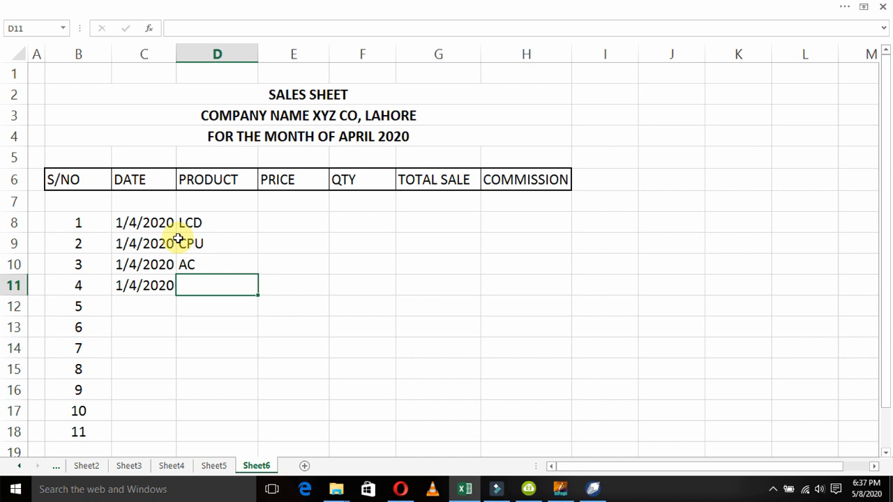
type("LAPTOP")
key("Return")
key("Up")
key("Up")
key("Up")
key("Up")
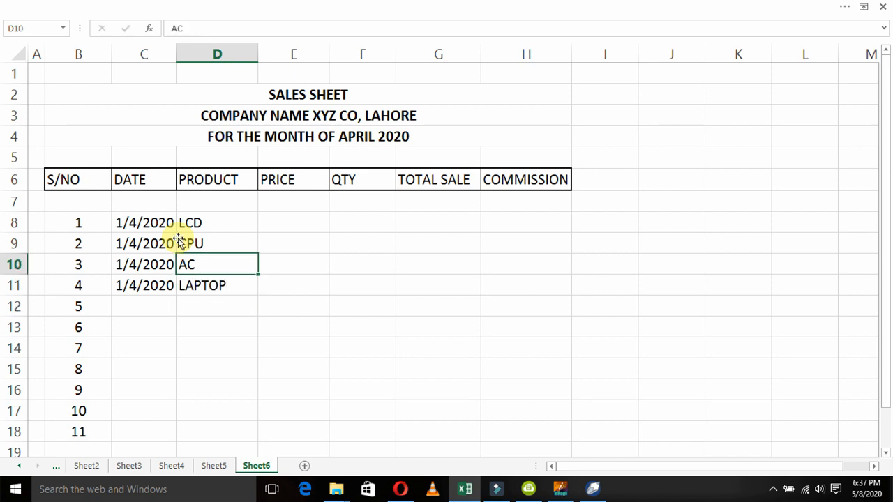
key("ctrl+shift+Down")
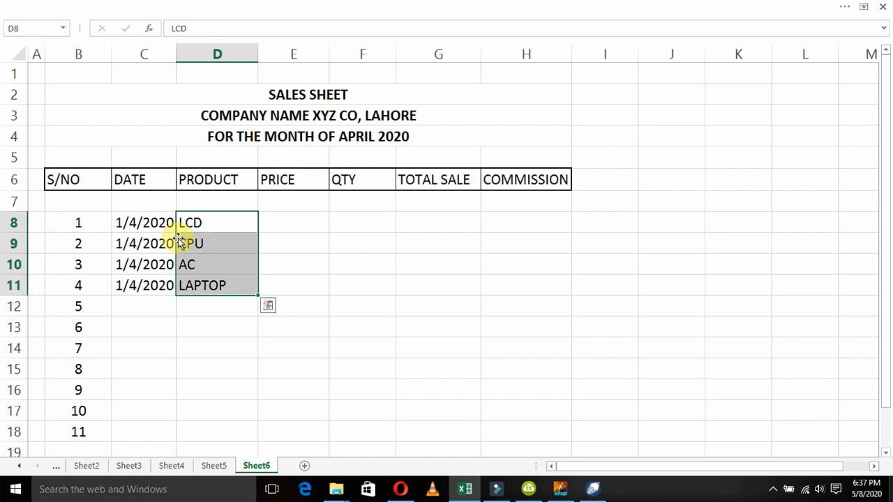
Enter the prices 3000, 2000, 5000 and 10000 in E8:E11 for the four products
key("Right")
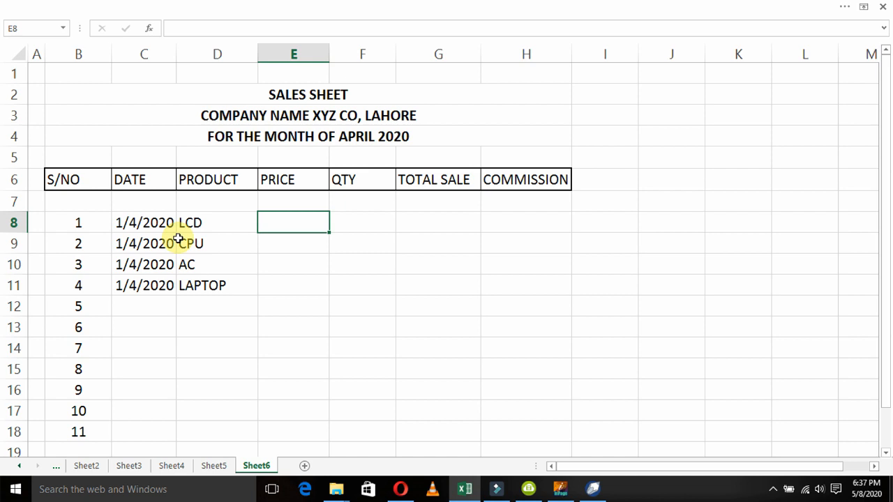
type("3000")
key("Return")
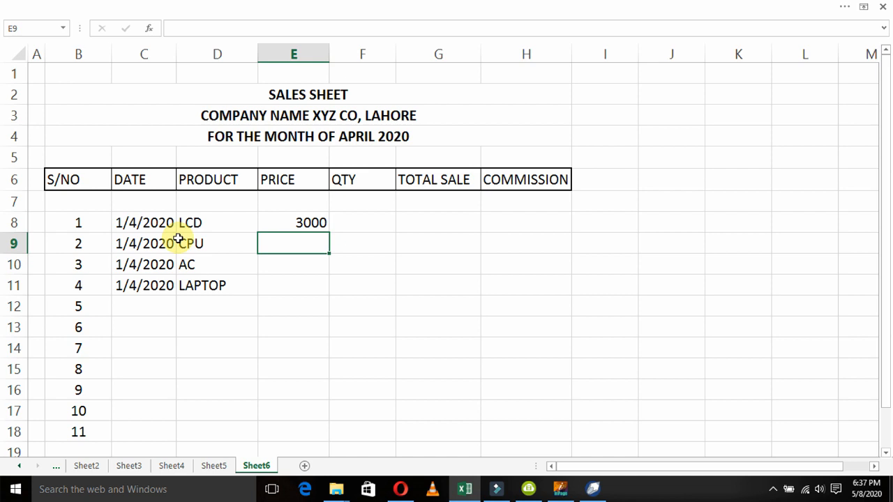
type("2000")
key("Return")
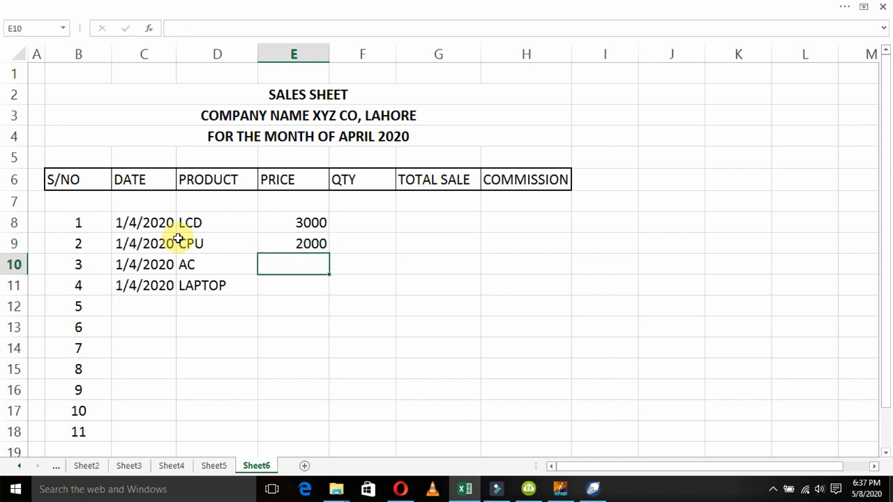
type("50000")
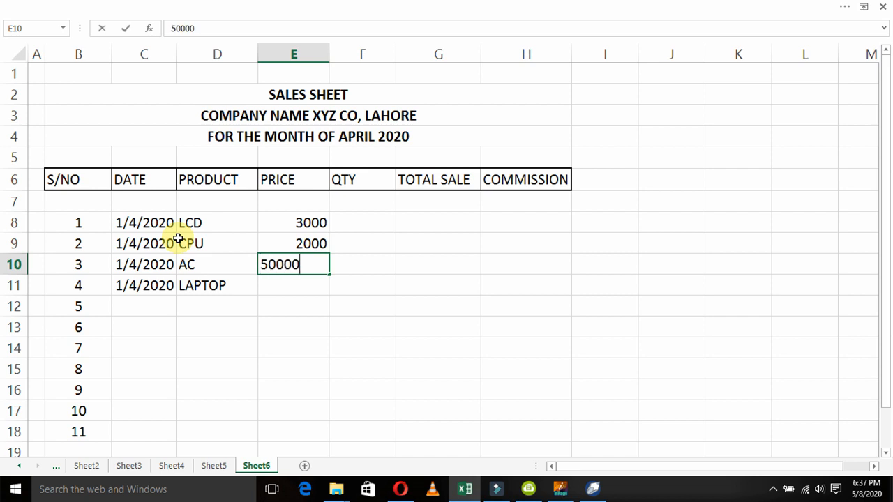
key("BackSpace")
key("Return")
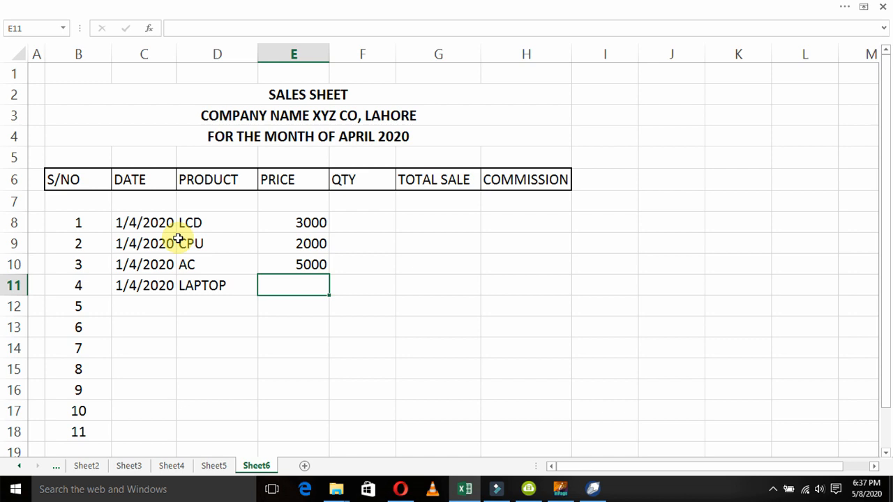
type("10000")
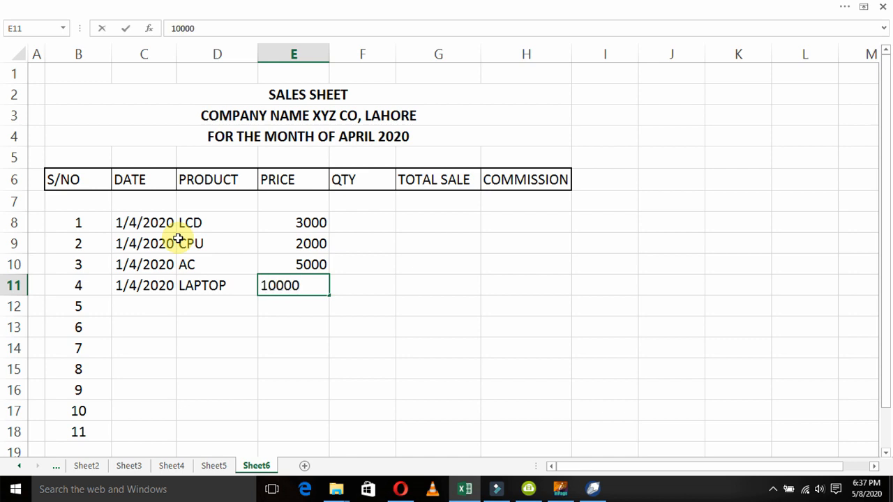
key("Return")
key("Up")
key("Right")
key("Up")
key("Up")
key("Up")
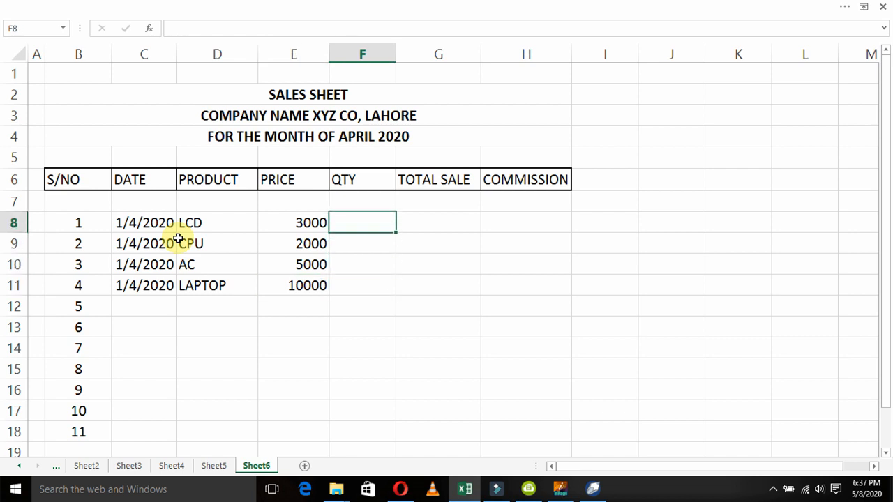
key("Down")
key("Down")
key("Down")
key("Down")
key("Up")
key("Up")
key("Up")
key("Up")
key("Down")
key("Down")
key("Down")
key("Down")
key("Up")
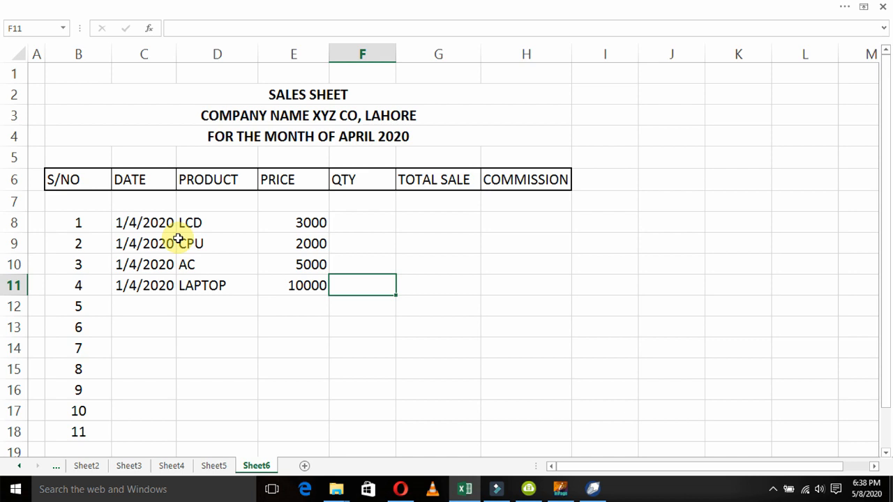
key("Up")
key("Up")
key("Up")
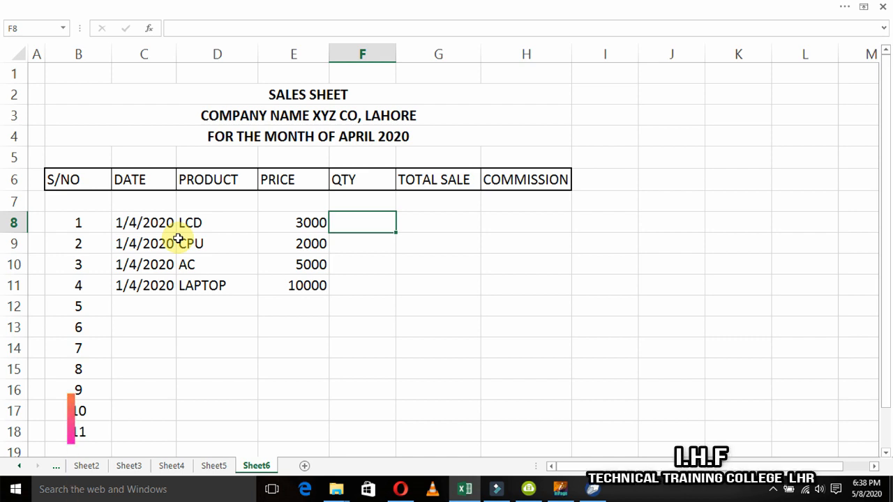
Extend the sheet title in row 2 to read SALES SHEET REPORT
key("Up")
key("Up")
key("Up")
key("Up")
key("Up")
key("Up")
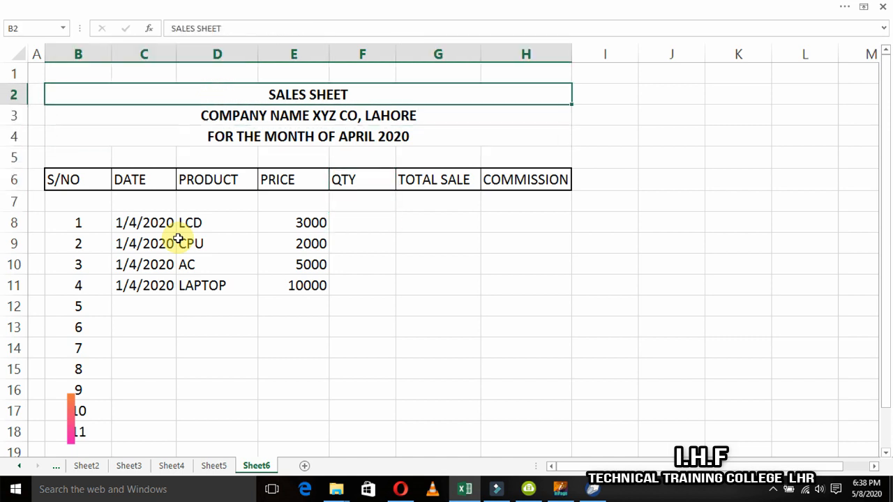
key("F2")
type("RE")
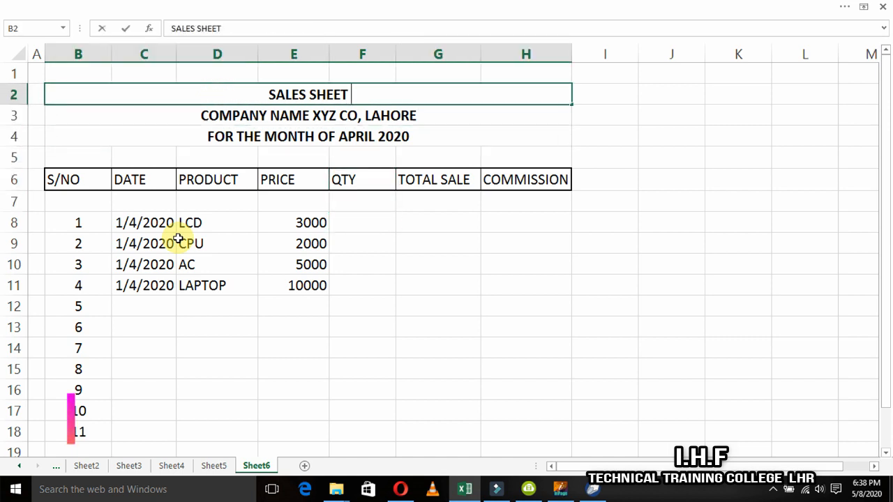
type("PORT")
key("Return")
key("Return")
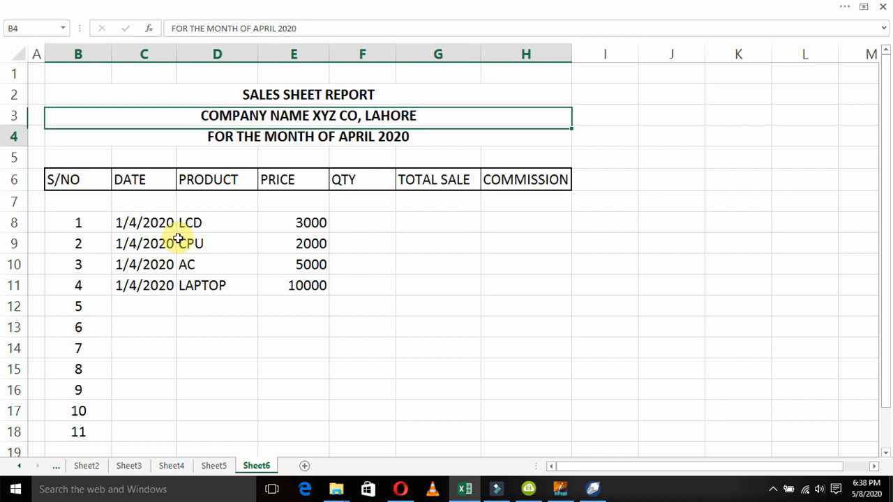
Enter the quantities 4, 6, 7 and 4 in F8:F11
key("Down")
key("Down")
key("Right")
key("Right")
key("Right")
key("Right")
key("Down")
key("Down")
key("Down")
key("Up")
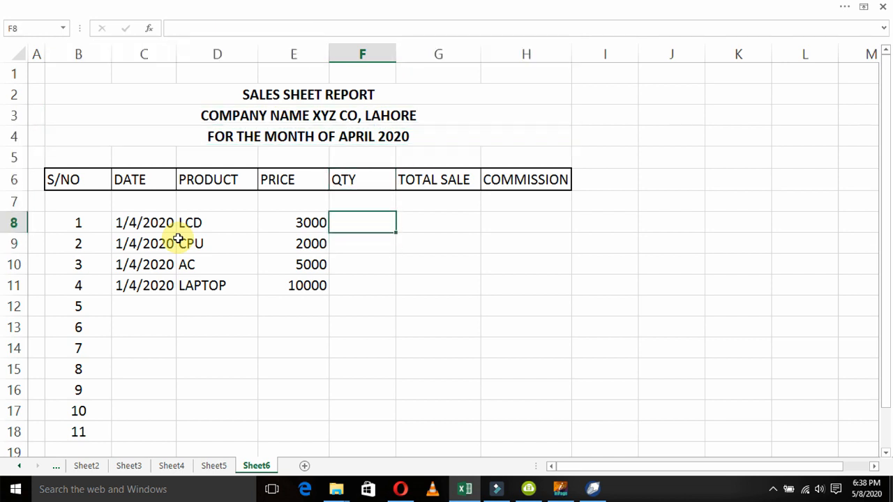
type("4")
key("Return")
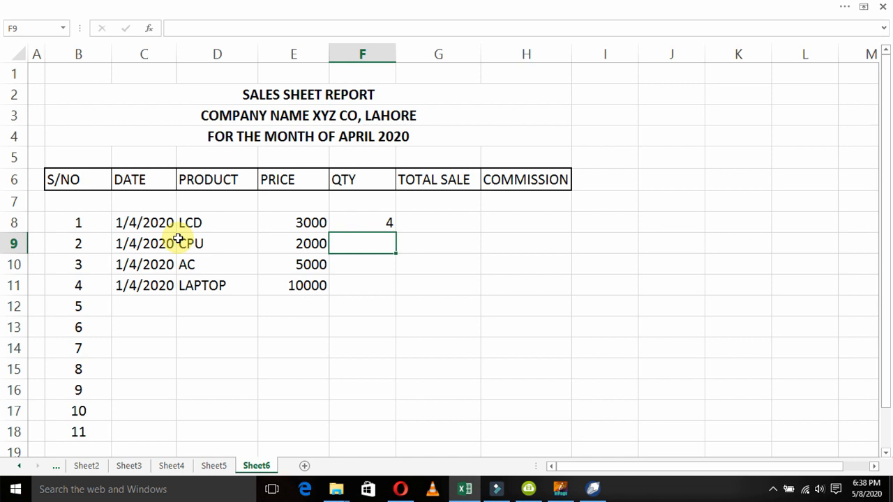
type("6")
key("Return")
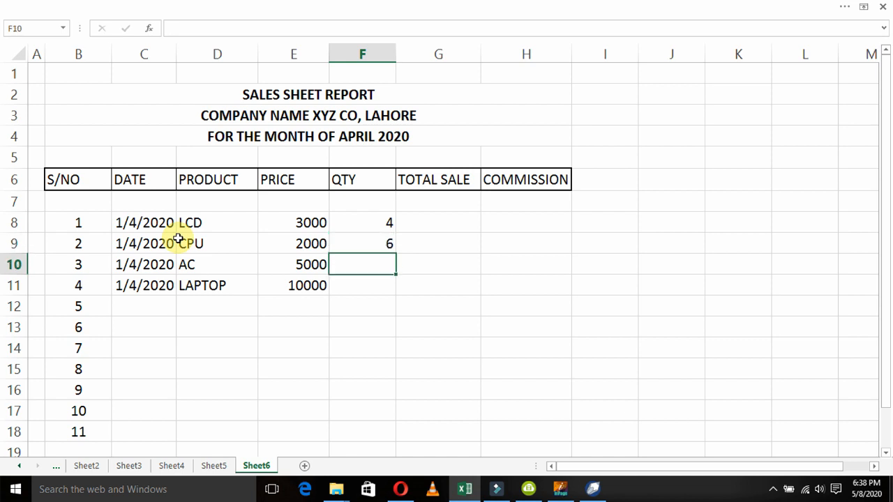
type("7")
key("Return")
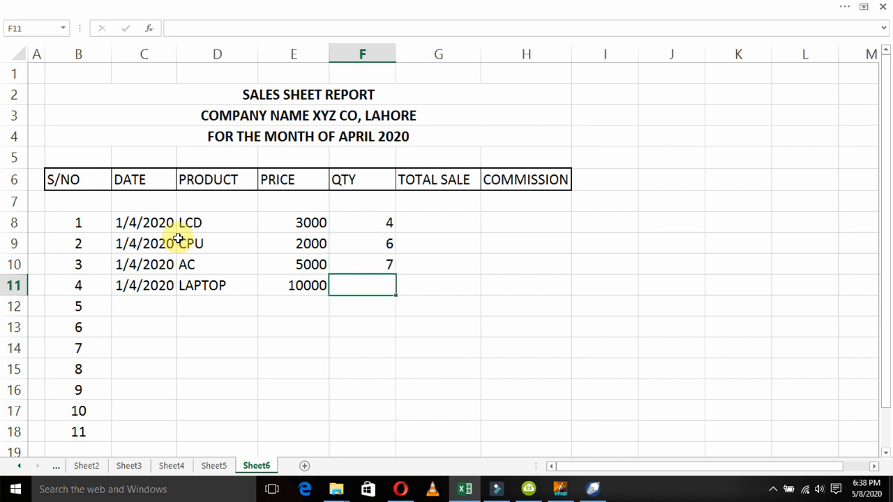
type("4")
key("Return")
Enter a total sale formula in G8 that multiplies the price in E8 by the quantity in F8
key("Up")
key("Up")
key("Up")
key("Right")
key("Up")
key("Left")
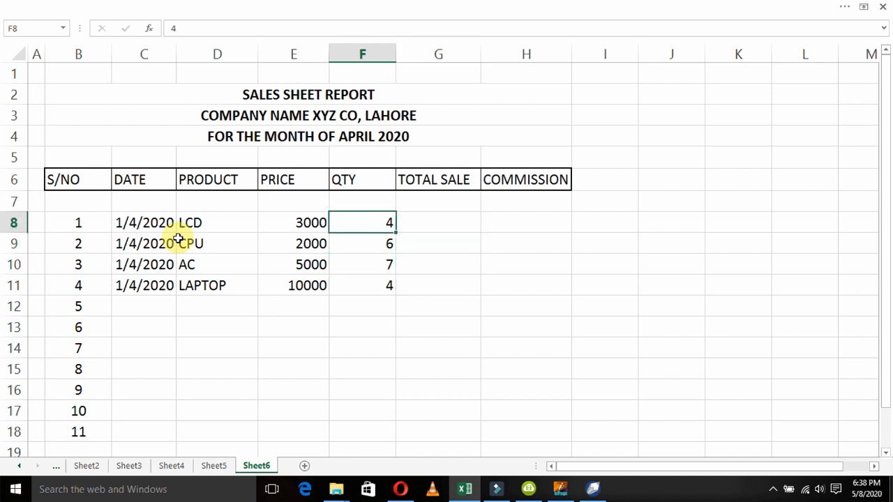
key("shift+Down")
key("shift+Down")
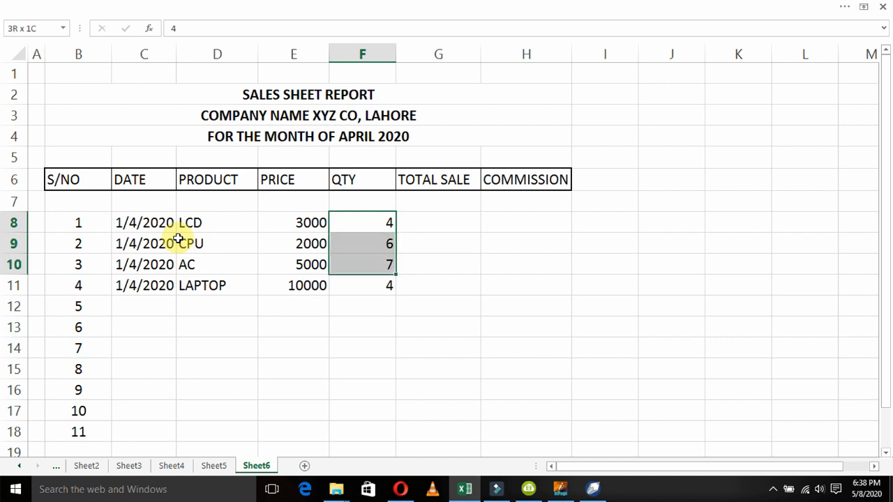
key("Right")
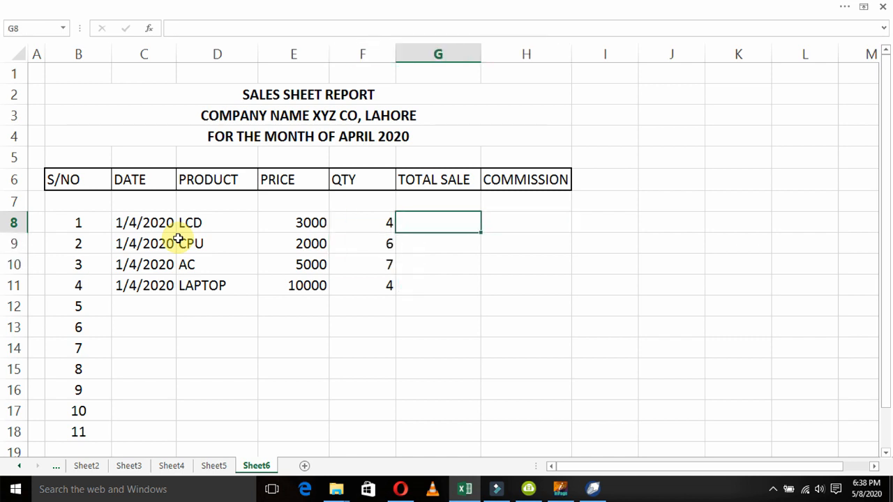
type("=")
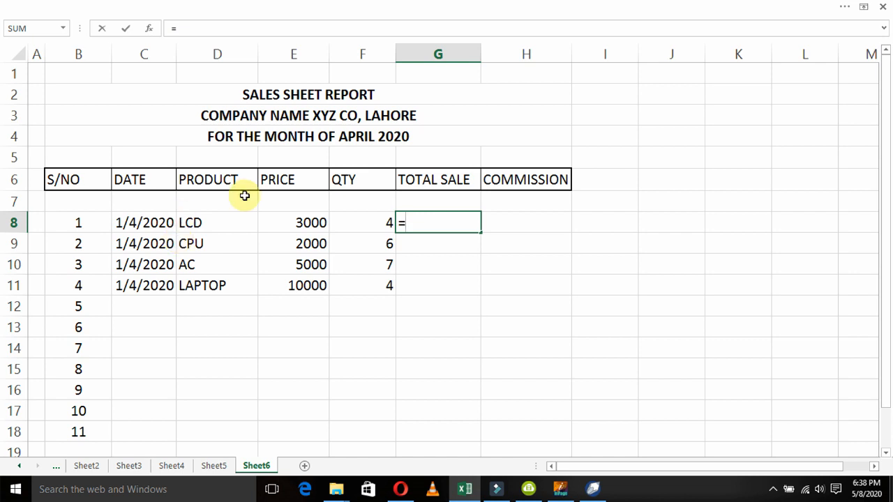
left_click(281, 226)
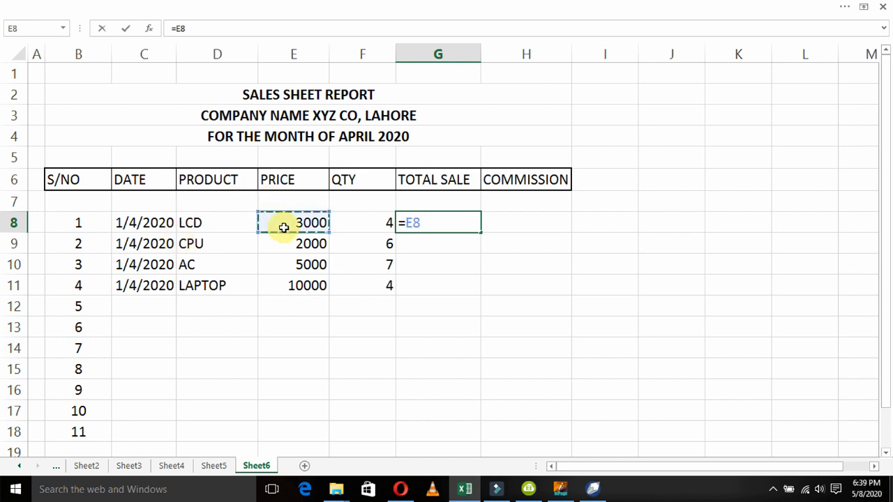
type("*")
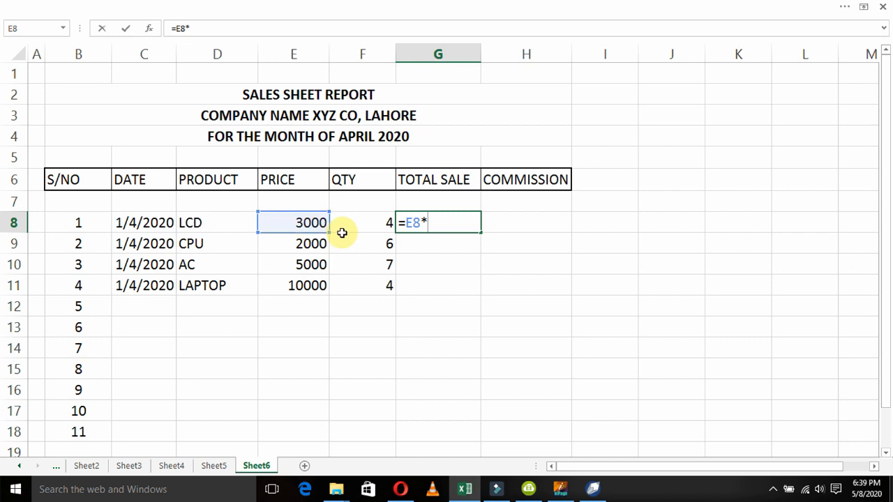
left_click(348, 224)
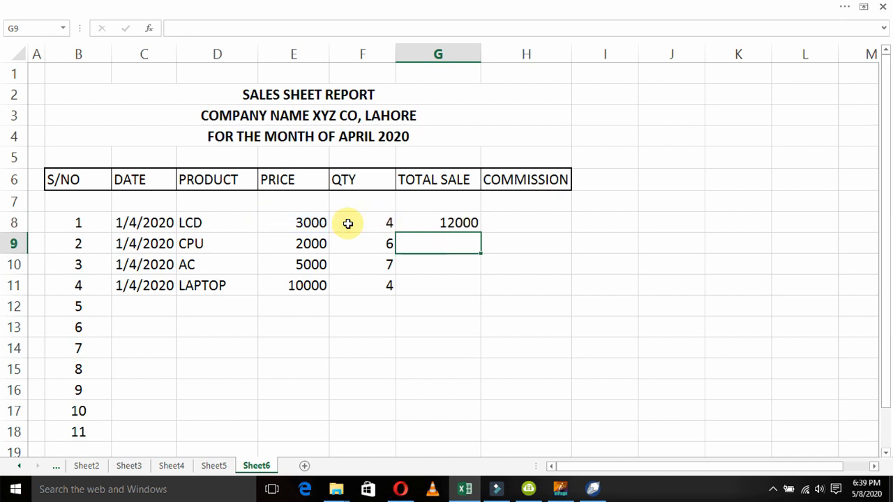
Copy the total sale formula from G8 into G9:G11
key("Up")
key("ctrl+c")
key("Down")
key("shift+Down")
key("shift+Down")
key("shift+Down")
key("shift+Up")
key("ctrl+v")
key("Right")
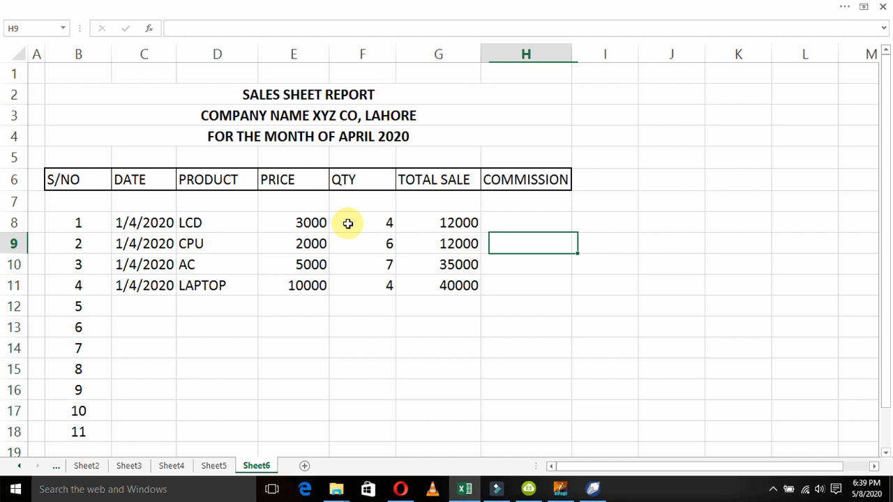
key("Left")
key("Down")
key("Down")
key("Down")
key("Up")
key("Up")
key("Up")
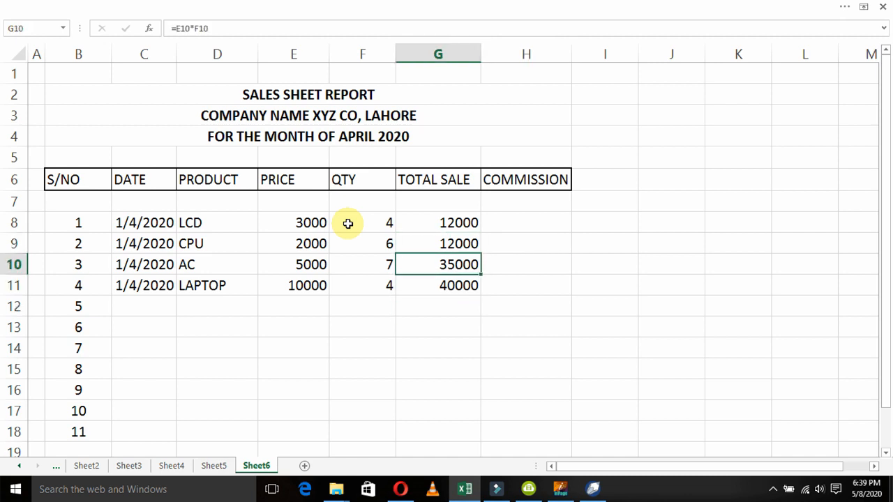
key("Left")
key("Left")
key("Right")
key("Right")
key("Right")
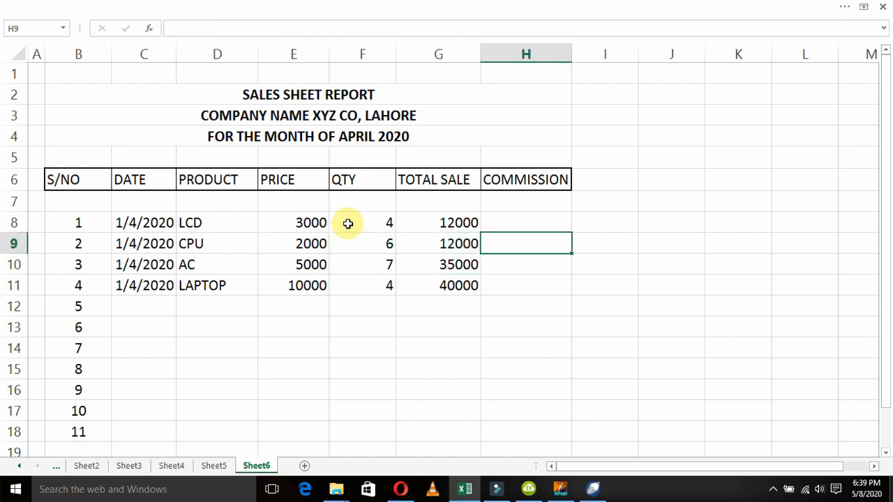
key("Up")
key("Down")
key("Down")
key("Down")
key("Down")
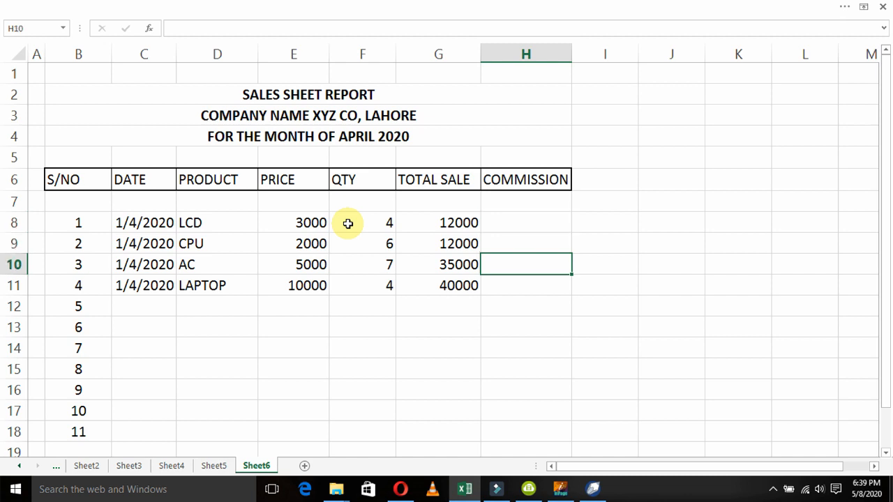
key("Left")
key("ctrl+Left")
key("Right")
key("Left")
key("Right")
key("Up")
key("Up")
key("Up")
key("Right")
key("Up")
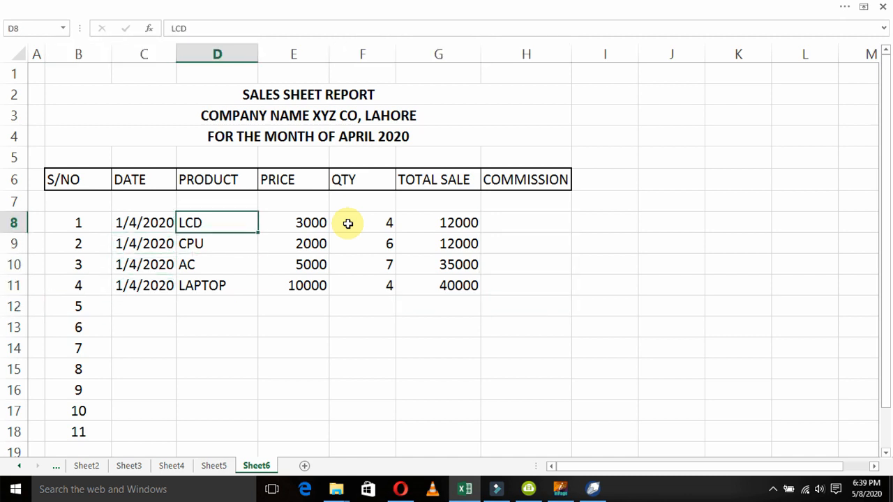
Copy the four product names in D8:D11 and paste them into D12:D15
key("shift+Down")
key("shift+Down")
key("shift+Down")
key("ctrl+c")
key("Down")
key("Down")
key("Down")
key("Down")
key("Down")
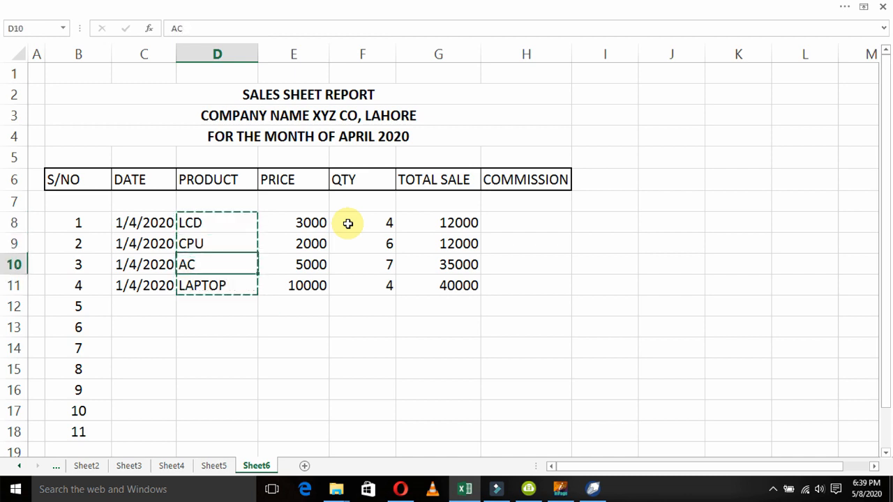
key("Up")
key("ctrl+v")
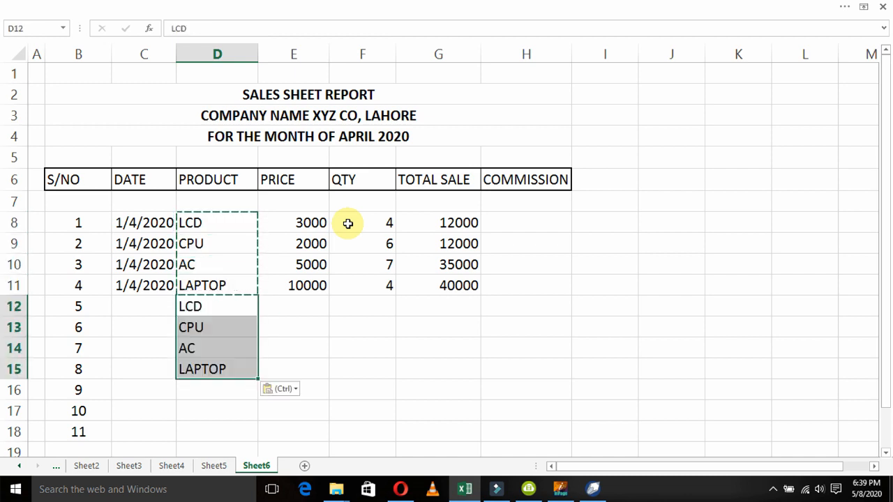
Paste the copied product names twice more to fill D16:D23
key("Down")
key("Down")
key("Down")
key("Down")
key("ctrl+v")
key("Down")
key("Down")
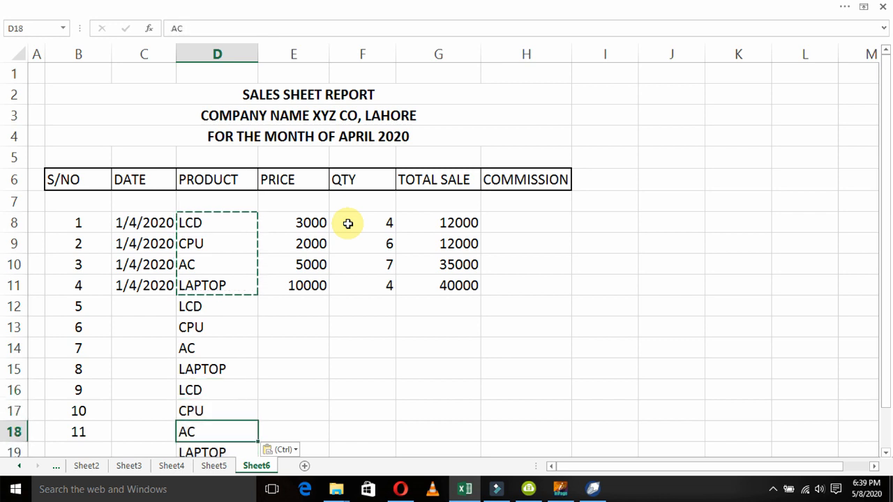
key("Down")
key("Down")
key("Down")
key("Up")
key("ctrl+v")
key("Down")
key("Down")
key("Down")
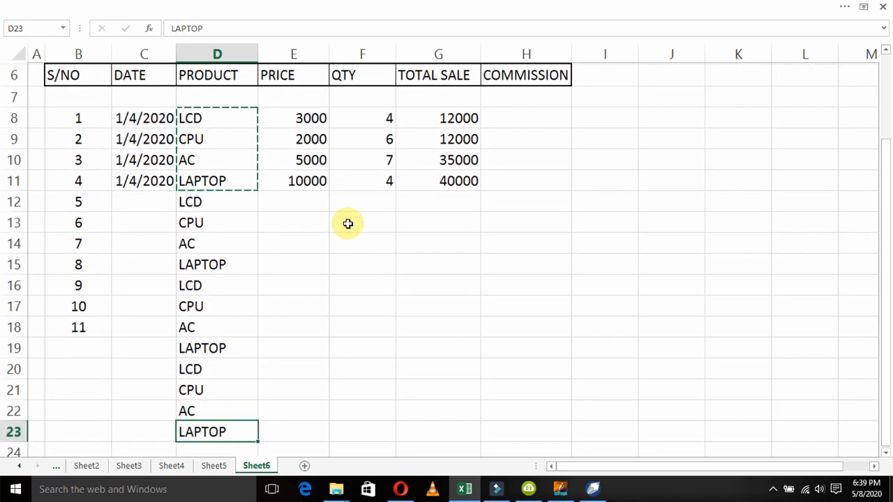
Continue pasting the four product names down the product column through D24:D39
key("Down")
key("ctrl+v")
key("Down")
key("Down")
key("Down")
key("Down")
key("ctrl+v")
key("Down")
key("Down")
key("Down")
key("Down")
key("ctrl+v")
key("Down")
key("Down")
key("Down")
key("Down")
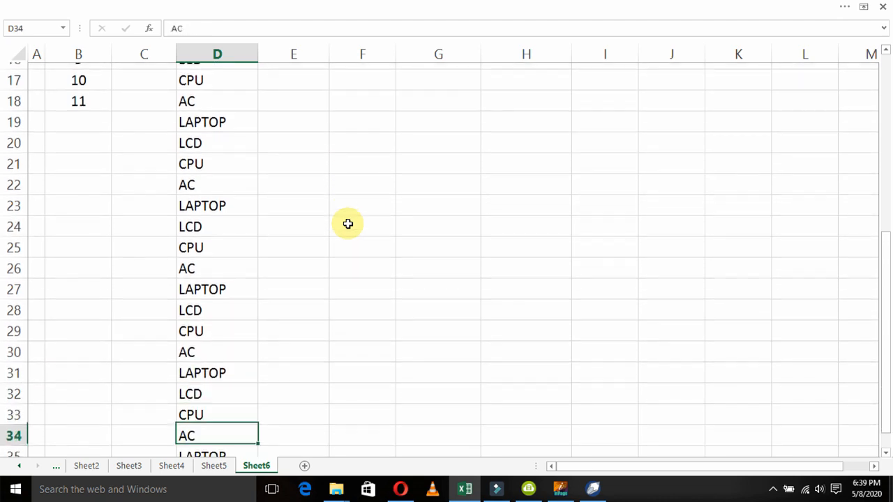
key("Up")
key("Down")
key("ctrl+v")
key("Down")
key("Down")
key("Down")
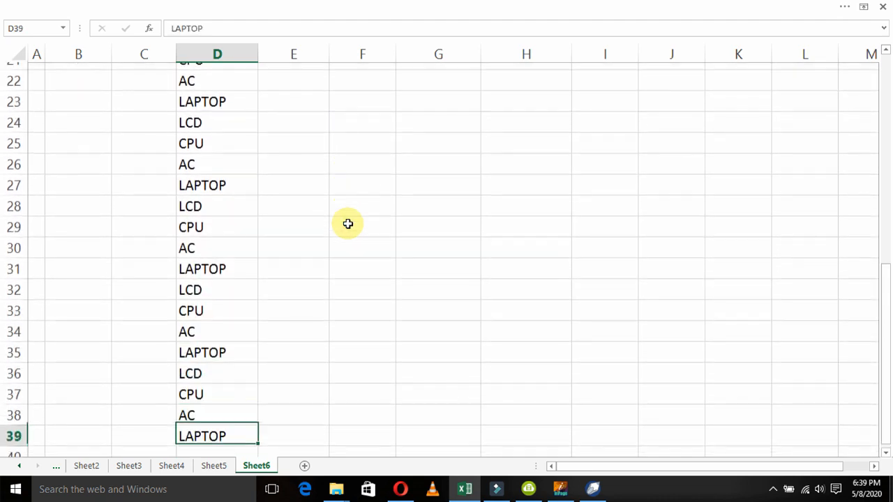
Paste the four product names two more times into D40:D47
key("Down")
key("Down")
key("Up")
key("ctrl+v")
key("Down")
key("Down")
key("Down")
key("Down")
key("ctrl+v")
key("Down")
key("Down")
key("Down")
key("Down")
key("Down")
Paste the product list twice more into D48:D55
key("ctrl")
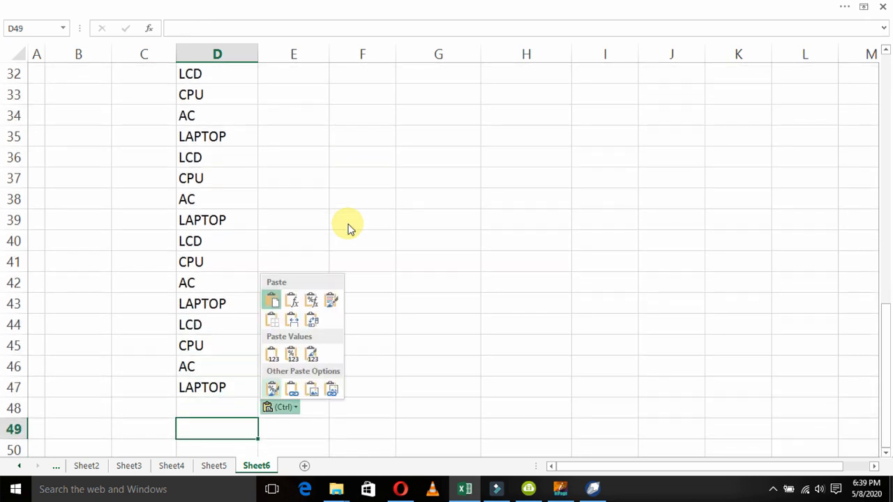
key("Escape")
key("Up")
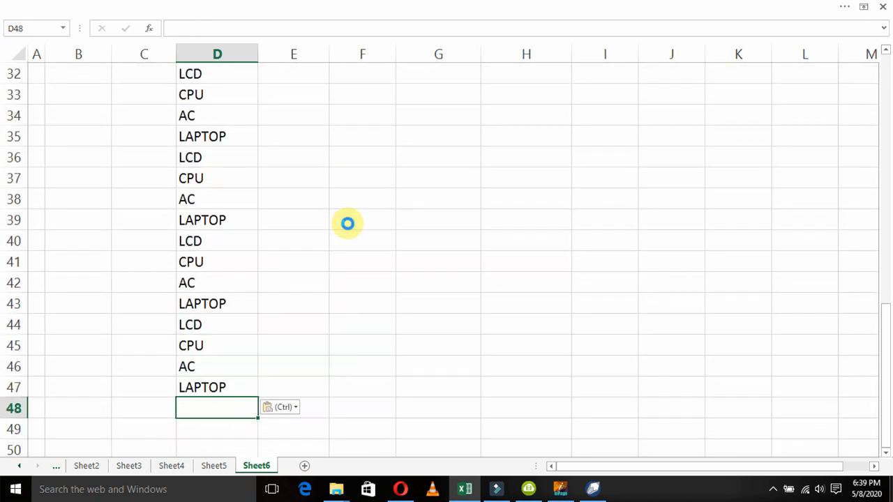
key("Down")
key("Down")
key("Down")
key("Down")
key("Down")
key("Down")
key("Down")
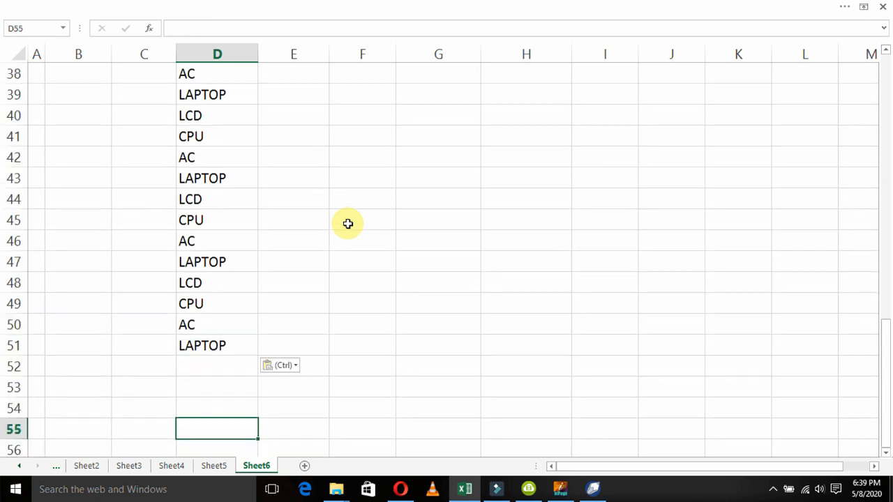
key("Up")
key("Up")
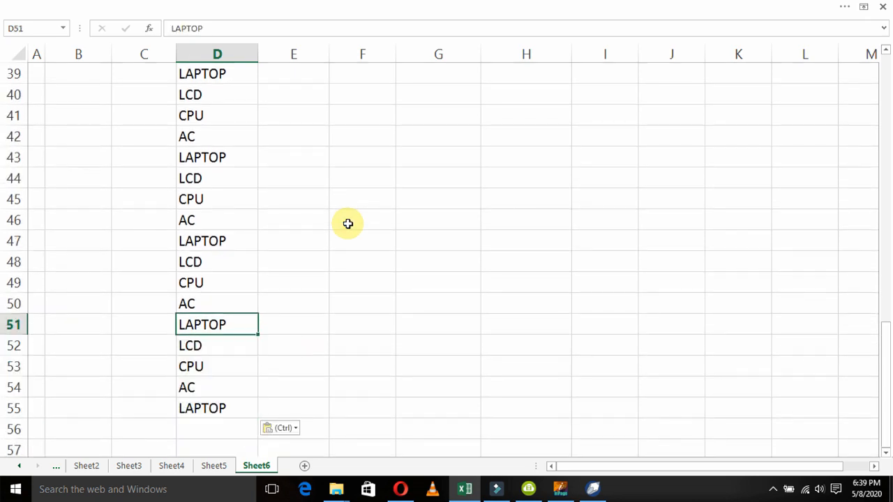
Extend the serial number series in column B from B8 down to 48 in B55
key("Left")
key("ctrl+Up")
key("Up")
key("Up")
key("Up")
key("Up")
key("Up")
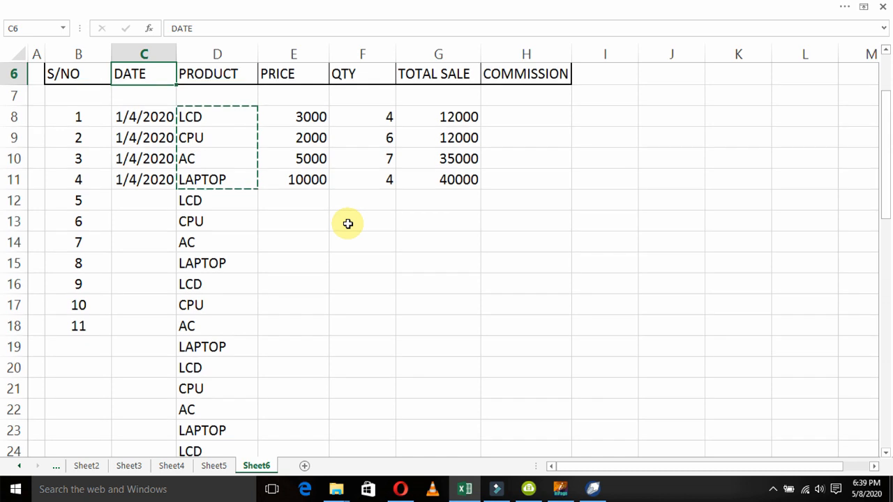
key("Down")
key("Left")
key("Down")
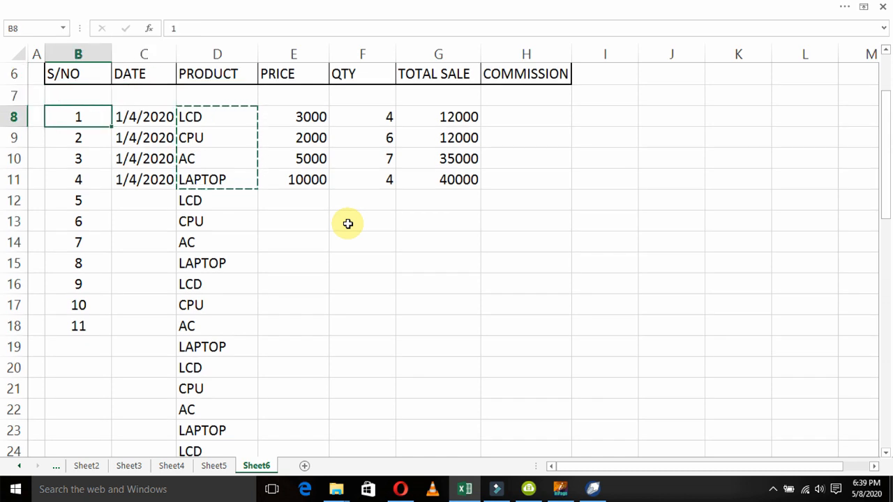
key("ctrl+shift+Down")
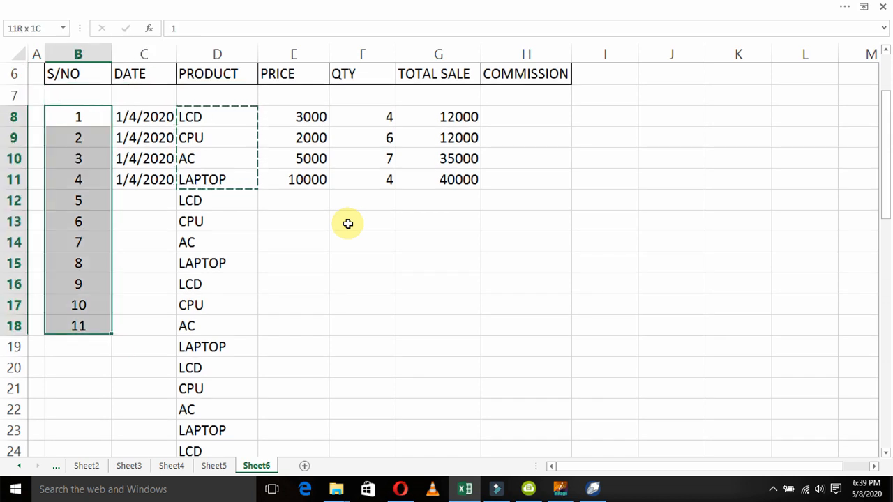
key("ctrl+shift+Down")
key("ctrl+shift+Up")
key("shift+Down")
key("shift+Down")
key("shift+Down")
key("shift+Down")
key("shift+Down")
key("shift+Down")
key("shift+Down")
key("shift+Down")
key("shift+Down")
key("shift+Down")
key("shift+Down")
key("shift+Down")
key("shift+Down")
key("shift+Down")
key("shift+Down")
key("shift+Down")
key("shift+Down")
key("shift+Down")
key("shift+Down")
key("shift+Down")
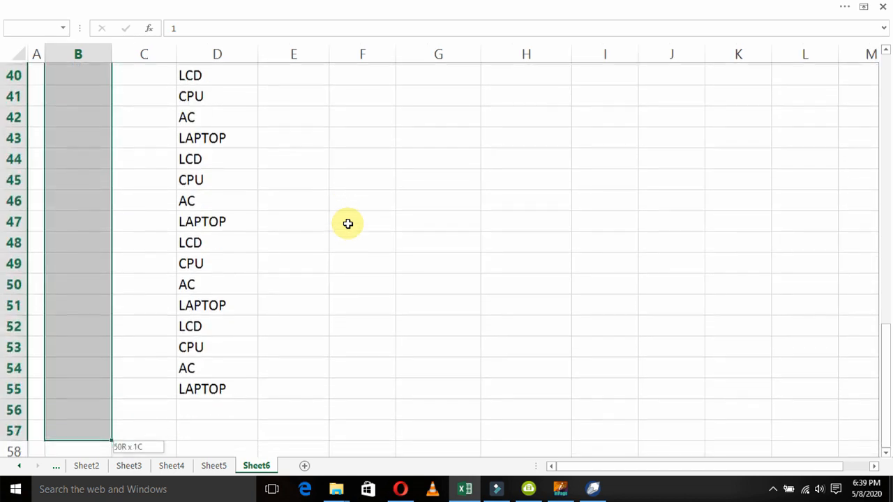
scroll(348, 224, "up", 13)
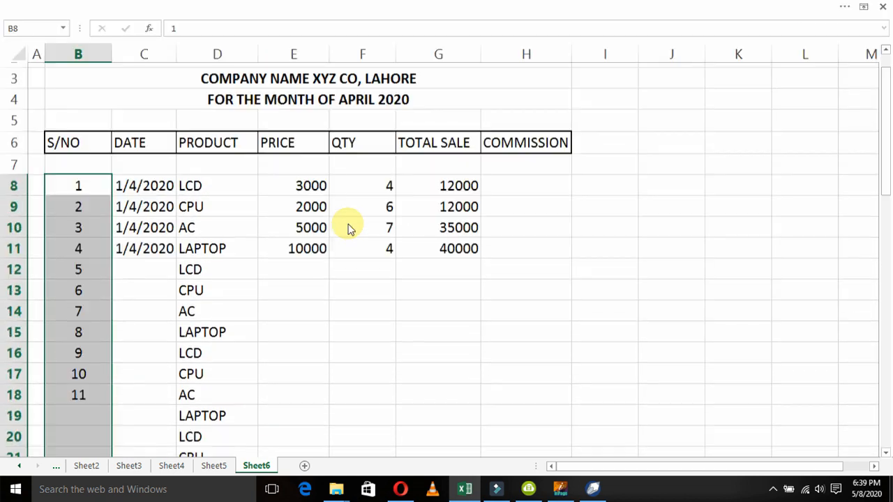
key("ctrl+Down")
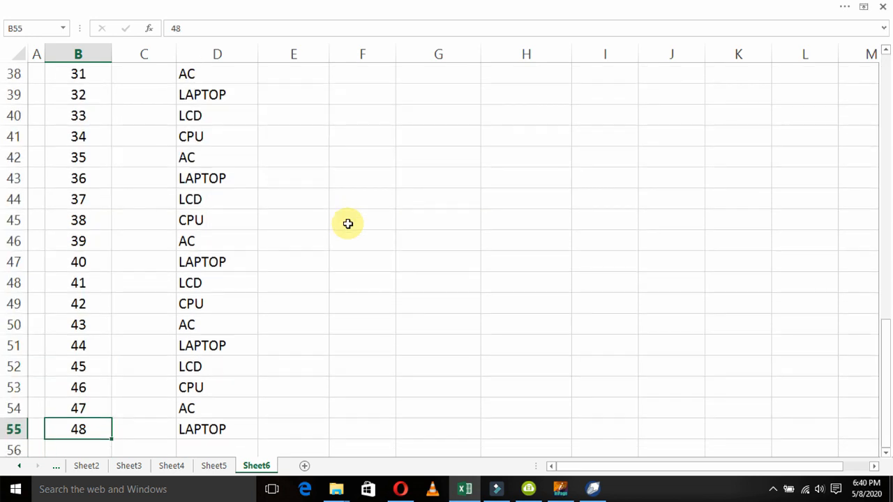
Clear the serial numbers and product names in B48:D55 so the list ends at serial number 40
key("Down")
key("Up")
key("Up")
key("Up")
key("Up")
key("Up")
key("Up")
key("Up")
key("Up")
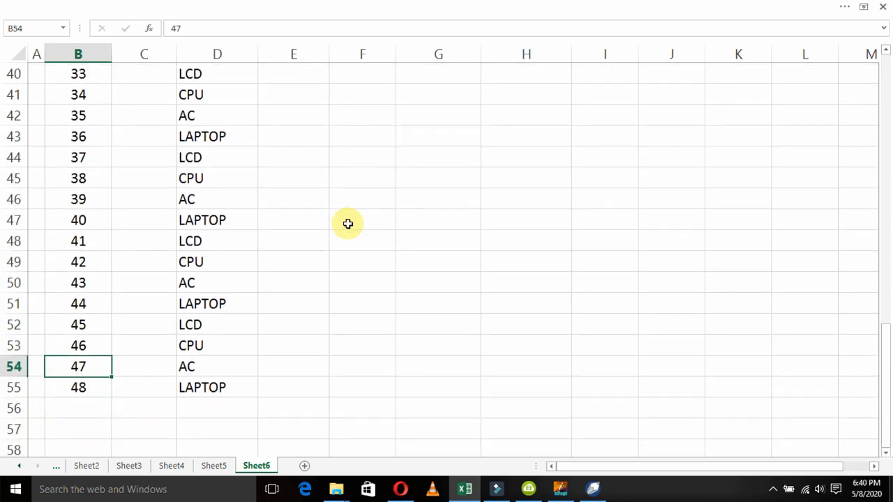
key("shift+Down")
key("shift+Right")
key("shift+Down")
key("shift+Right")
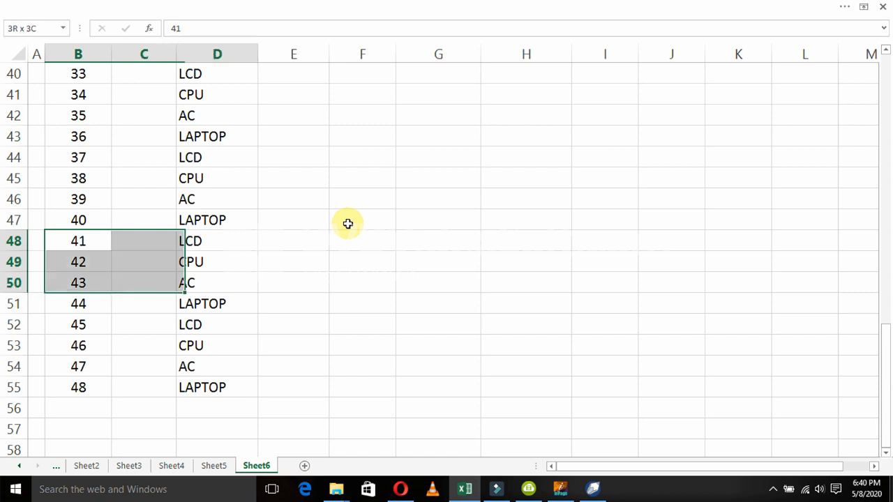
key("shift+Down")
key("shift+Down")
key("shift+Down")
key("shift+Down")
key("shift+Down")
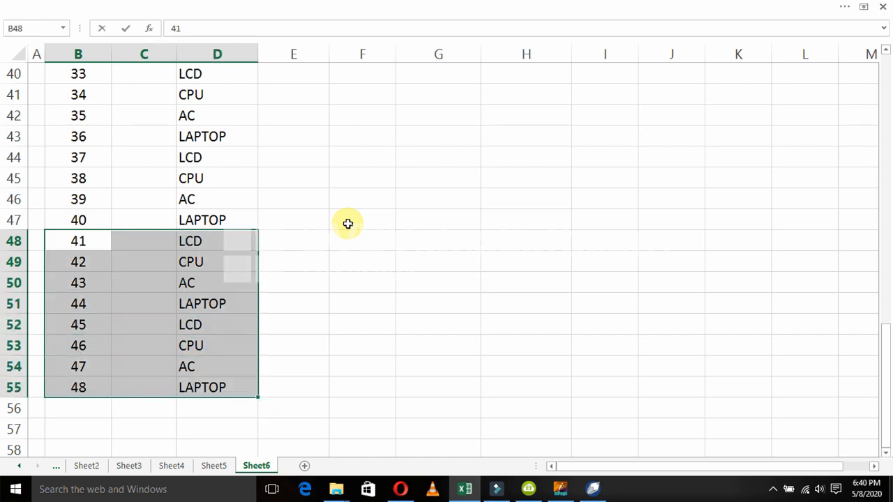
key("Return")
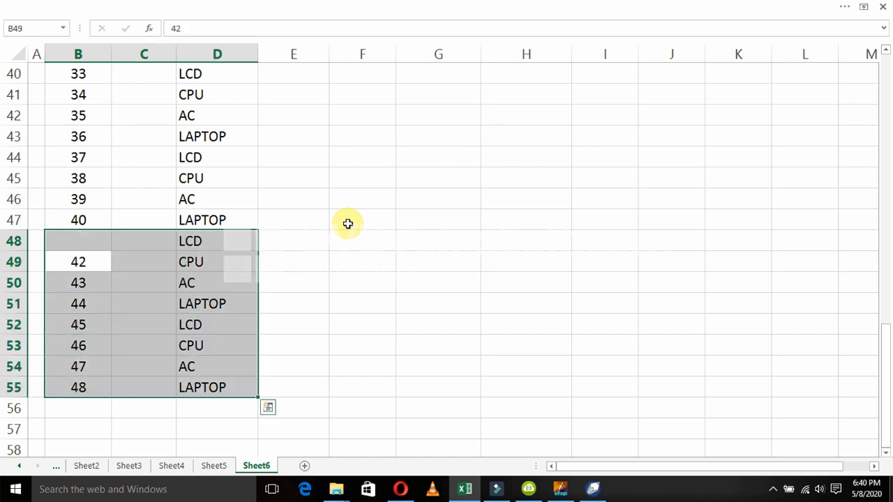
key("Delete")
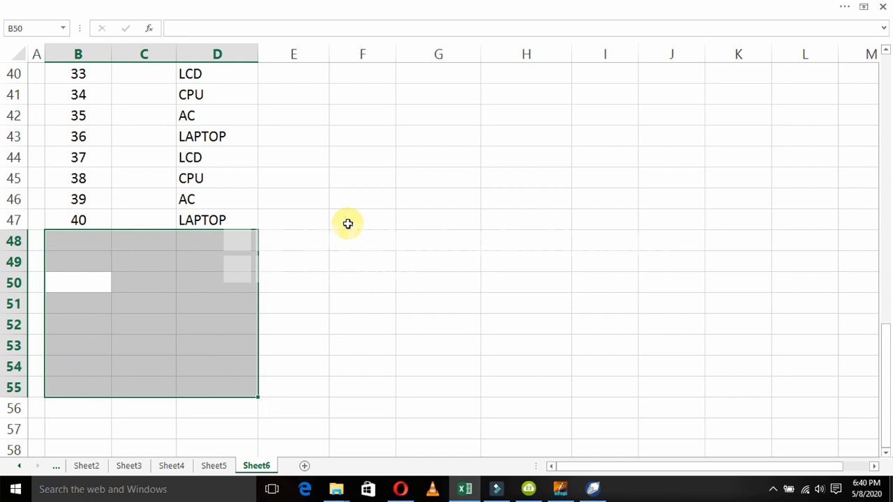
key("Right")
key("Up")
key("Up")
key("Up")
key("Right")
key("Up")
key("Up")
key("Up")
key("Up")
key("Up")
key("Up")
key("Up")
key("Up")
key("Up")
key("Up")
key("Up")
key("Up")
key("Up")
key("Up")
key("Up")
key("Up")
key("Up")
key("Up")
key("Up")
key("Up")
key("Up")
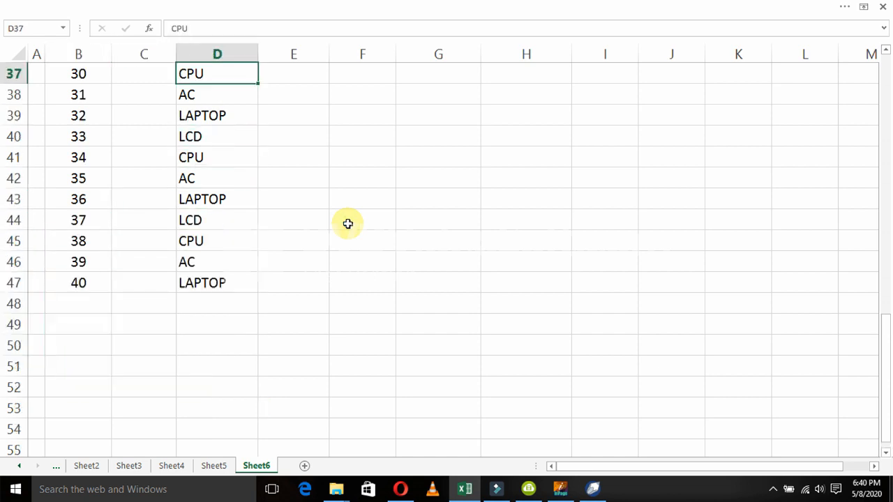
Copy the four 1/4/2020 dates in C8:C11 into C12:C15
key("Up")
key("Up")
key("Up")
key("Up")
key("Up")
key("Up")
key("Up")
key("Up")
key("Up")
key("Up")
key("Up")
key("Up")
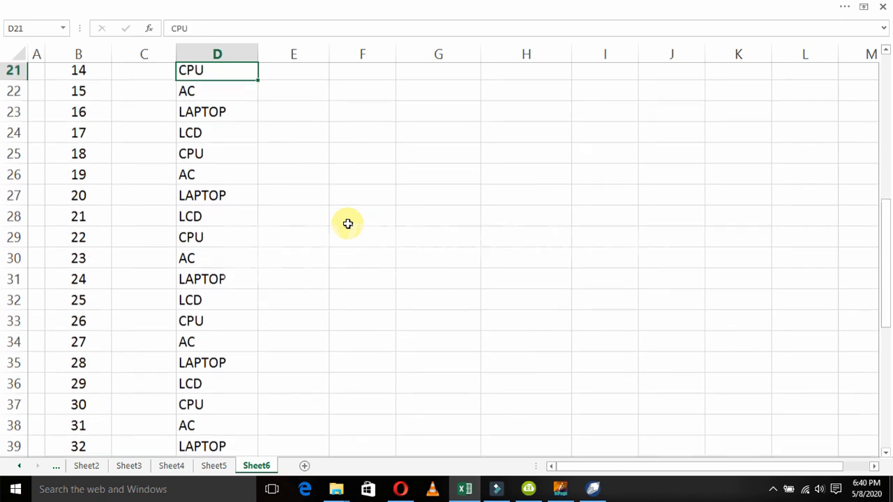
key("Up")
key("Up")
key("Up")
key("Up")
key("Up")
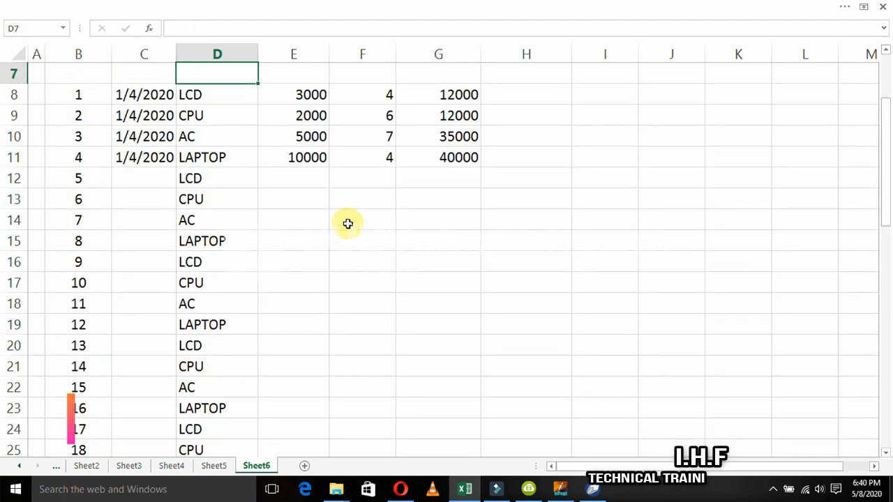
key("Down")
key("Down")
key("Down")
key("Down")
key("Left")
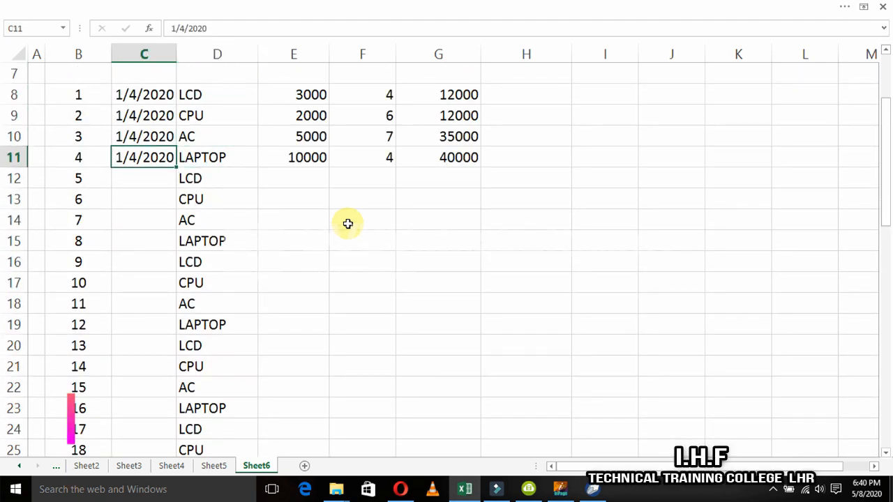
key("Up")
key("Up")
key("Up")
key("shift+Down")
key("shift+Down")
key("shift+Down")
key("ctrl+c")
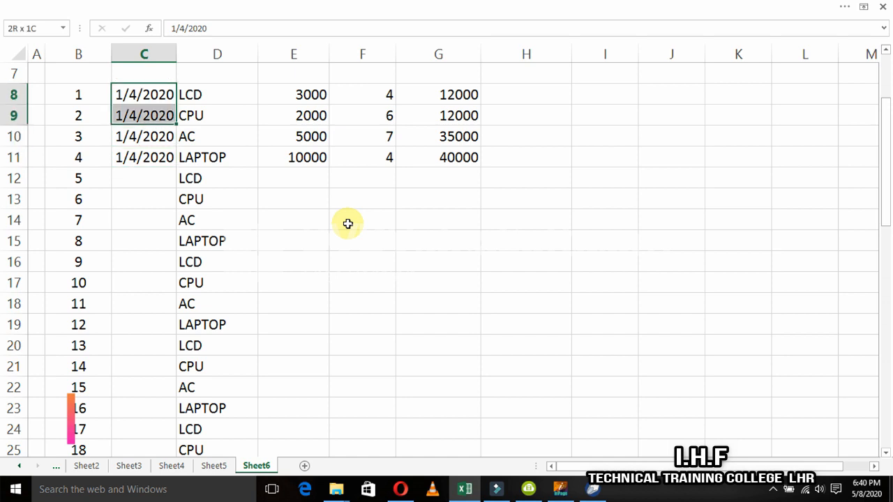
key("Down")
key("Down")
key("Down")
key("Down")
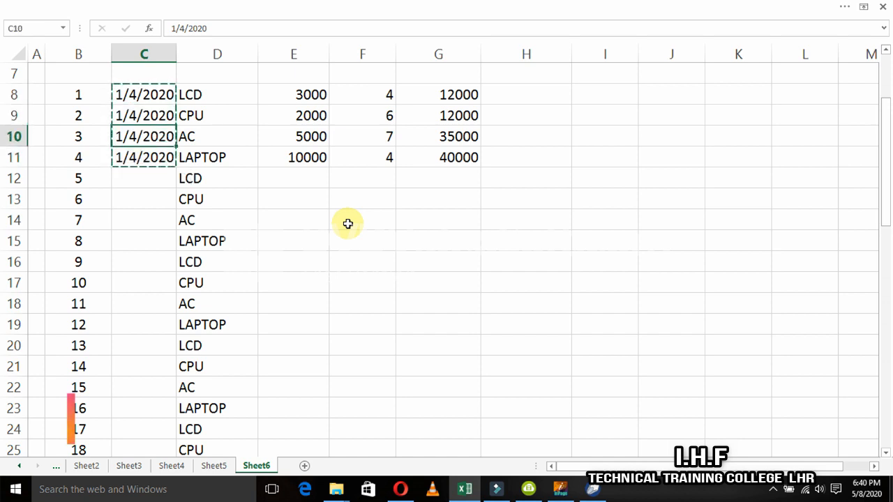
key("ctrl+v")
Change the four dates in C12:C15 to 2/4/2020
key("Left")
key("Right")
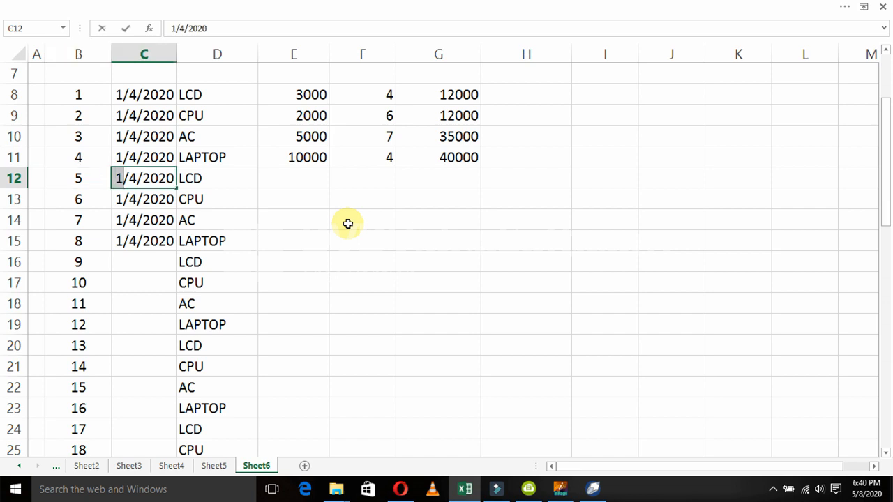
type("2")
key("Return")
type("2")
key("Return")
type("2")
key("Return")
type("2")
key("Return")
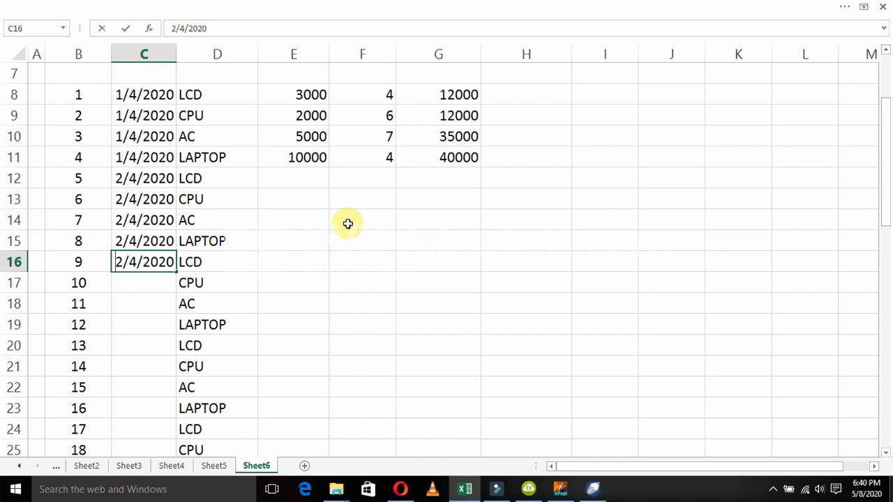
Set the date in C16 to 3/4/2020 and copy it into C17:C19
type("3")
key("Return")
key("Up")
key("ctrl+c")
key("Down")
key("shift+Down")
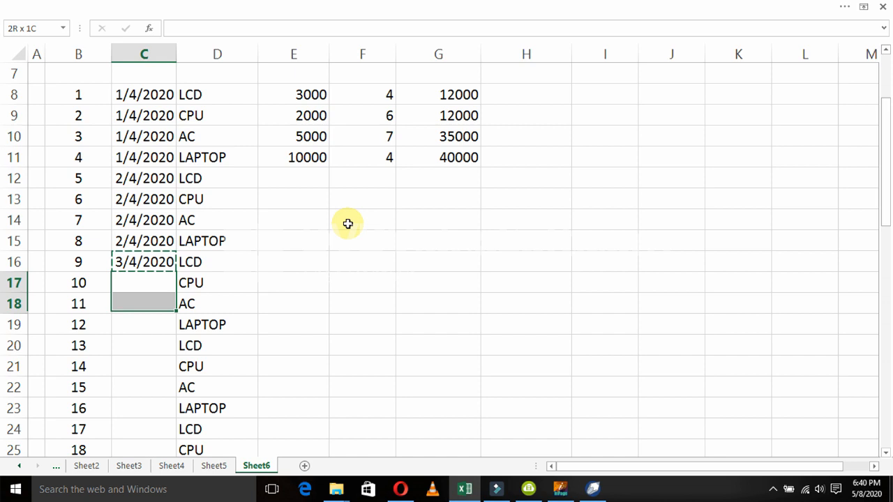
key("shift+Down")
key("ctrl+v")
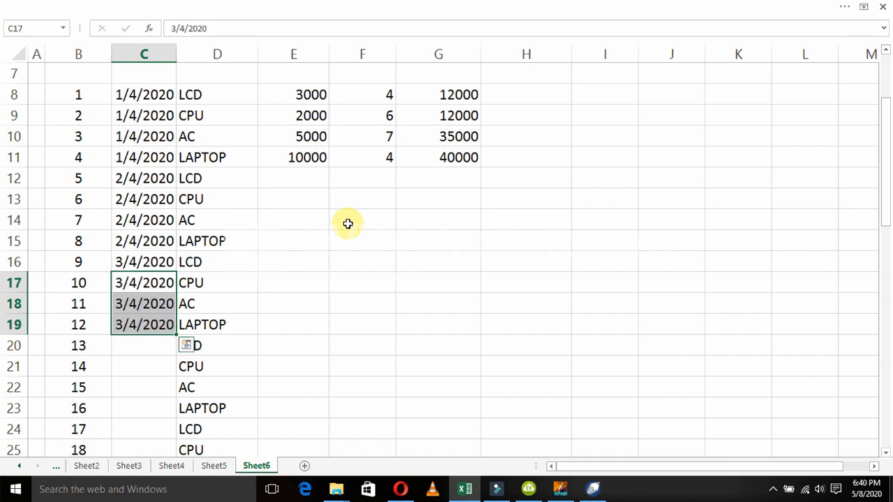
Copy the four 3/4/2020 dates in C16:C19 into C20:C23
key("ctrl+Down")
key("Down")
key("Up")
key("Up")
key("Up")
key("Up")
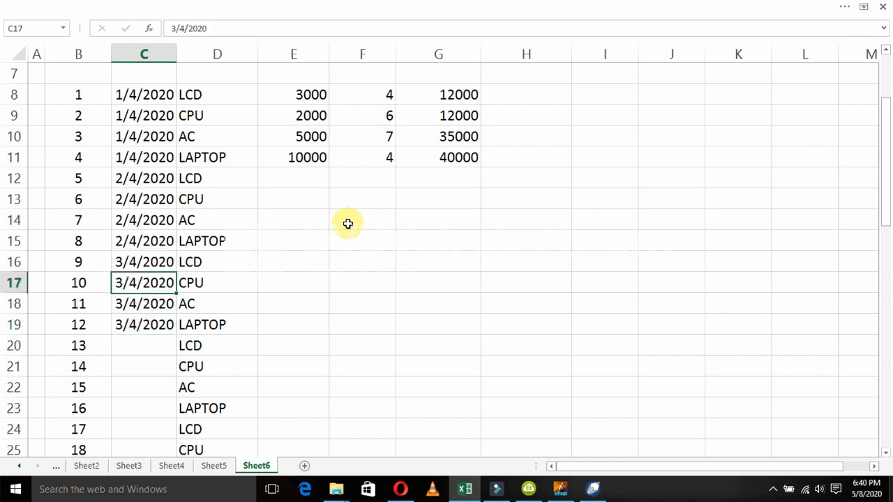
key("shift+Down")
key("shift+Down")
key("shift+Down")
key("ctrl+c")
key("Down")
key("Down")
key("Down")
key("Down")
key("Down")
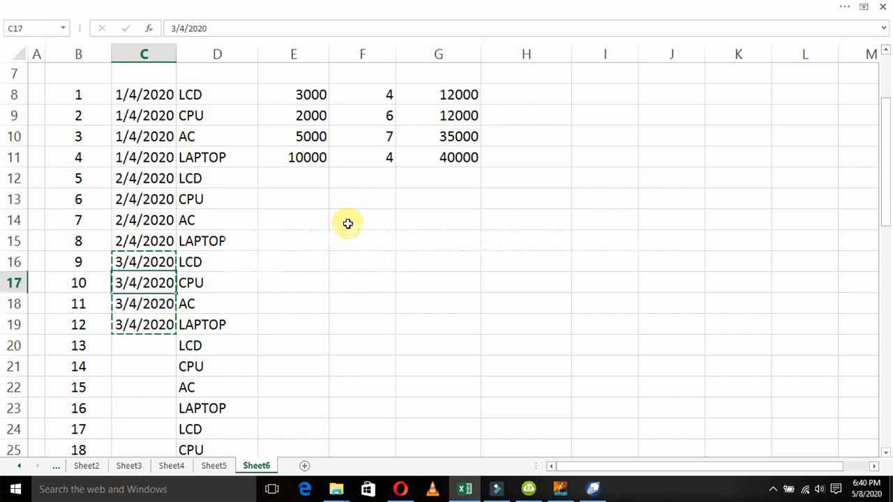
key("Up")
key("ctrl+v")
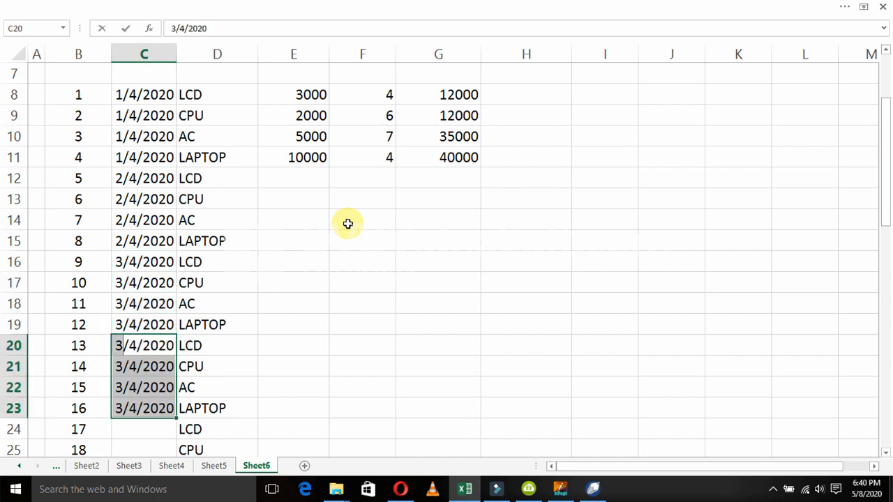
Change the date in C20 to 4/4/2020 and fill it down through C23
key("Return")
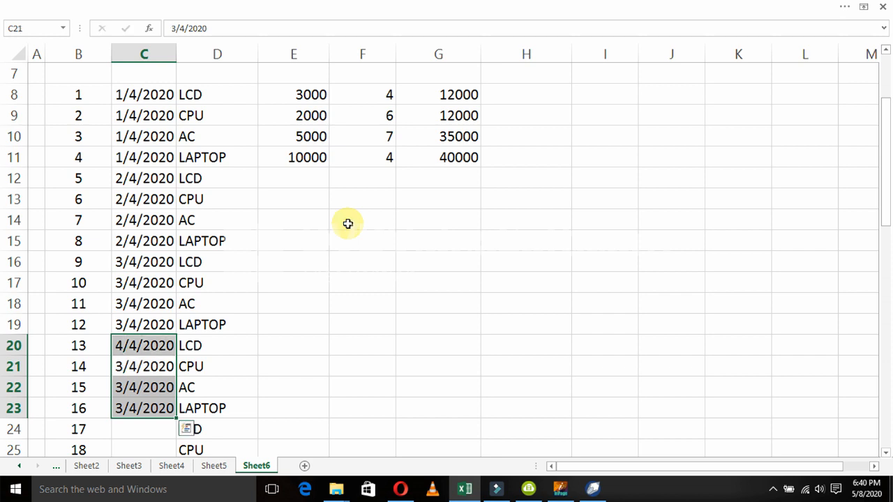
key("ctrl+d")
key("Down")
key("Down")
key("Down")
key("Up")
key("Up")
key("Down")
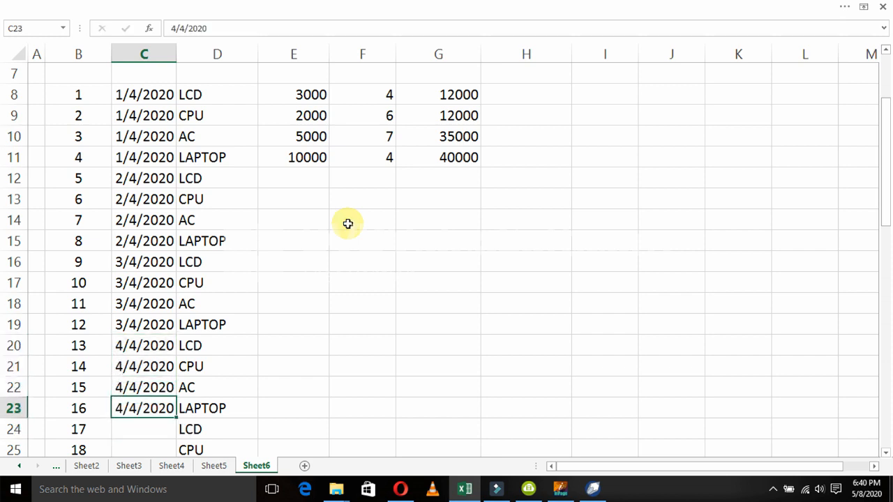
Copy the four 4/4/2020 dates in C20:C23 into C24:C27
key("Up")
key("Up")
key("Up")
key("shift+Down")
key("shift+Down")
key("shift+Down")
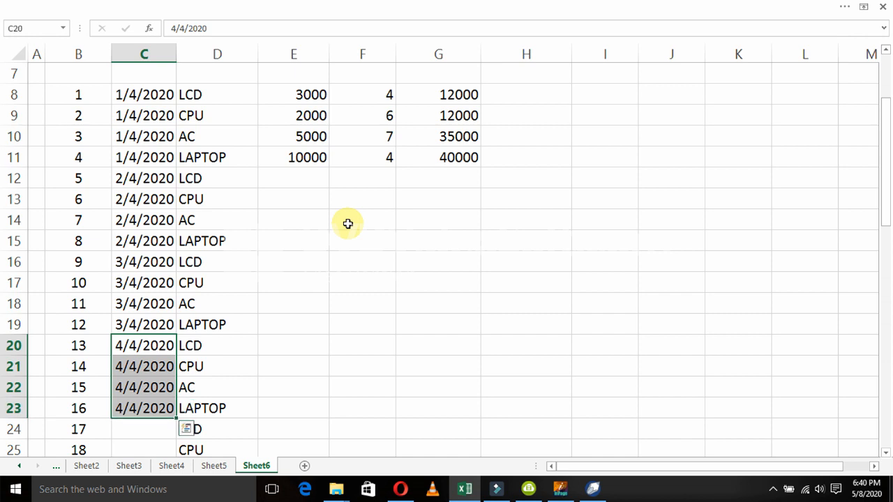
key("ctrl+c")
key("Down")
key("Down")
key("Down")
key("Down")
key("Return")
Change the date in C24 to 5/4/2020 and fill it down through C27
key("Left")
key("Right")
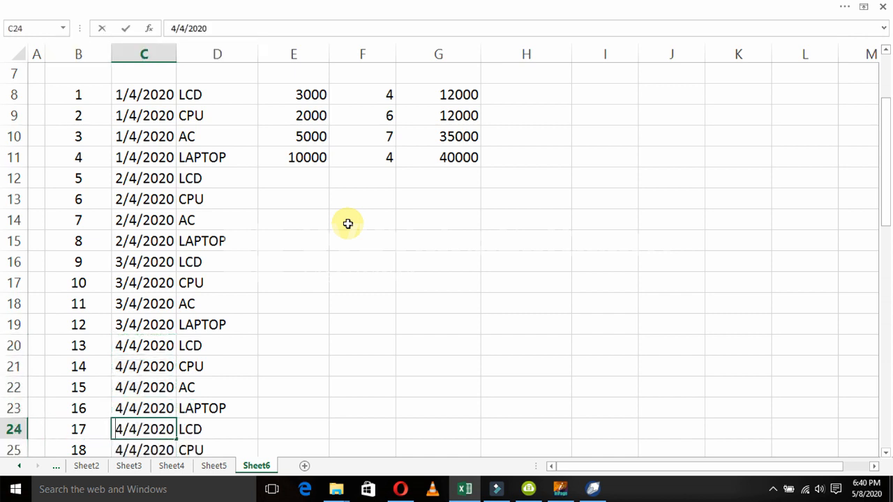
key("Return")
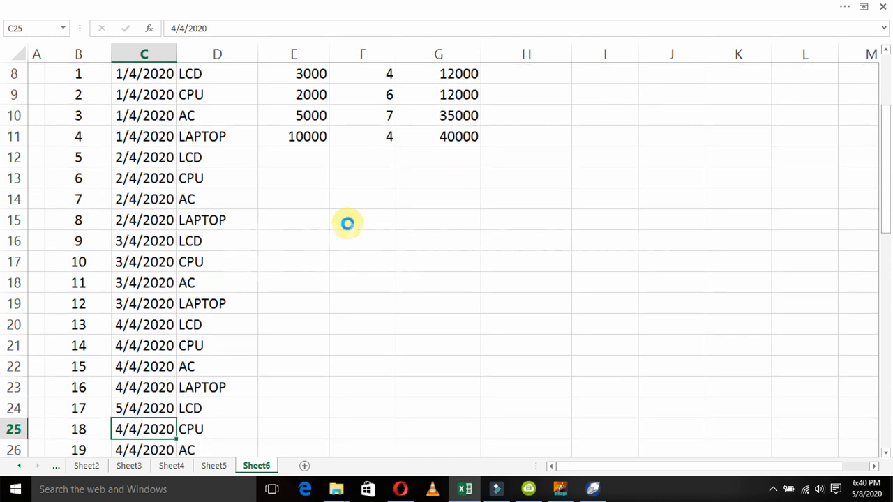
key("ctrl+d")
key("Down")
key("ctrl+d")
key("Down")
key("ctrl+d")
key("Down")
key("Up")
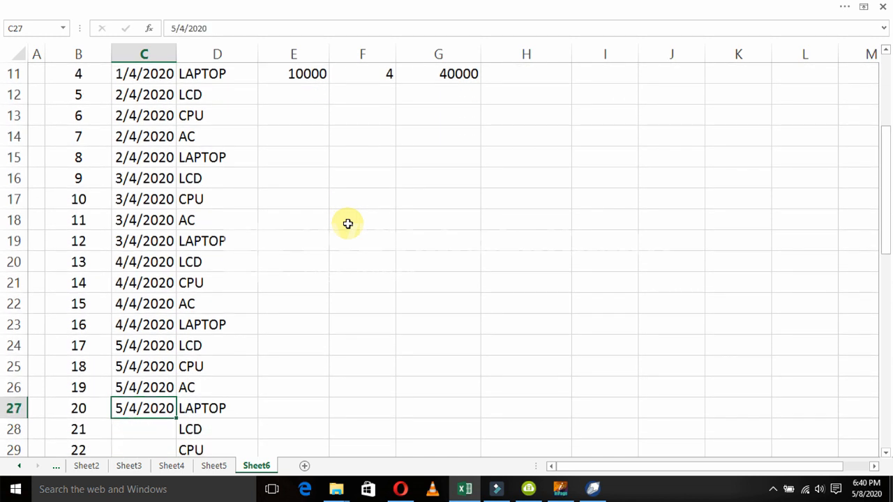
Copy the four 5/4/2020 dates in C24:C27 into C28:C31
key("Up")
key("Up")
key("Up")
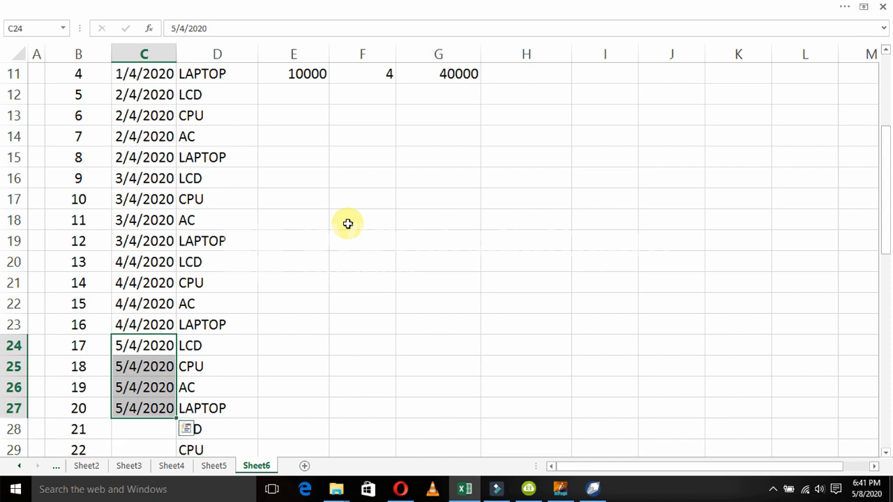
key("ctrl+c")
key("ctrl+Down")
key("Down")
key("ctrl+v")
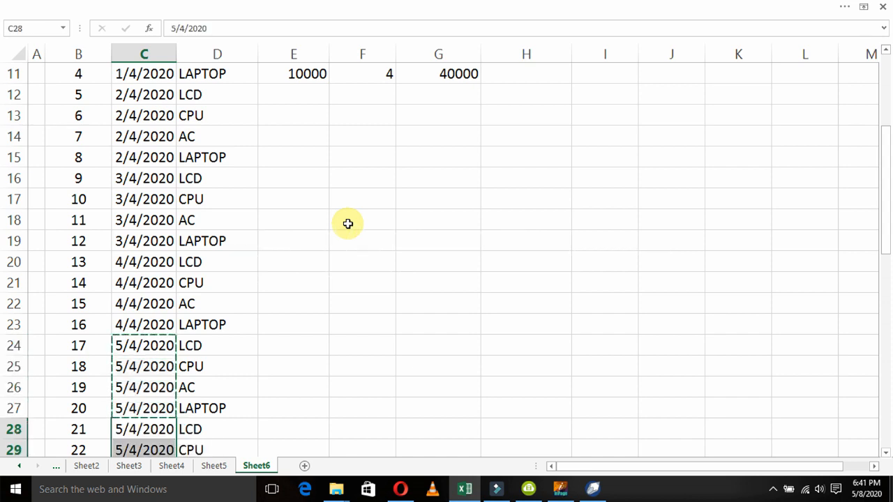
Paste the copied 5/4/2020 dates into C32:C35
key("ctrl+Down")
key("Down")
key("Down")
key("Up")
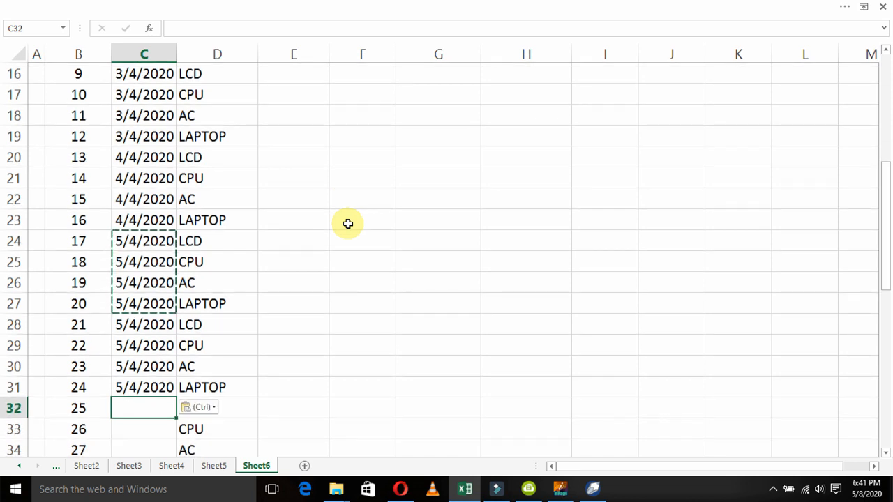
key("ctrl+v")
key("Down")
key("Down")
key("Down")
key("Down")
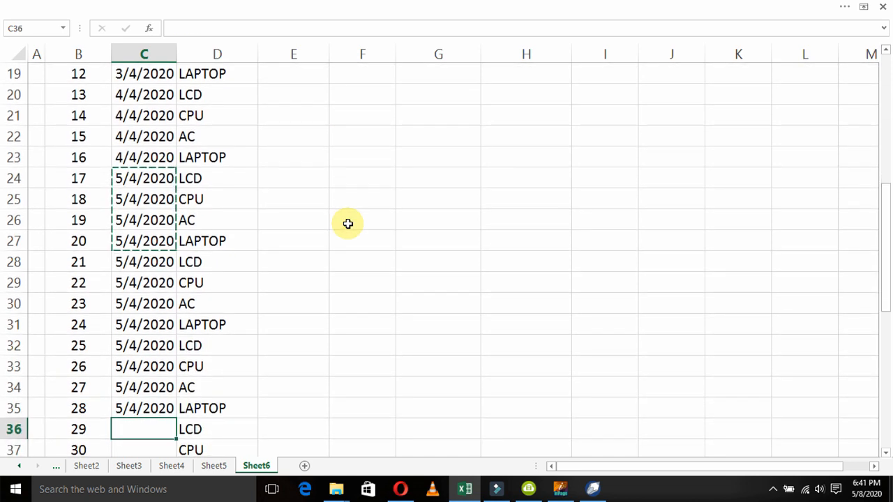
Paste the copied 5/4/2020 dates three more times to fill C36:C47, down to serial number 40
key("ctrl+v")
key("Down")
key("ctrl+Down")
key("Down")
key("Down")
key("Up")
key("ctrl+v")
key("Down")
key("Down")
key("Down")
key("Down")
key("ctrl+v")
key("Down")
key("Down")
key("Down")
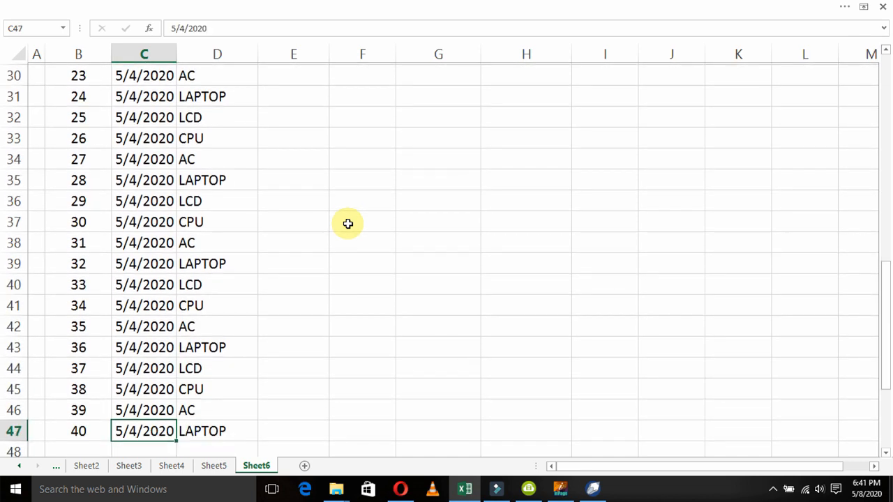
Copy the four product prices in E8:E11
key("Up")
key("Up")
key("Up")
key("Up")
key("Up")
key("Up")
key("Up")
key("Up")
key("Up")
key("Up")
key("Up")
key("Up")
key("Up")
key("Up")
key("Up")
key("Up")
key("Up")
key("Up")
key("Up")
key("Up")
key("Up")
key("Up")
key("Up")
key("Up")
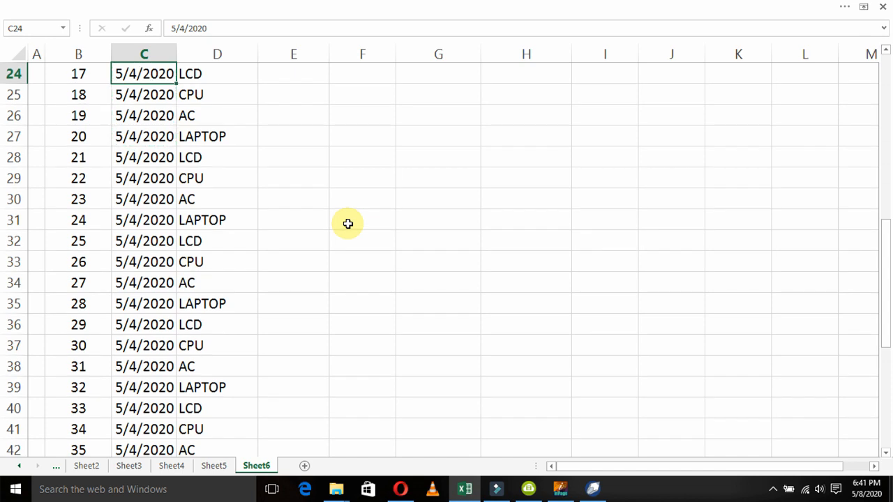
key("Up")
key("Up")
key("Up")
key("Up")
key("Up")
key("Up")
key("Up")
key("Up")
key("Up")
key("Up")
key("Up")
key("Up")
key("Up")
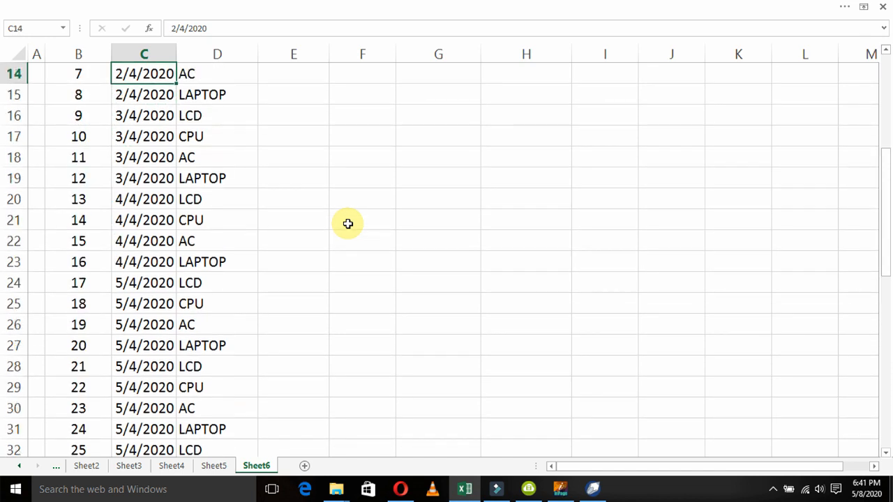
key("Up")
key("Up")
key("Up")
key("Up")
key("Up")
key("Up")
key("Down")
key("Right")
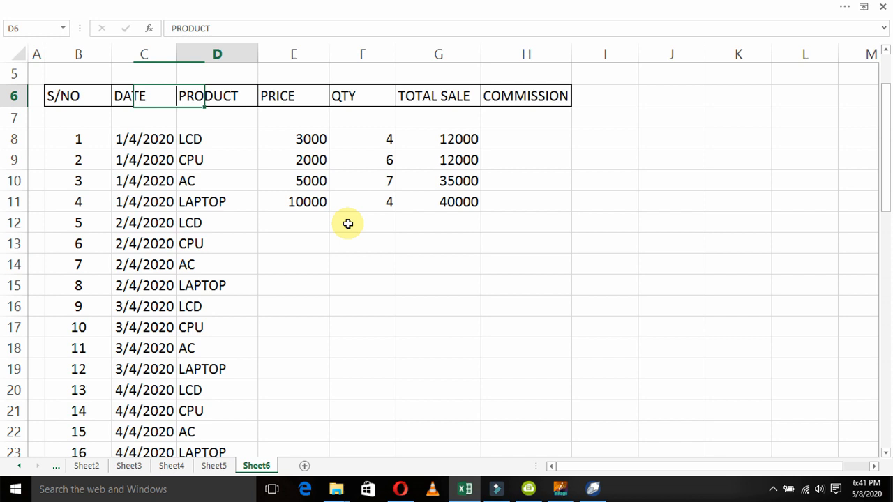
key("Right")
key("Down")
key("Down")
key("Down")
key("Down")
key("Down")
key("Down")
key("Up")
key("Up")
key("Up")
key("Up")
key("shift+Down")
key("shift+Down")
key("shift+Down")
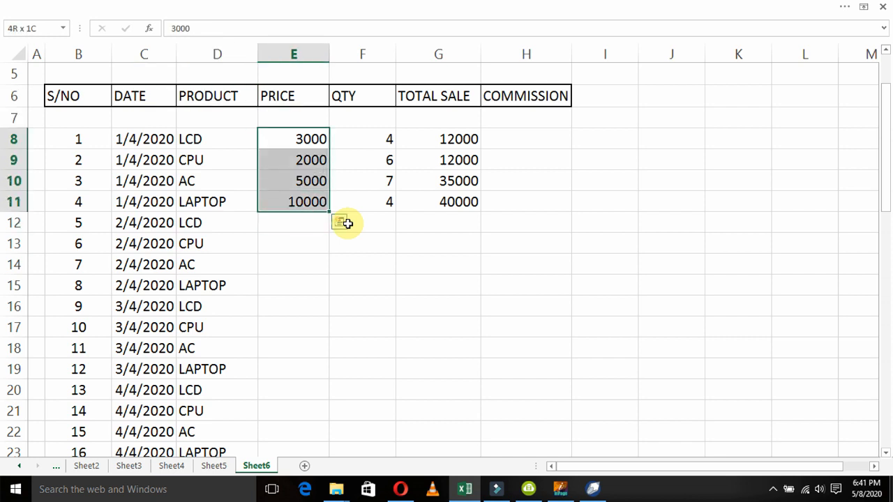
Paste the copied prices into E12:E47 so the four-price pattern repeats down to serial number 40
key("Down")
key("Down")
key("Down")
key("Down")
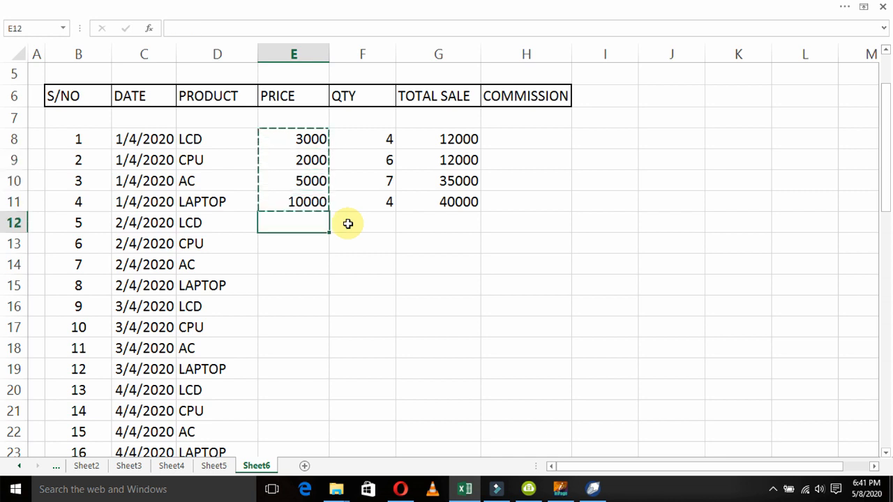
key("shift+Down")
key("shift+Down")
key("shift+Down")
key("shift+Down")
key("shift+Down")
key("shift+Down")
key("shift+Down")
key("shift+Down")
key("shift+Down")
key("shift+Down")
key("shift+Down")
key("shift+Down")
key("shift+Down")
key("shift+Down")
key("shift+Down")
key("shift+Down")
key("shift+Down")
key("shift+Down")
key("shift+Down")
key("shift+Down")
key("shift+Down")
key("shift+Down")
key("shift+Down")
key("shift+Down")
key("shift+Down")
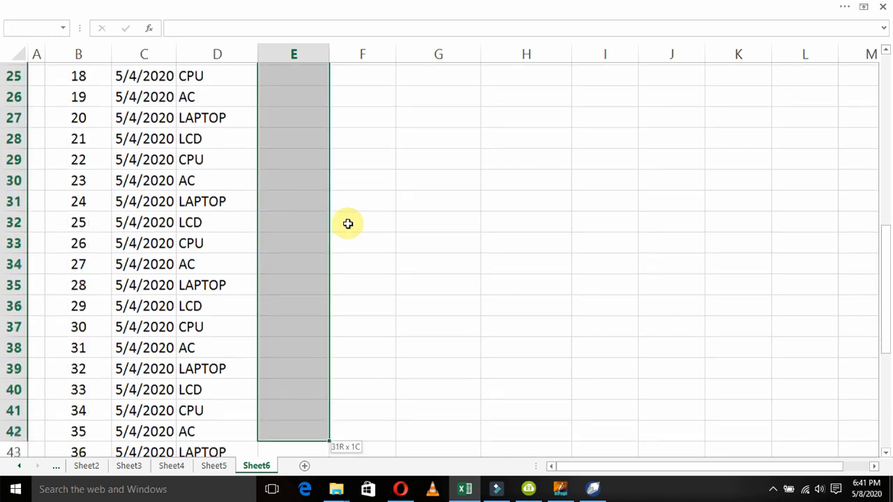
key("shift+Down")
key("shift+Down")
key("shift+Up")
key("shift+Up")
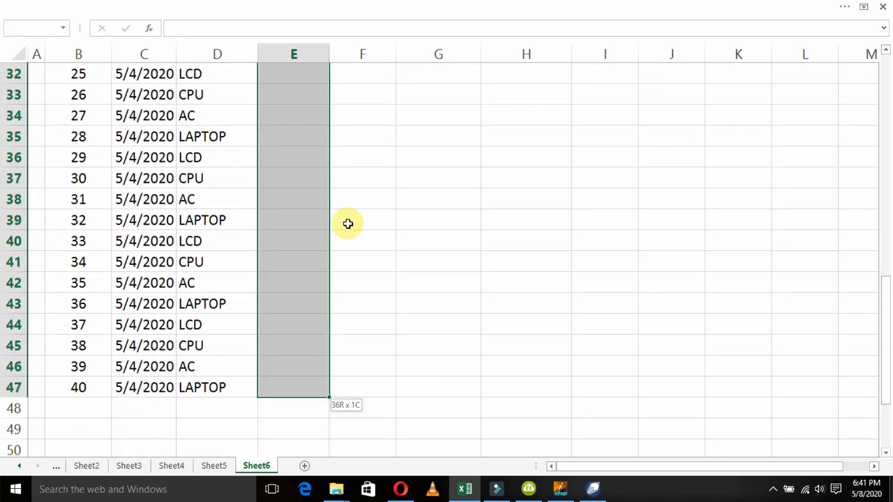
scroll(348, 223, "up", 10)
Copy the total sale formula from G11 into G12:G47
key("Right")
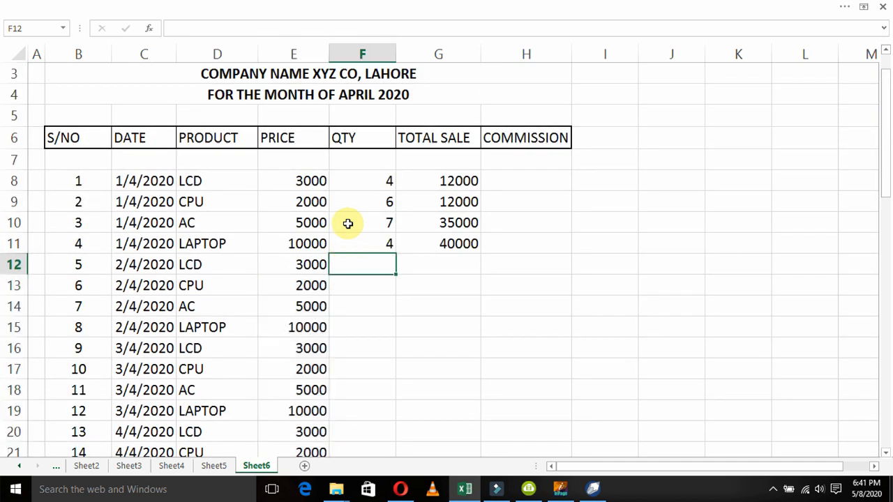
key("Right")
key("Up")
key("ctrl+c")
key("Down")
key("shift+Down")
key("shift+Down")
key("shift+Down")
key("shift+Down")
key("shift+Down")
key("shift+Down")
key("shift+Down")
key("shift+Down")
key("shift+Down")
key("shift+Down")
key("shift+Down")
key("shift+Down")
key("shift+Down")
key("shift+Down")
key("shift+Down")
key("shift+Down")
key("shift+Down")
key("shift+Down")
key("shift+Down")
key("shift+Down")
key("shift+Down")
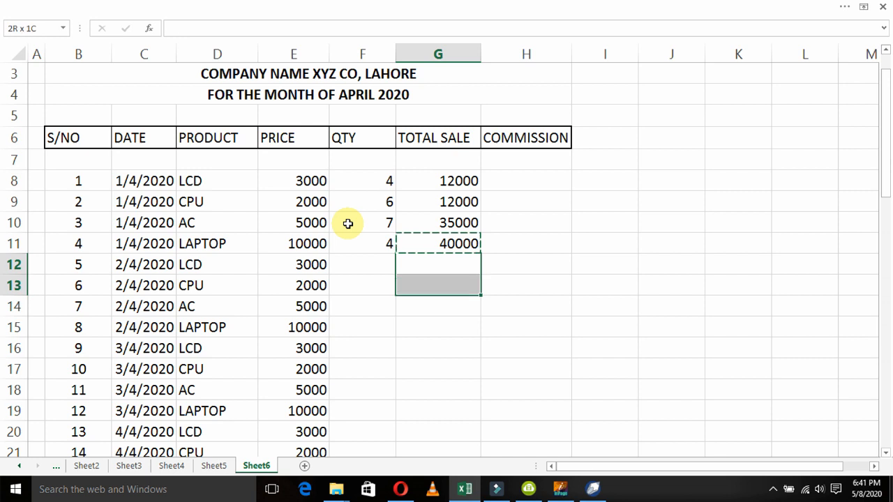
key("shift+Down")
key("shift+Down")
key("shift+Down")
key("shift+Down")
key("shift+Down")
key("shift+Down")
key("shift+Down")
key("shift+Down")
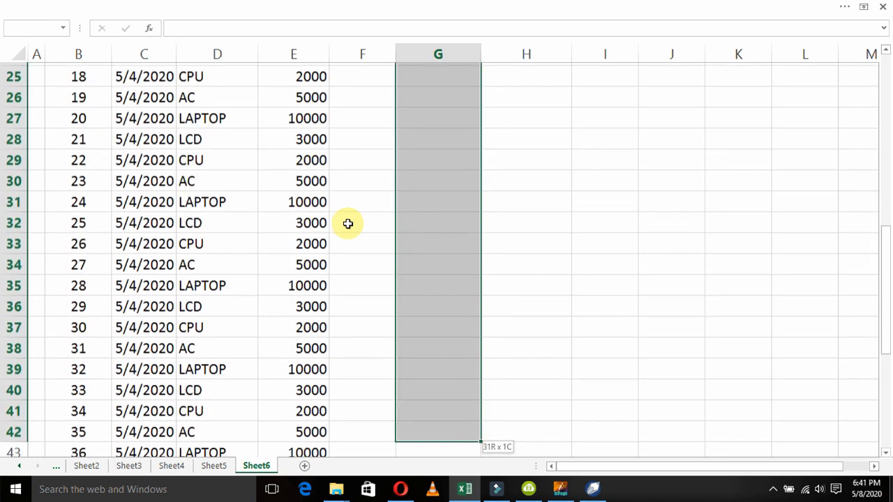
key("shift+Up")
key("shift+Up")
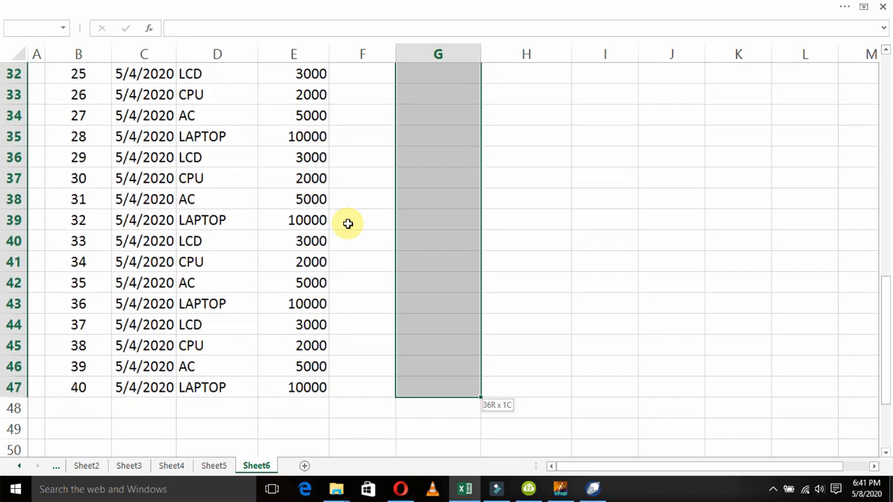
key("Return")
Enter the quantities 4, 4, 5, 6 and 7 in F12:F16 for serial numbers 5 to 9
key("Left")
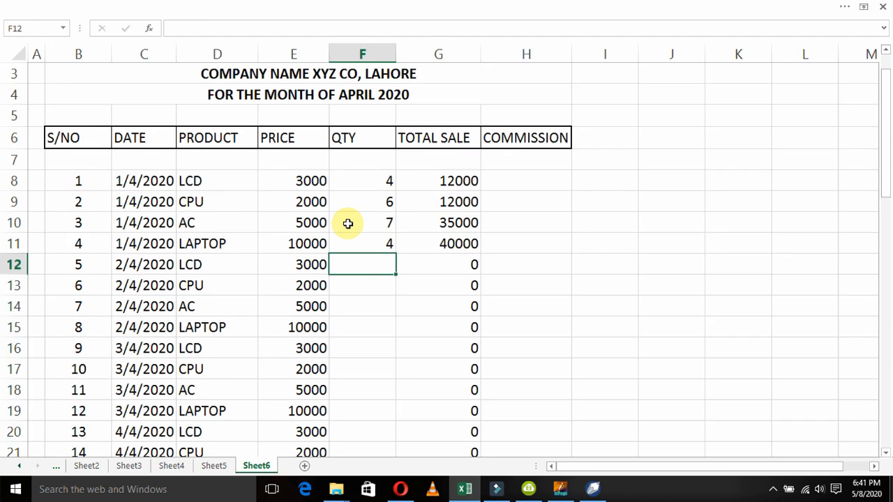
key("Return")
type("4")
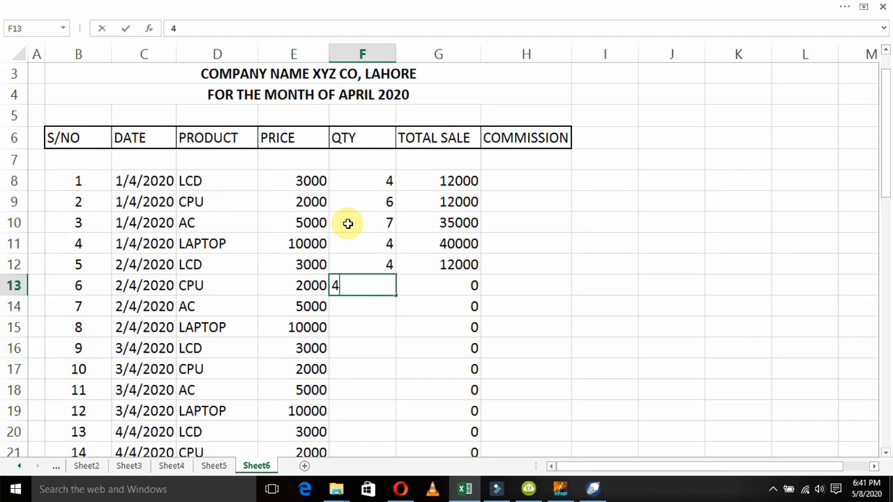
key("Return")
type("5")
key("Return")
type("6")
key("Return")
type("7")
key("Return")
Enter the quantities 3, 4, 5 and 6 in F17:F20 for serial numbers 10 to 13
key("3")
key("Return")
type("4")
key("Return")
type("5")
key("Return")
type("6")
key("Return")
Enter the quantities 2, 3, 4, 5, 6 and 7 in F21:F26 for serial numbers 14 to 19
key("2")
key("Return")
type("3")
key("Return")
key("4")
key("Return")
type("5")
key("Return")
key("6")
key("Return")
type("7")
key("Return")
Enter the quantities 4, 5, 4, 5, 4, 5 and 4 in F27:F33 for serial numbers 20 to 26
type("4")
key("Return")
type("5")
key("Return")
type("4")
key("Return")
type("5")
key("Return")
type("4")
key("Return")
type("5")
key("Return")
type("4")
key("Return")
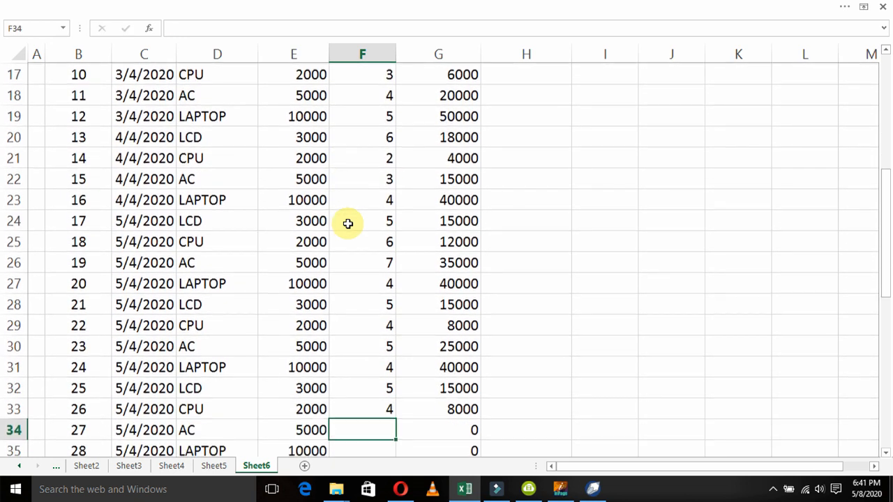
Enter the quantities 5, 3, 4, 5 and 6 in F34:F38 for serial numbers 27 to 31
type("5")
key("Return")
type("3")
key("Return")
type("4")
key("Return")
type("5")
key("Return")
type("6")
key("Return")
Enter the quantities 4, 3, 4 and 5 in F39:F42 for serial numbers 32 to 35
type("4")
key("Return")
type("3")
key("Return")
type("4")
key("Return")
type("5")
key("Return")
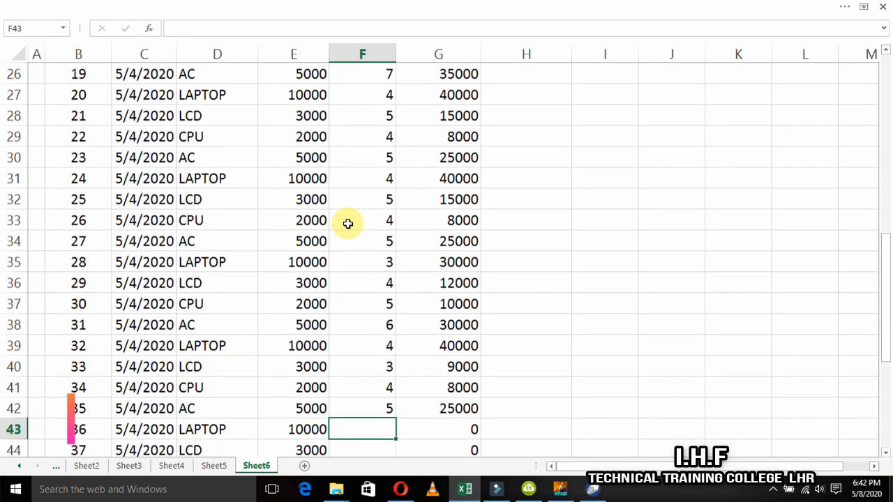
Enter the quantities 4, 3, 4, 5 and 4 in F43:F47 for serial numbers 36 to 40
type("4")
key("Return")
type("3")
key("Return")
type("4")
key("Return")
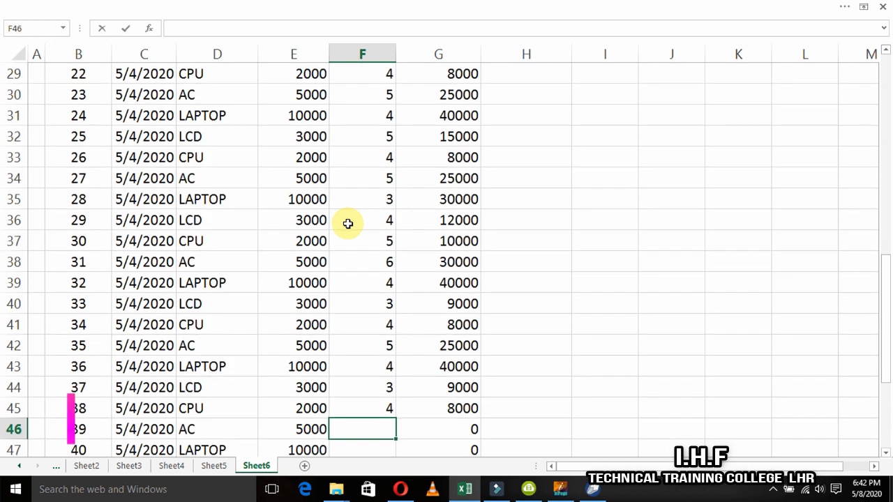
type("5")
key("Return")
key("Return")
key("Return")
key("Return")
Enter the bold label TOTAL in E49, two rows below the last sales row
key("Up")
key("Up")
key("Right")
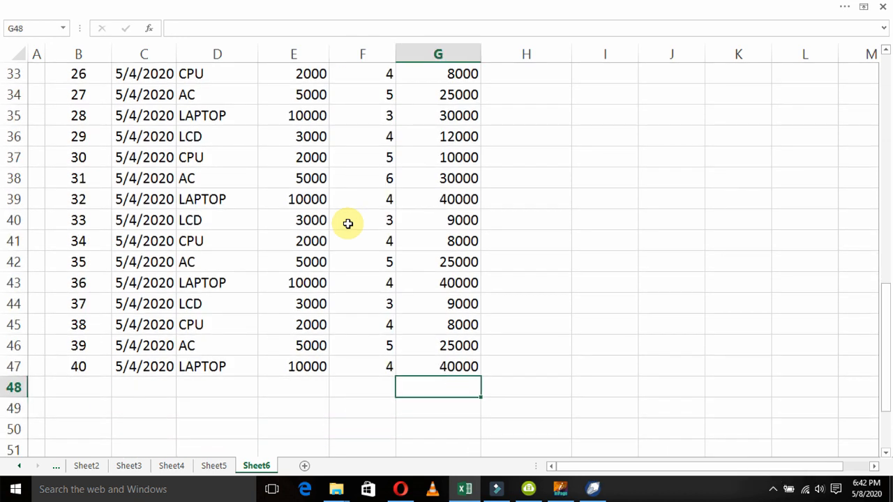
key("Left")
key("Left")
key("Down")
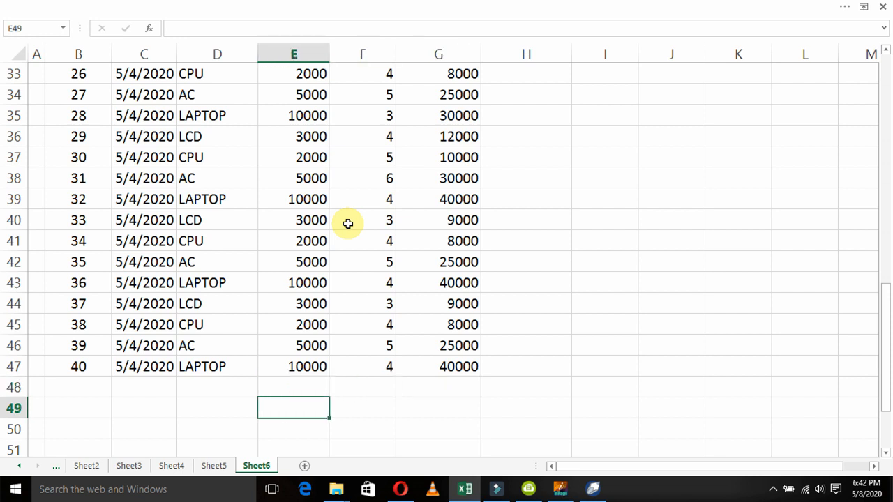
key("Return")
key("Up")
key("Right")
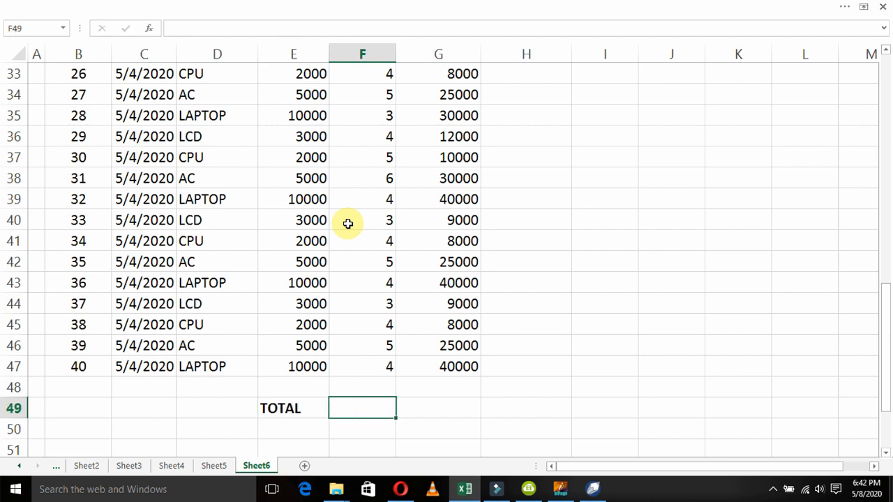
key("ctrl+shift+F1")
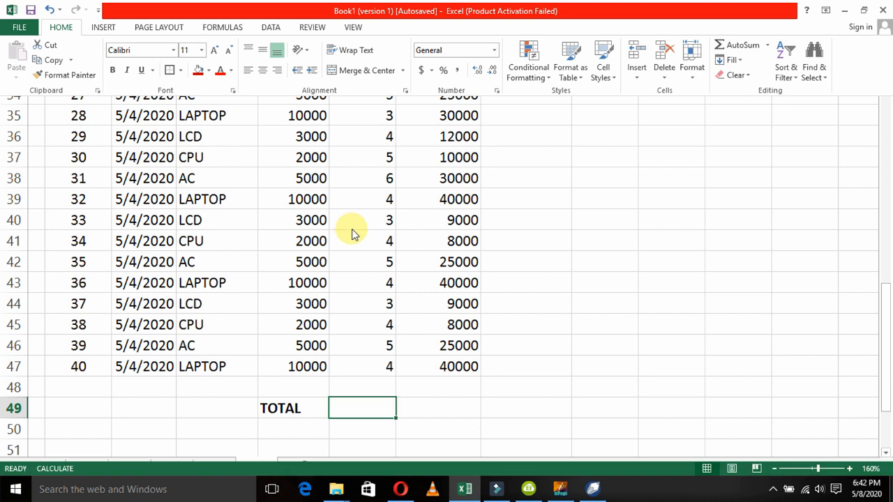
left_click(425, 399)
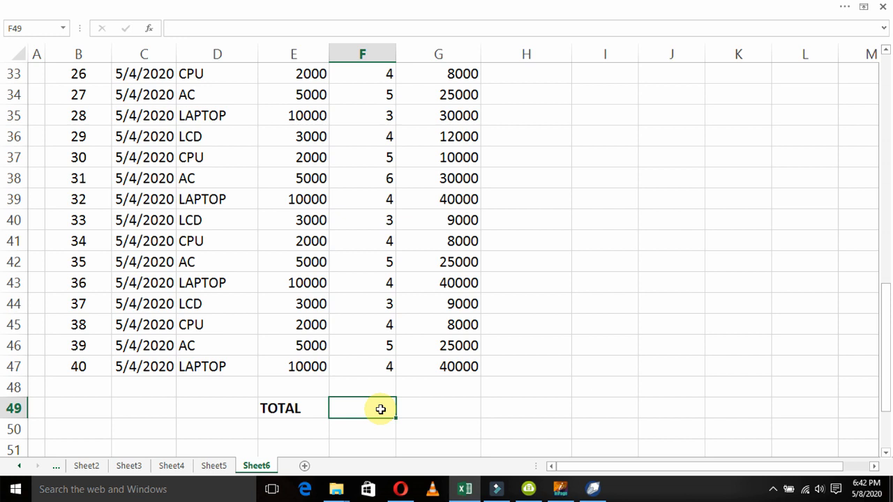
key("ctrl+shift+F1")
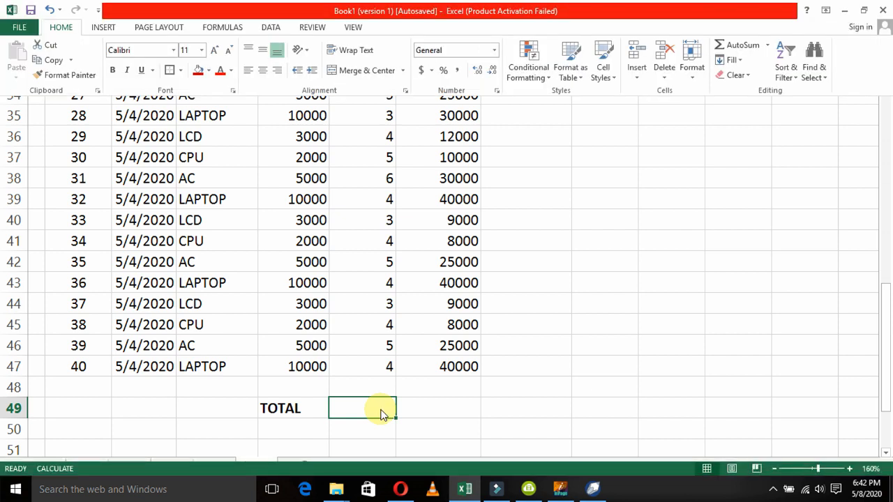
key("Escape")
key("Up")
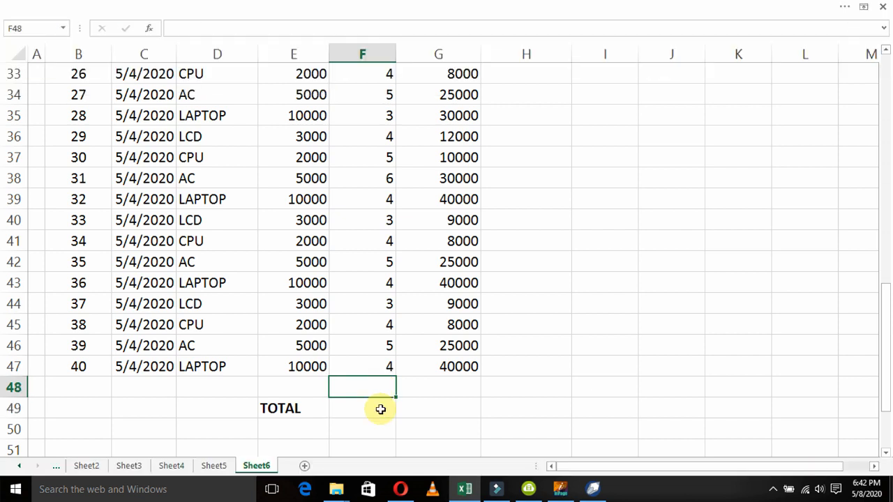
key("ctrl+shift+F1")
Total the quantities in F49 with the formula =SUM(F8:F47)
left_click(380, 411)
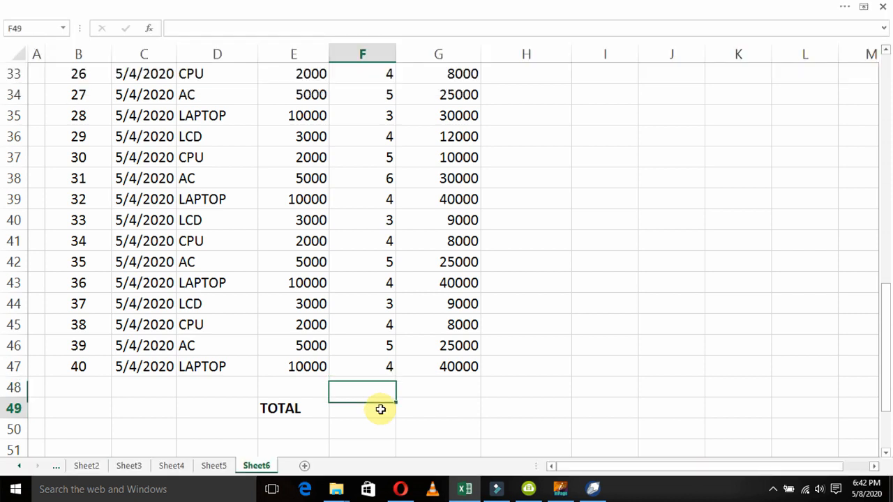
type("=")
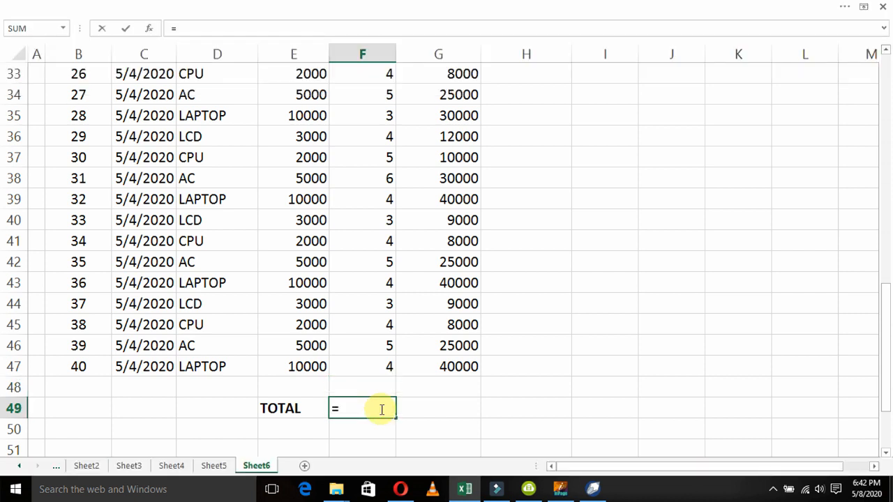
type("SUM(")
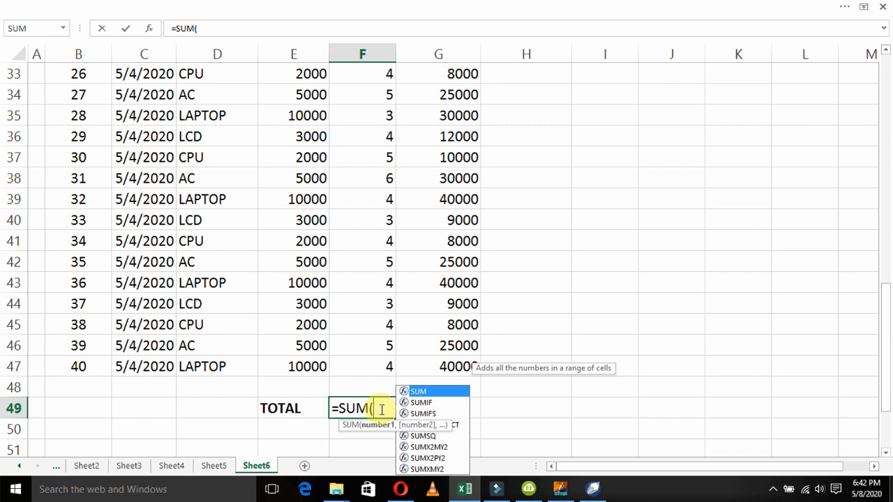
key("Up")
key("Up")
key("Up")
key("ctrl+Up")
key("ctrl+Up")
key("Down")
key("Down")
key("ctrl+shift+Down")
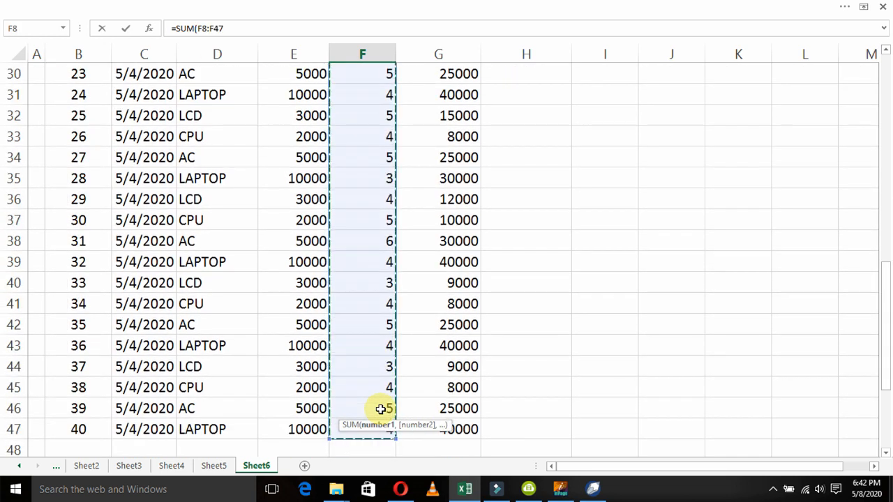
key("Return")
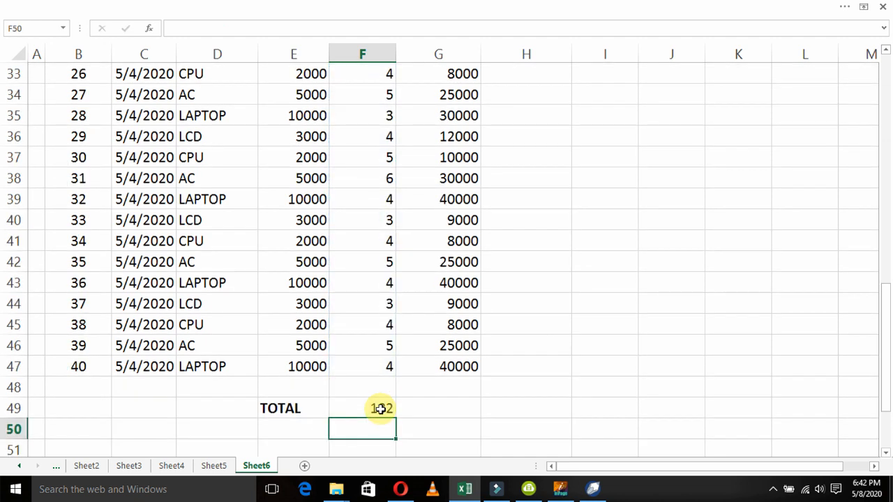
Check the quantity total formula in F49 and copy it into G49 to total the TOTAL SALE column
key("Up")
key("F2")
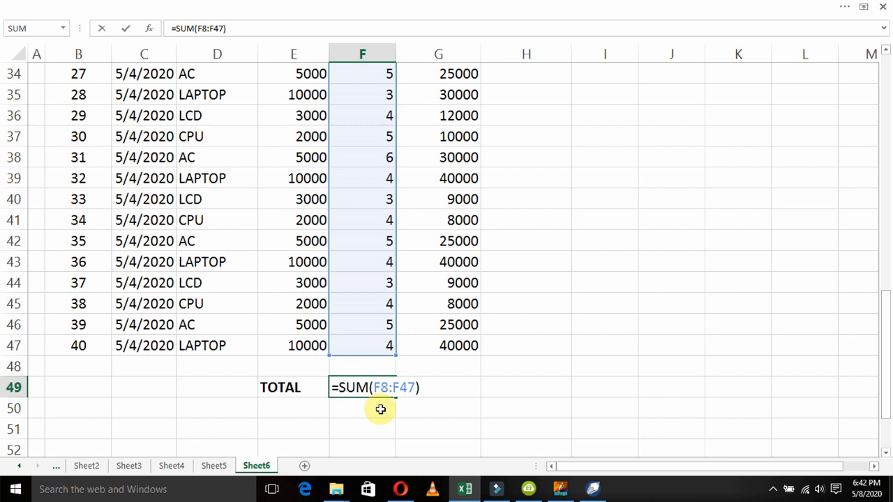
key("Return")
key("Up")
key("ctrl+c")
key("Right")
key("Return")
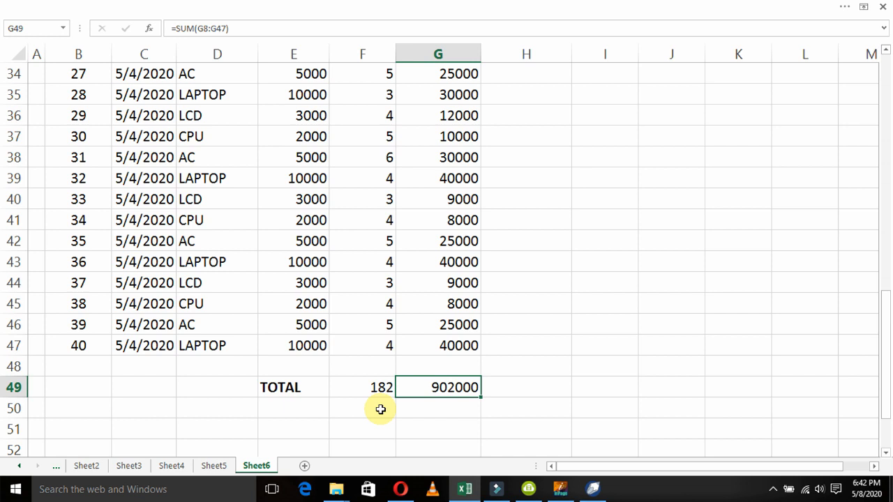
Go up the COMMISSION column from the totals row to H8, looking over the completed sales rows
key("Right")
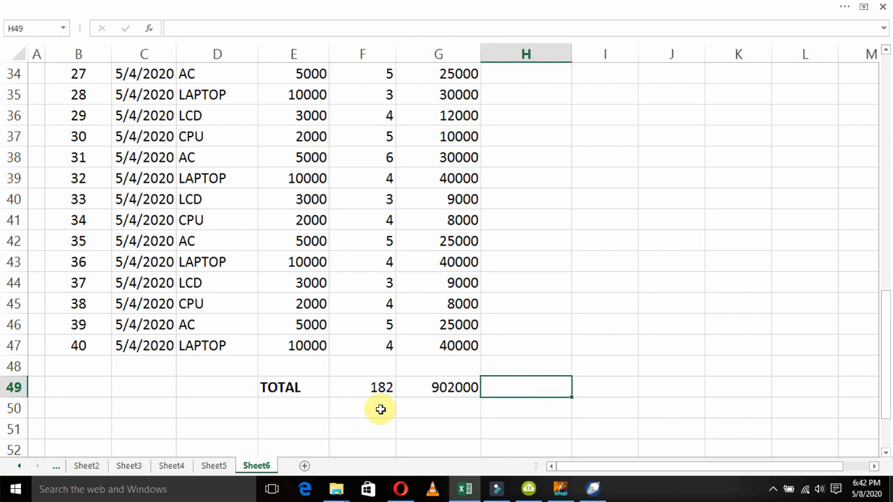
key("Up")
key("Up")
key("Up")
key("Up")
key("Up")
key("Up")
key("Up")
key("Up")
key("Up")
key("Up")
key("Up")
key("Up")
key("Up")
key("Up")
key("Up")
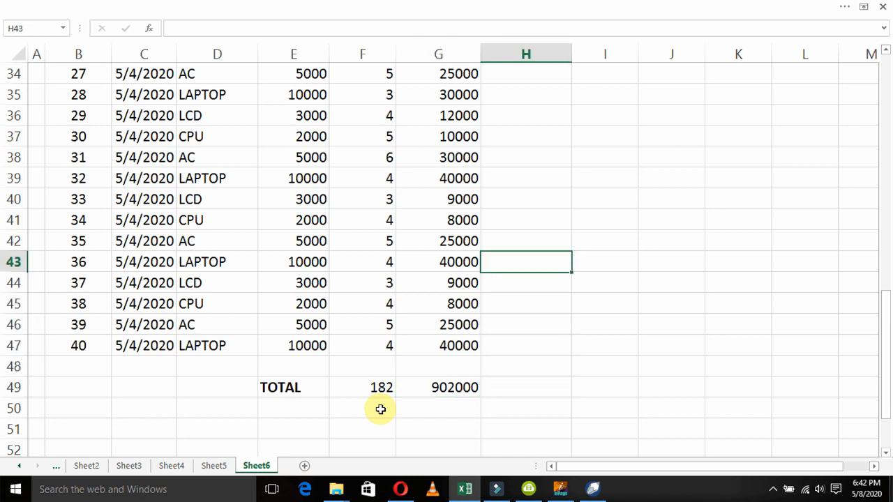
key("Up")
key("Up")
key("Up")
key("Up")
key("Up")
key("Up")
key("Up")
key("Up")
key("Up")
key("Up")
key("Up")
key("Up")
key("Up")
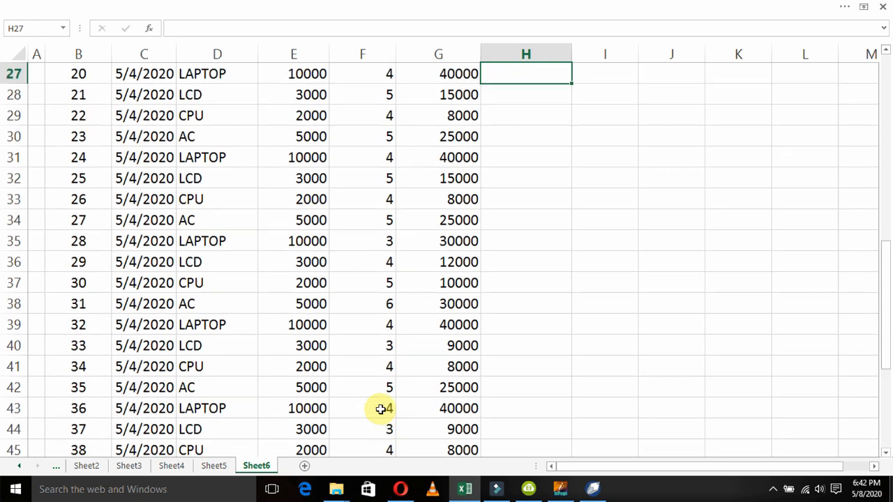
key("Up")
key("Up")
key("Up")
key("Up")
key("Up")
key("Up")
key("Up")
key("Up")
key("Up")
key("Up")
key("Up")
key("Up")
key("Up")
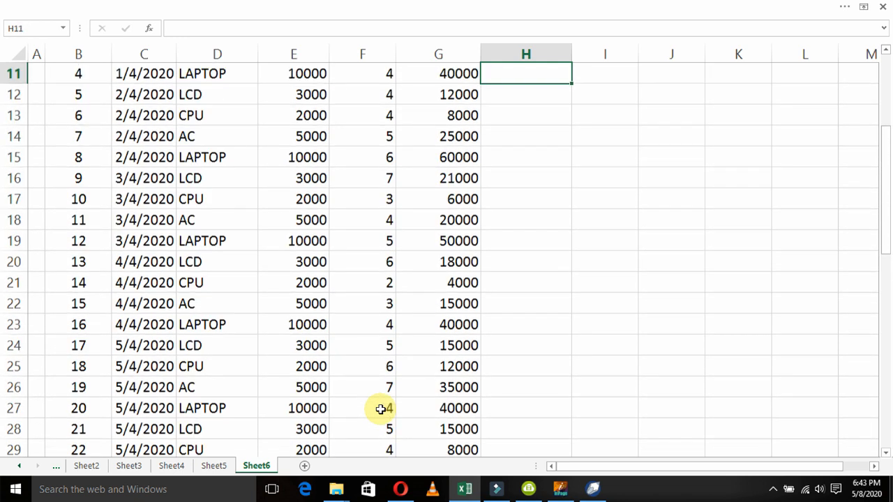
scroll(380, 409, "up", 2)
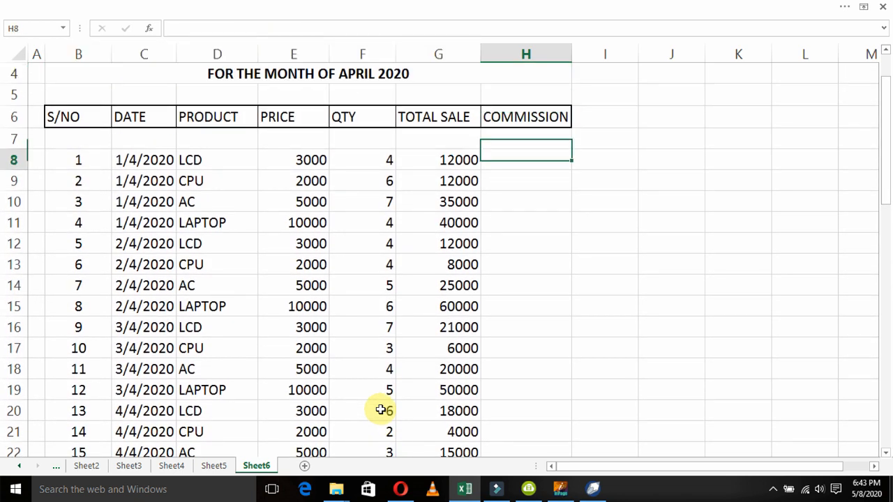
left_click(773, 490)
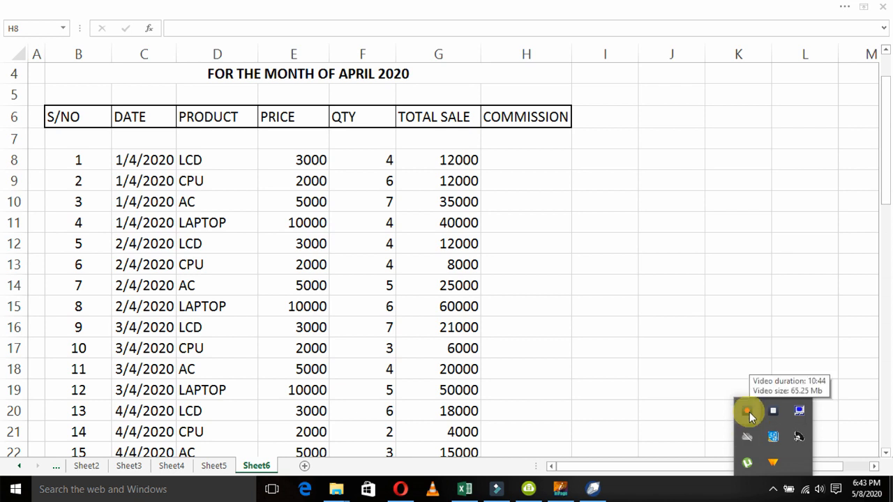
left_click(746, 412)
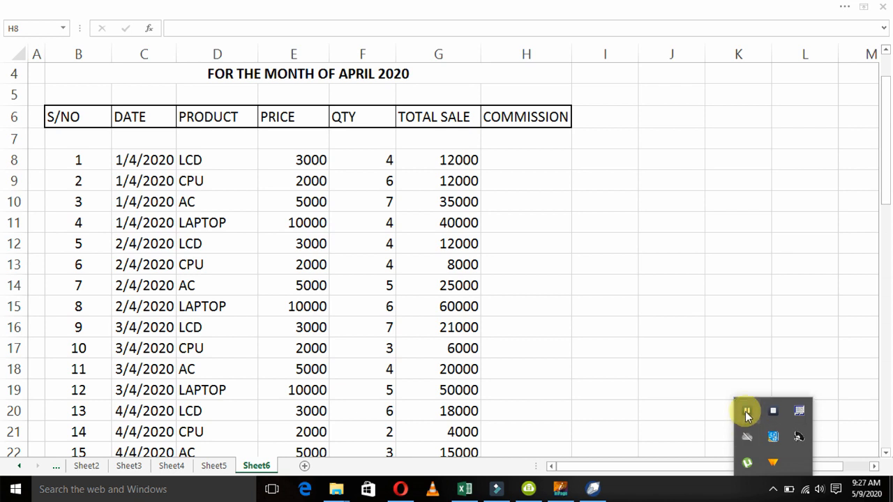
left_click(685, 356)
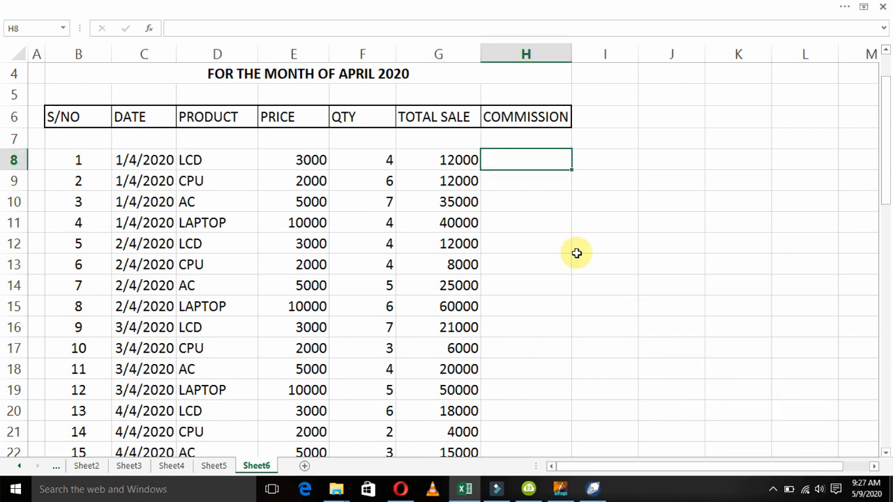
key("Right")
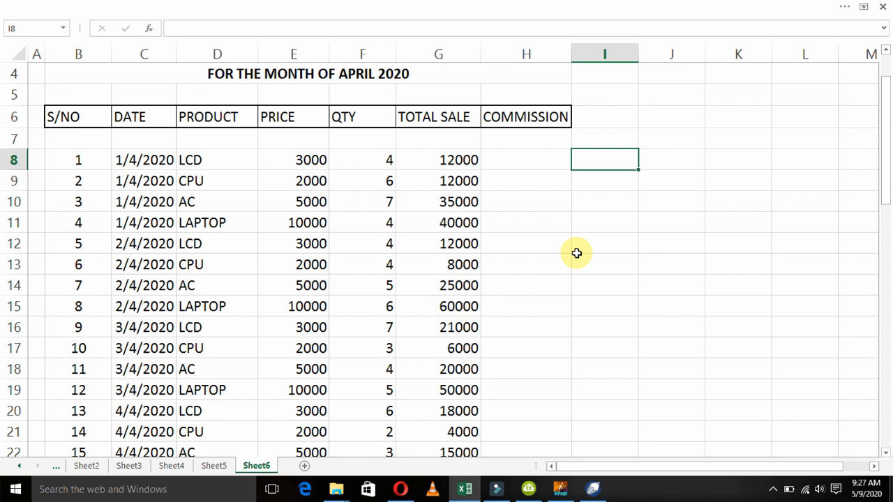
key("Up")
key("Down")
key("Right")
key("Right")
key("Left")
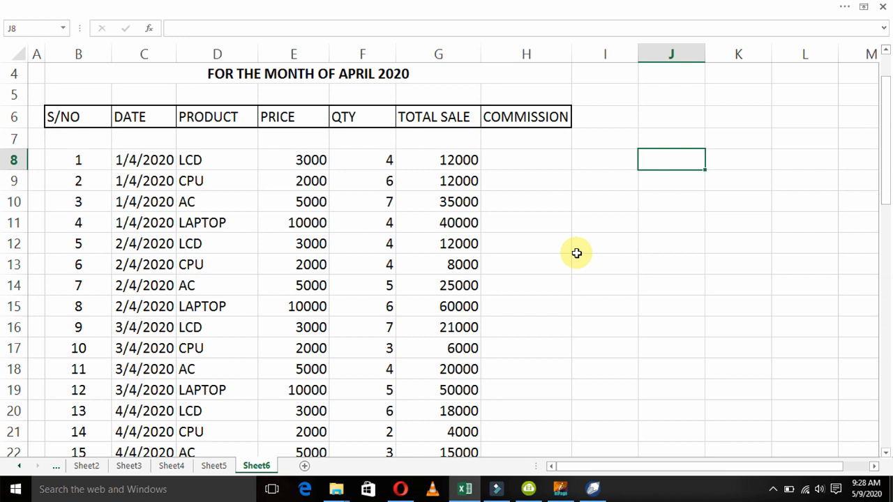
Enter the heading "condition" in J8, beside the first sales row
key("Left")
key("Right")
type("condition")
key("Return")
key("Up")
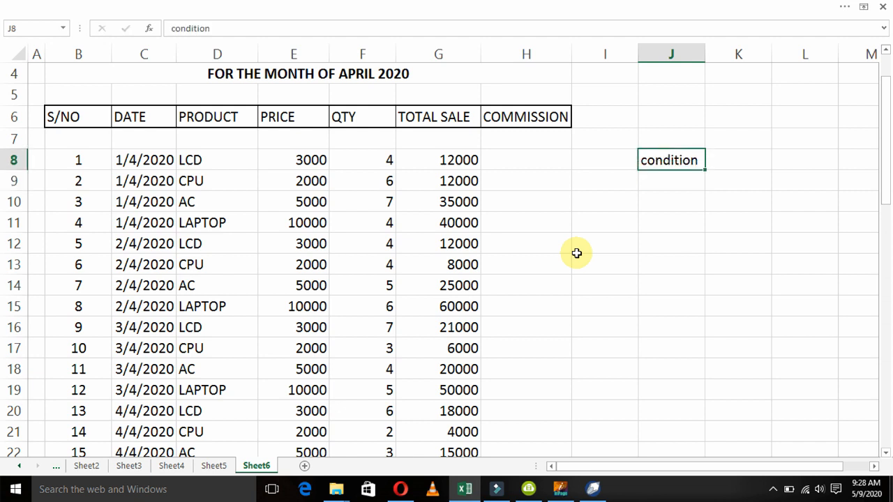
Enter the first commission condition "product = lcd" in J10, leaving one blank row under the condition heading
key("Down")
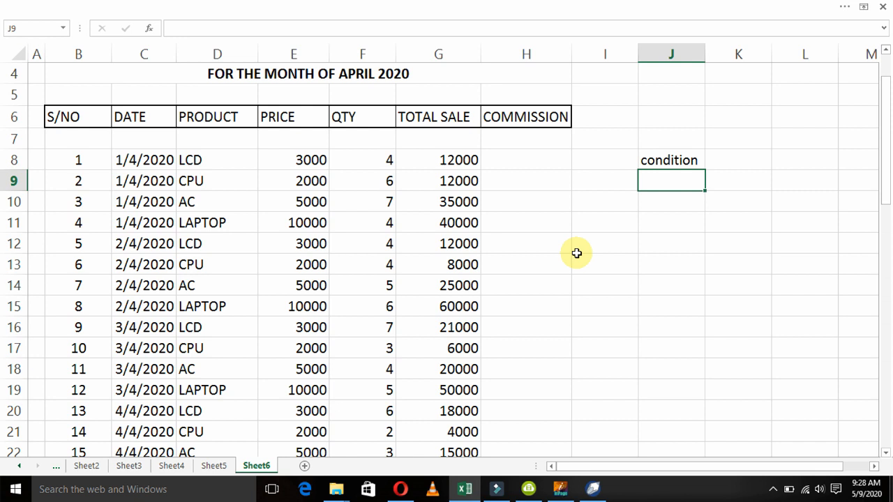
key("Down")
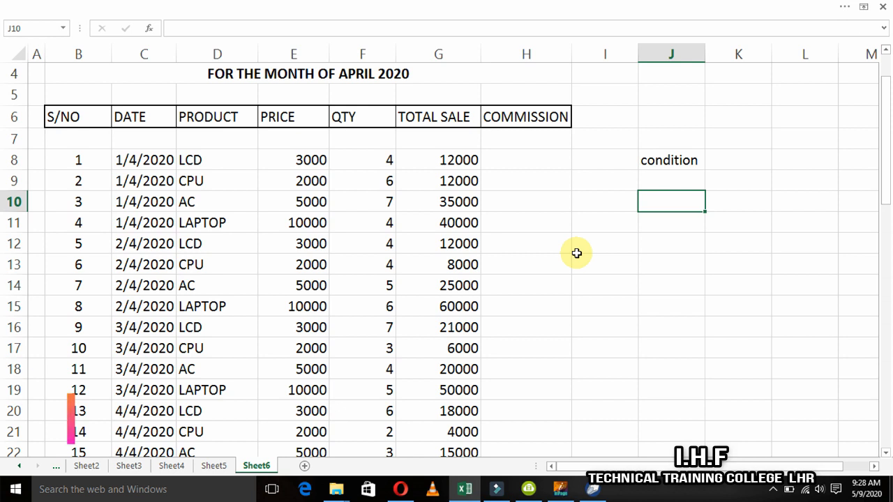
key("Up")
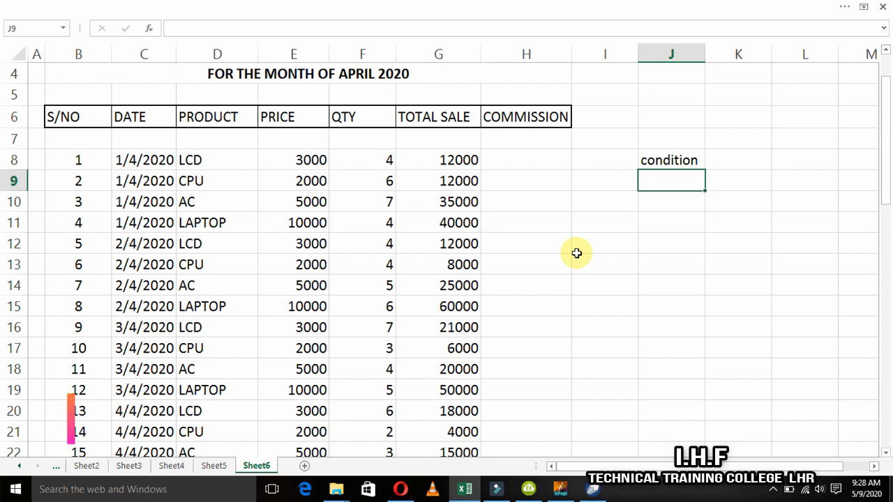
key("Down")
type("product")
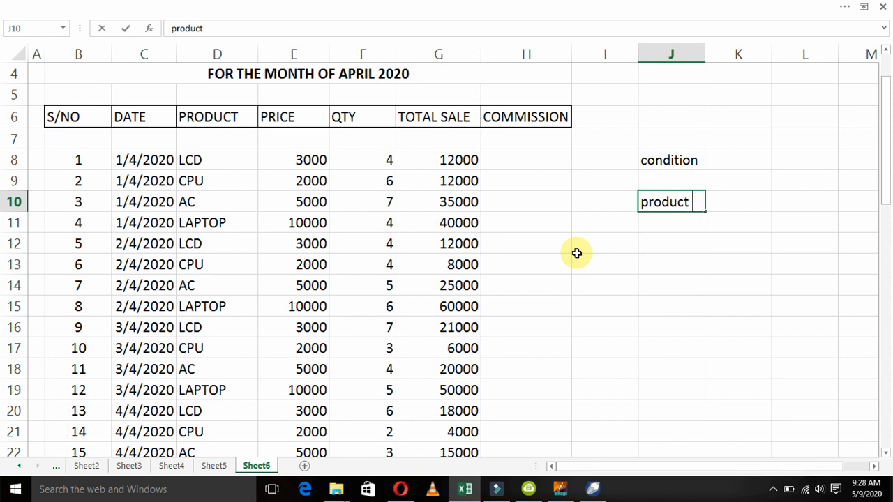
type(" = lcd")
key("ctrl+Return")
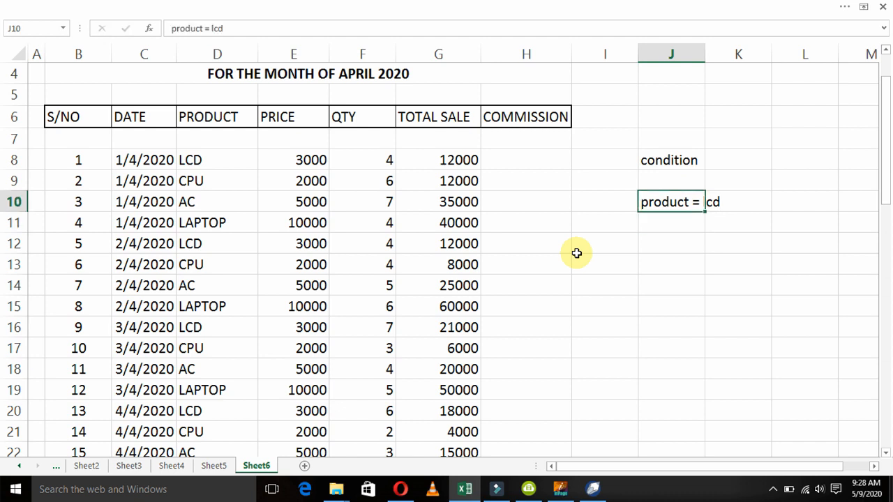
Change the product name in the J10 condition to uppercase LCD
key("F2")
key("shift+Left")
key("shift+Left")
key("shift+Left")
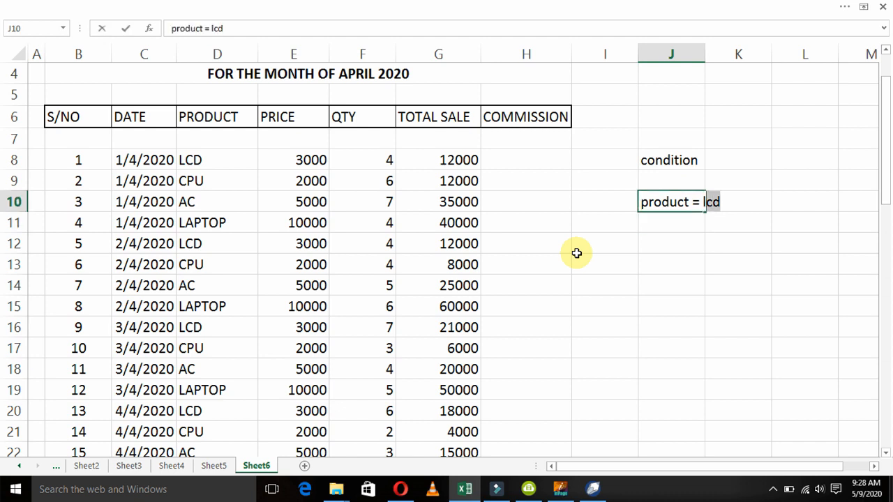
type("LCD")
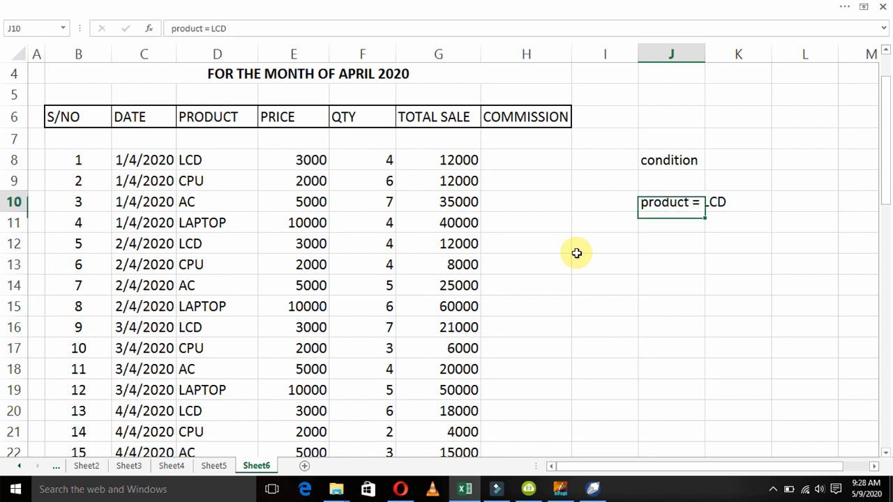
key("Tab")
Enter the commission rate text "TOTAL SALE 3%" in L10 for the LCD condition
key("Tab")
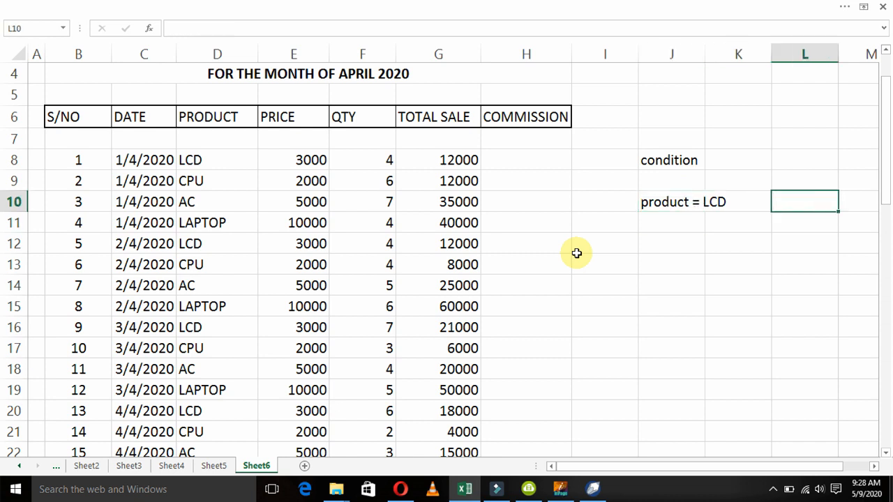
type("TOTAL ")
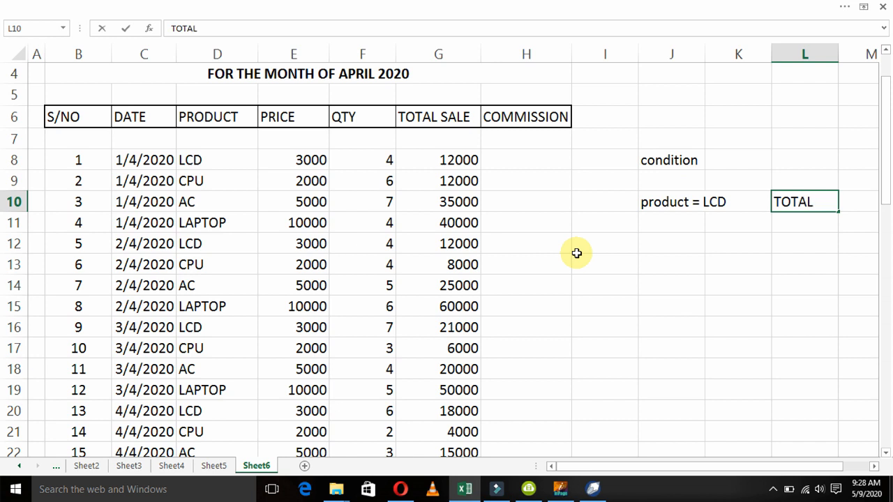
type("SALE")
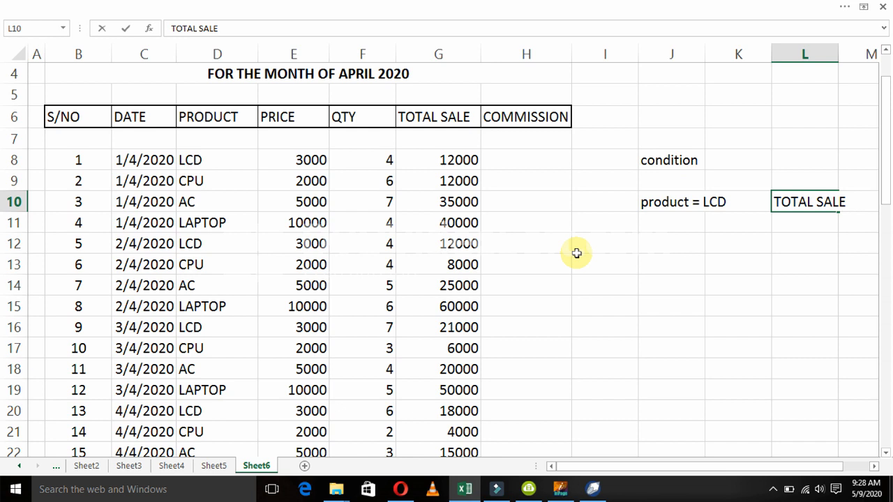
type("#")
key("BackSpace")
type("3%")
key("Return")
Copy the "product = LCD" condition down into J11, J12 and J13
key("Left")
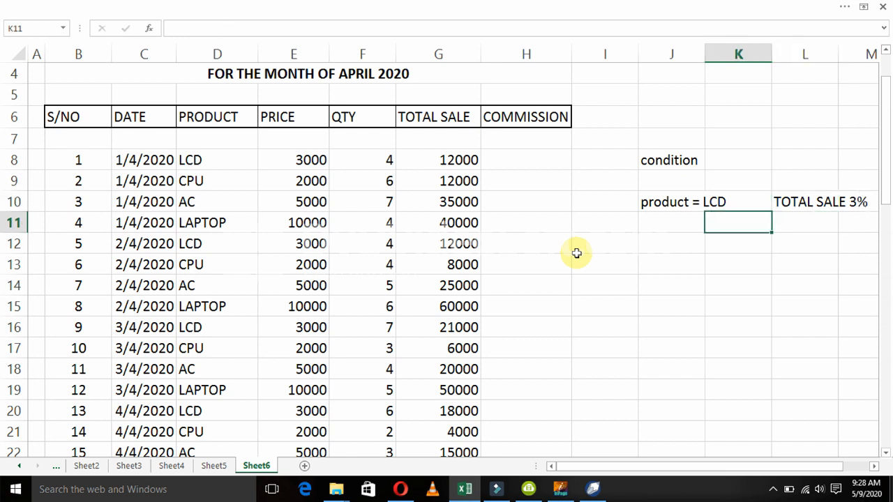
key("Left")
key("ctrl+d")
key("Down")
key("ctrl+d")
key("Down")
key("ctrl+d")
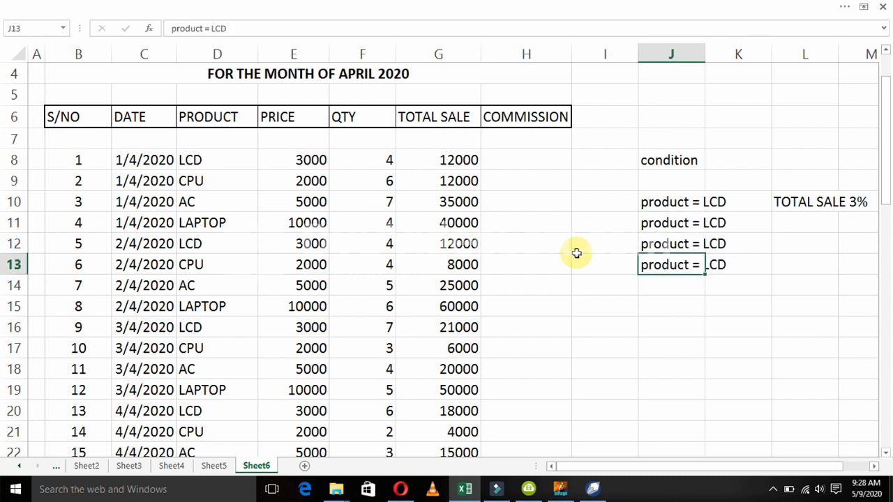
Change the product in the J11 condition to CPU
key("Up")
key("Up")
key("F2")
key("Left")
key("Left")
key("Left")
key("shift+End")
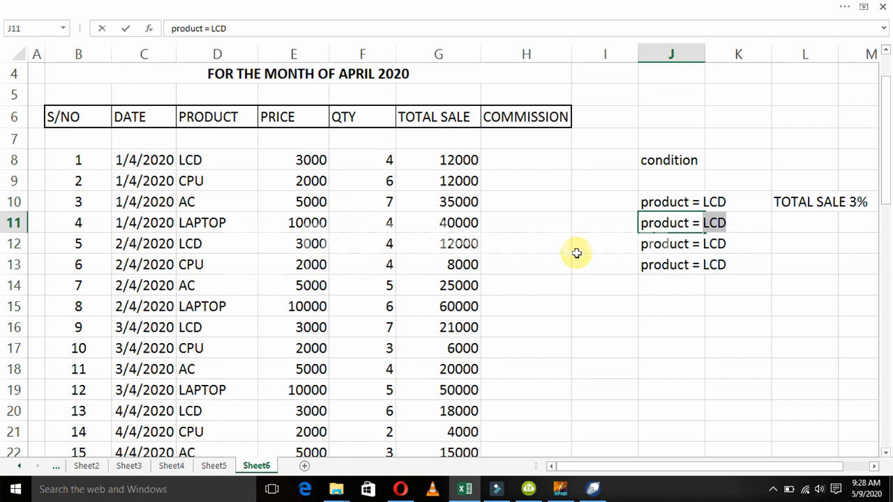
type("CPU")
key("Return")
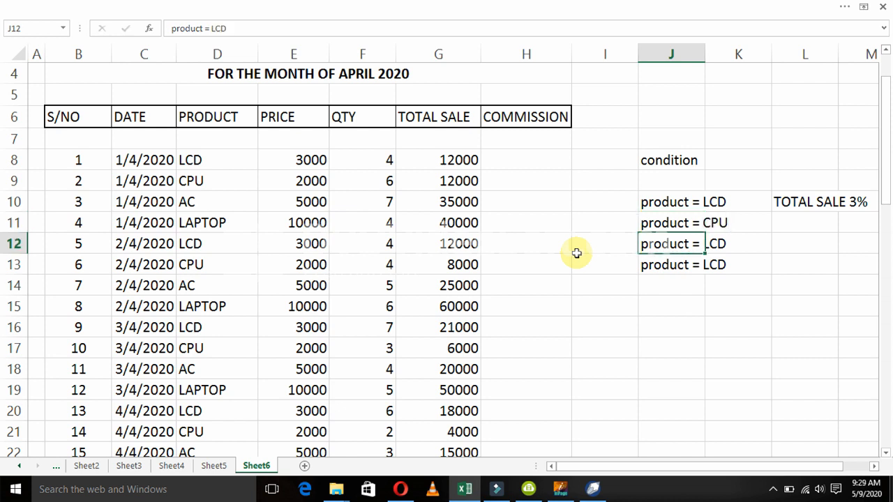
Change the product in the J12 condition to AC
key("F2")
key("Left")
key("Left")
key("Left")
key("shift+End")
type("CPU")
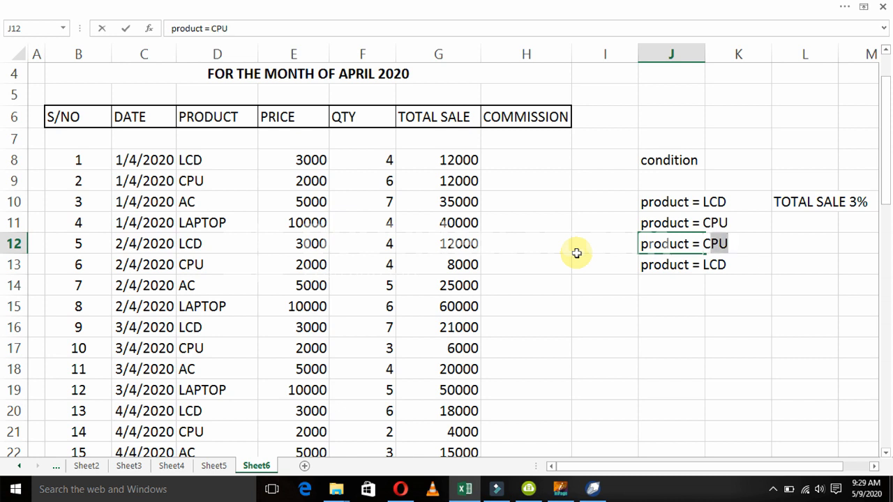
key("BackSpace")
key("BackSpace")
key("BackSpace")
type("AC")
key("Return")
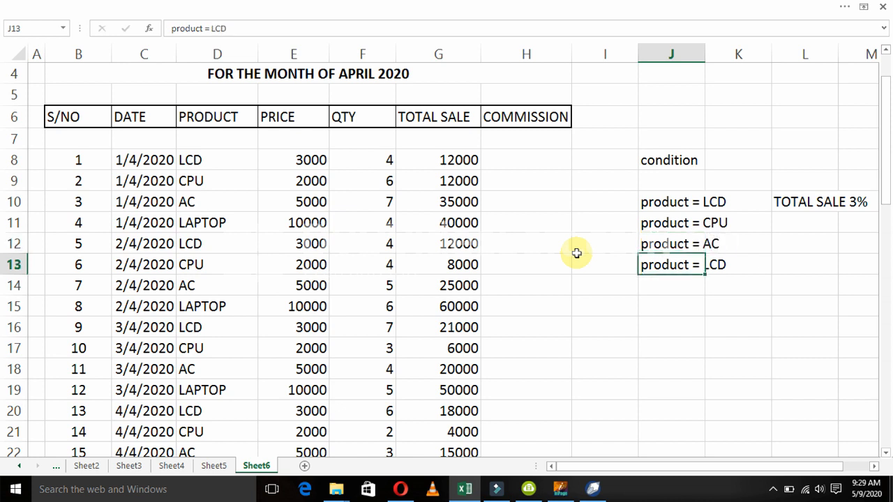
Change the product in the J13 condition to LAPTOP
key("F2")
key("Left")
key("Left")
key("Left")
key("shift+Right")
key("shift+Right")
key("shift+Right")
type("LAPTOP")
key("Return")
Copy the "TOTAL SALE 3%" text from L10 down into L11, L12 and L13
key("Up")
key("Right")
key("Up")
key("Up")
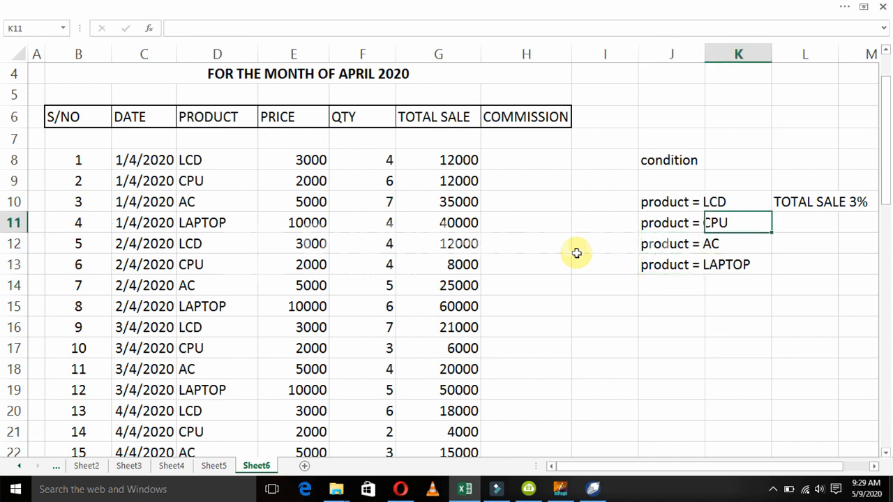
key("Right")
key("ctrl+d")
key("Down")
key("ctrl+d")
key("Down")
key("ctrl+d")
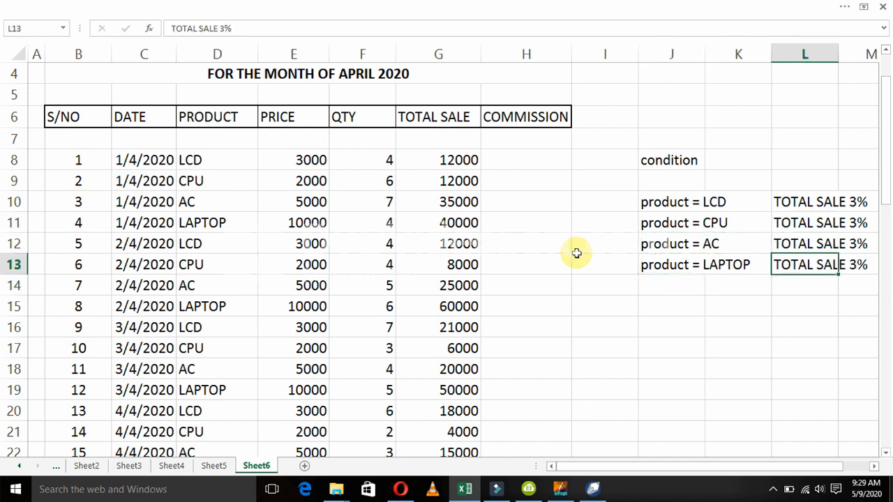
Change the CPU commission rate in L11 to 2%
key("Up")
key("Up")
key("F2")
key("Left")
key("Left")
key("shift+Right")
type("2")
key("Return")
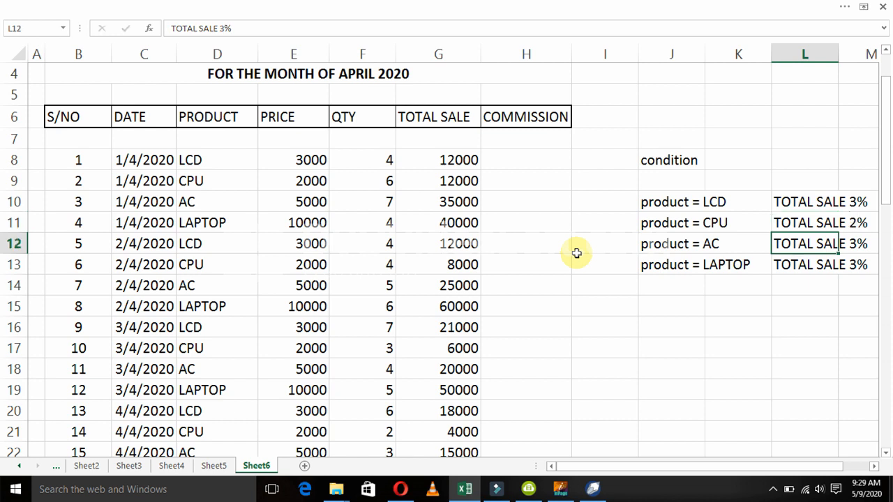
Change the AC commission rate in L12 to 1%
key("F2")
key("Left")
key("Left")
key("shift+Right")
type("1")
key("Return")
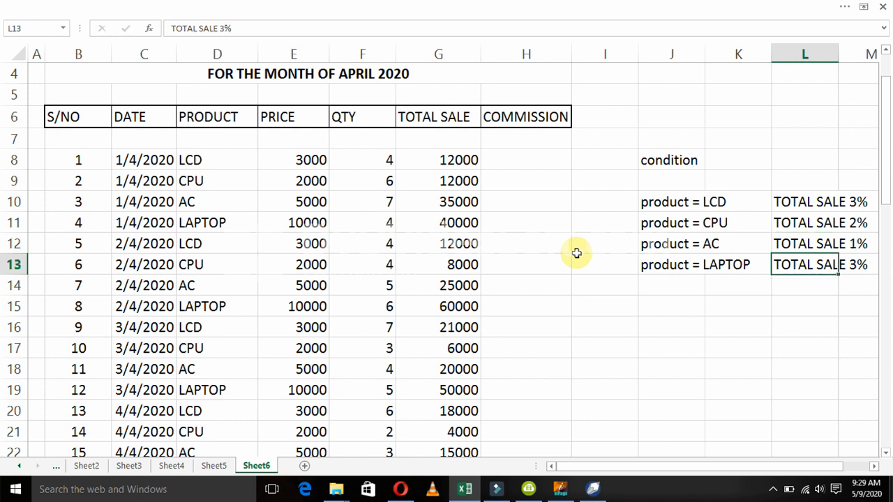
Change the LAPTOP commission rate in L13 to 2%
key("F2")
key("Left")
key("Left")
key("shift+Right")
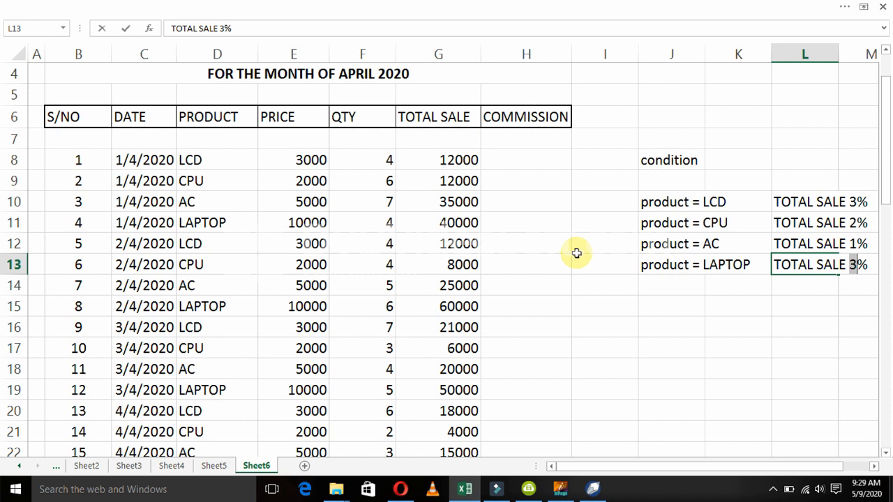
type("2")
key("Return")
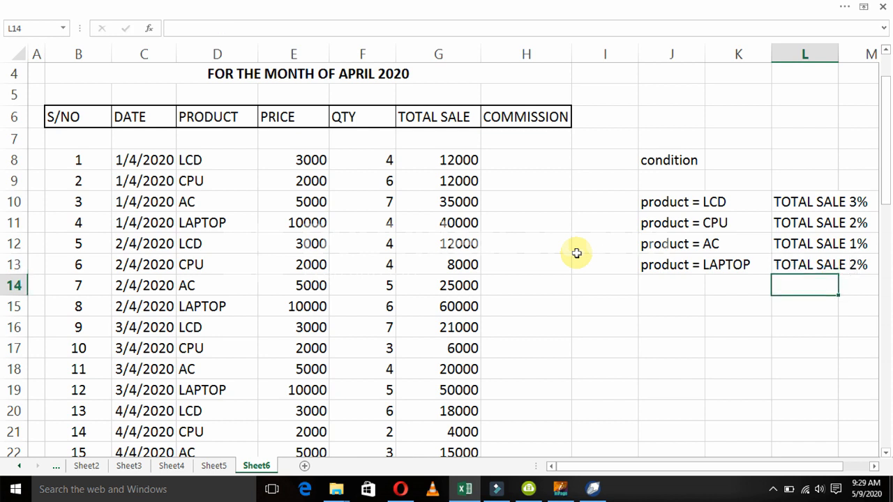
Enter the heading COMISSION in L8 above the commission rates
key("Up")
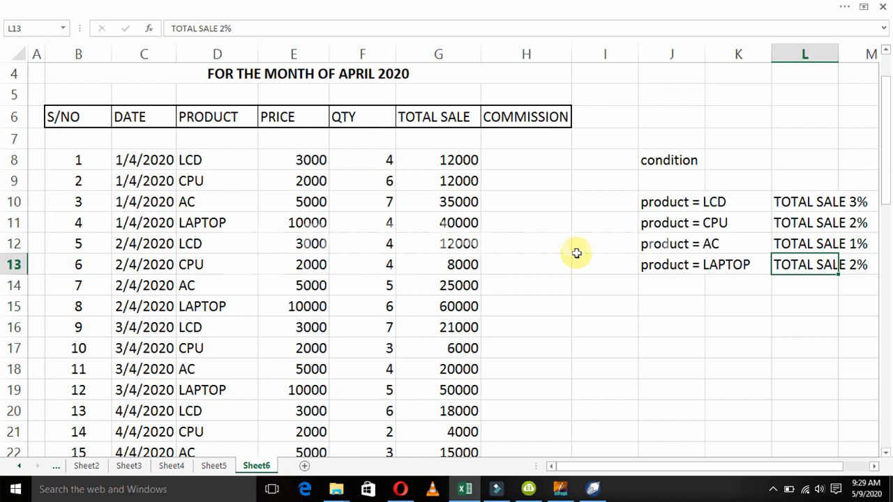
key("Up")
key("Up")
key("Up")
key("Up")
key("Up")
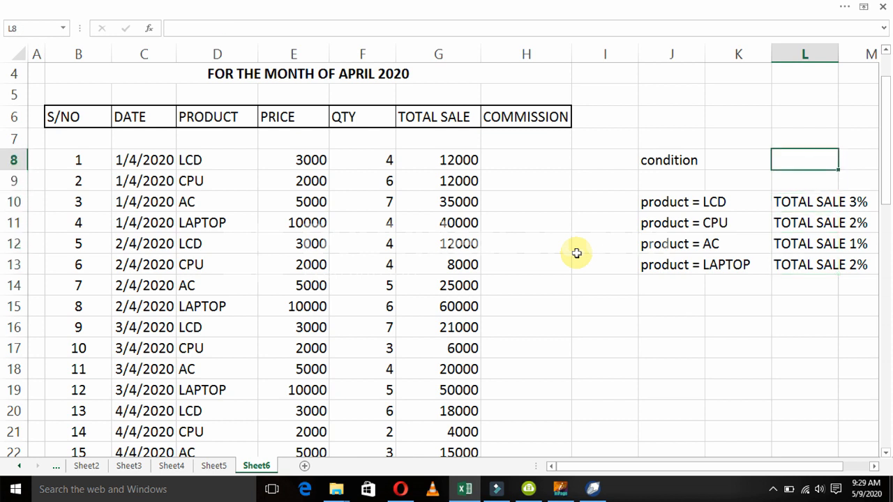
type("COMISSION")
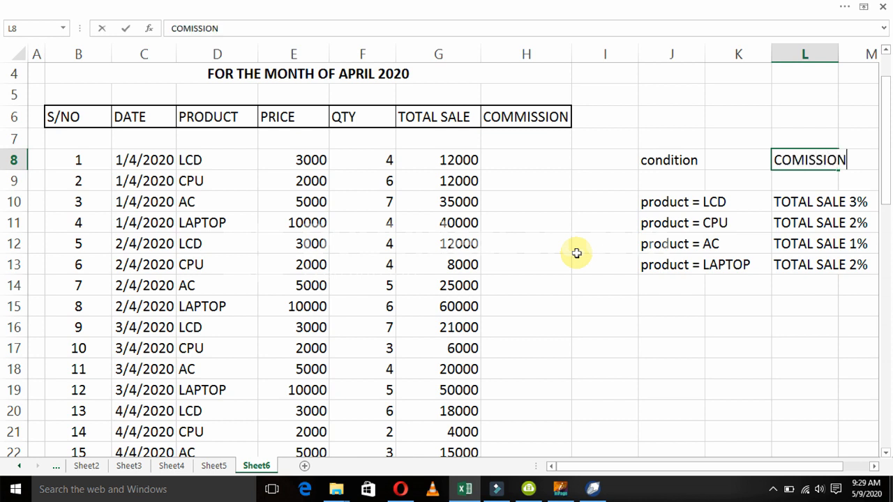
key("Return")
Start an IF formula in H8, the first COMMISSION cell, with the logical test D8="LCD"
key("Left")
key("Left")
key("Left")
key("Left")
key("Up")
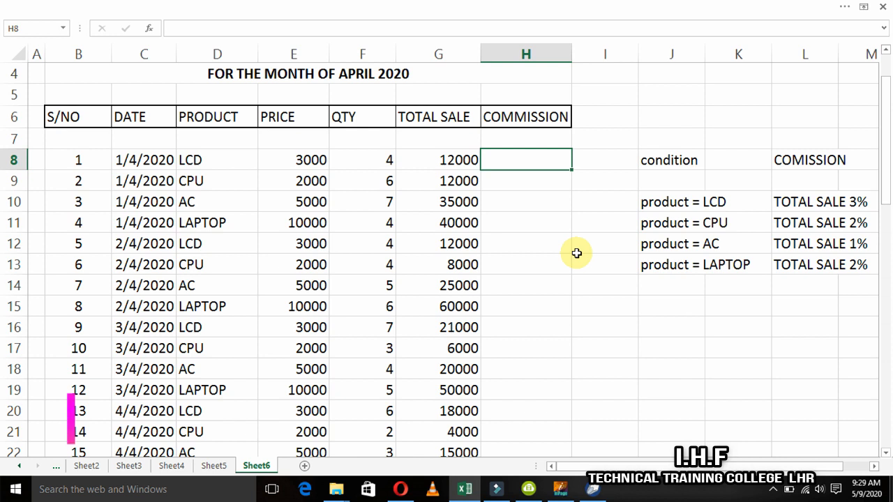
type("=")
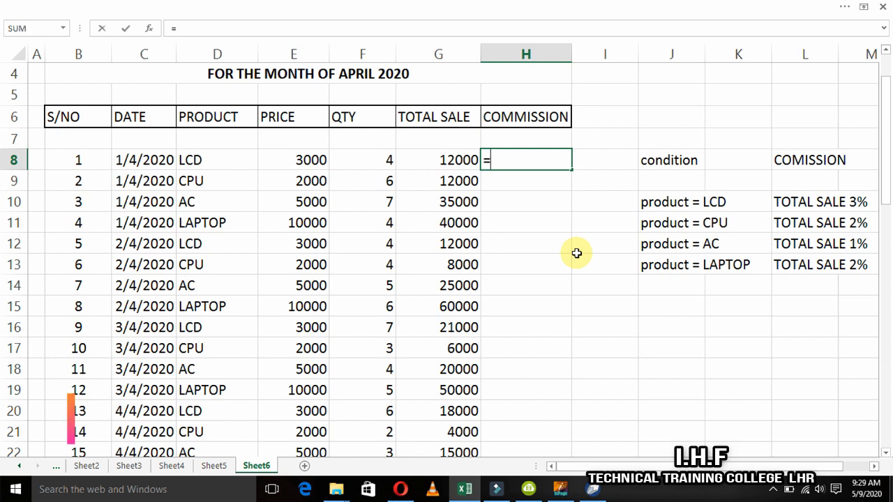
type("if")
key("Tab")
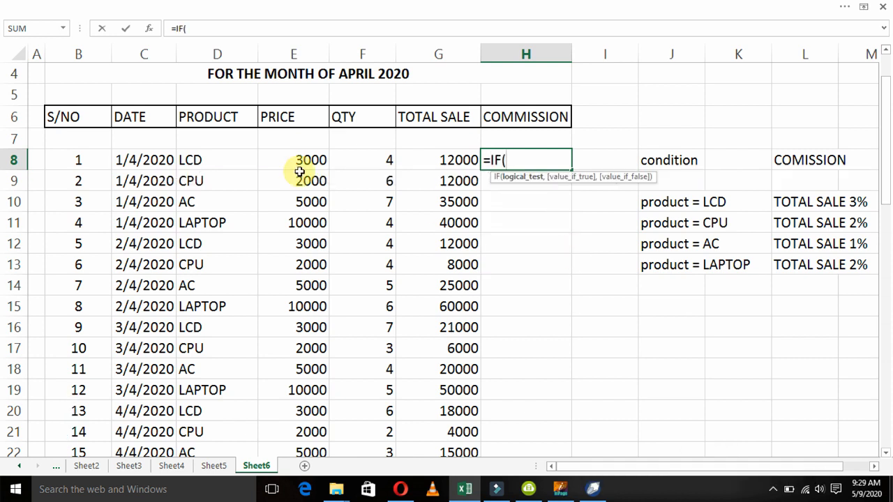
left_click(231, 160)
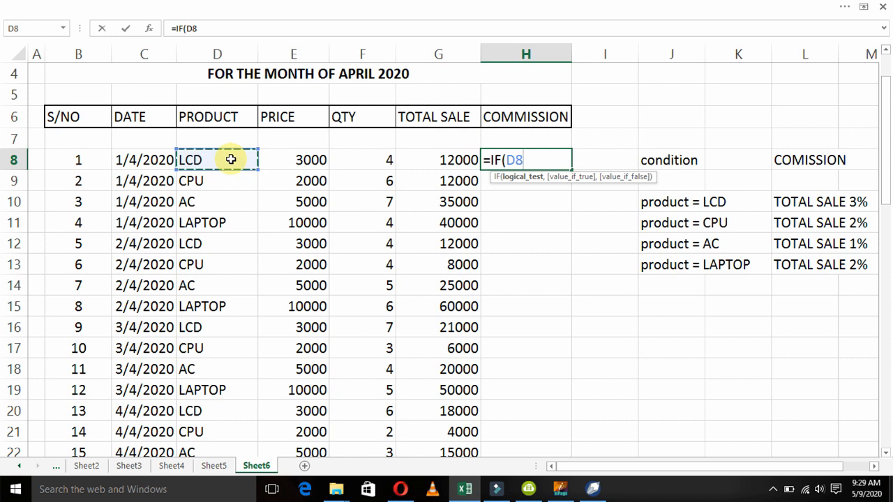
type("=")
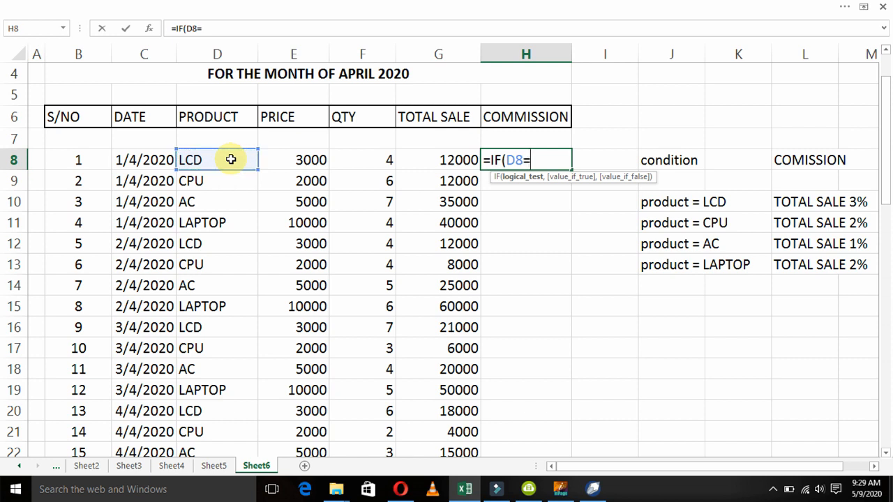
type("\"LCD\"")
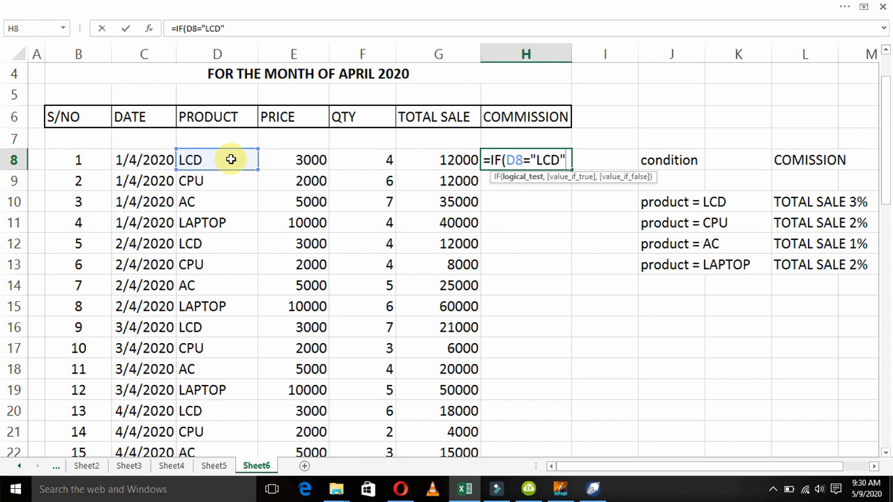
Add (G8/100*3) as the value if true in the H8 IF formula for LCD
type(",(")
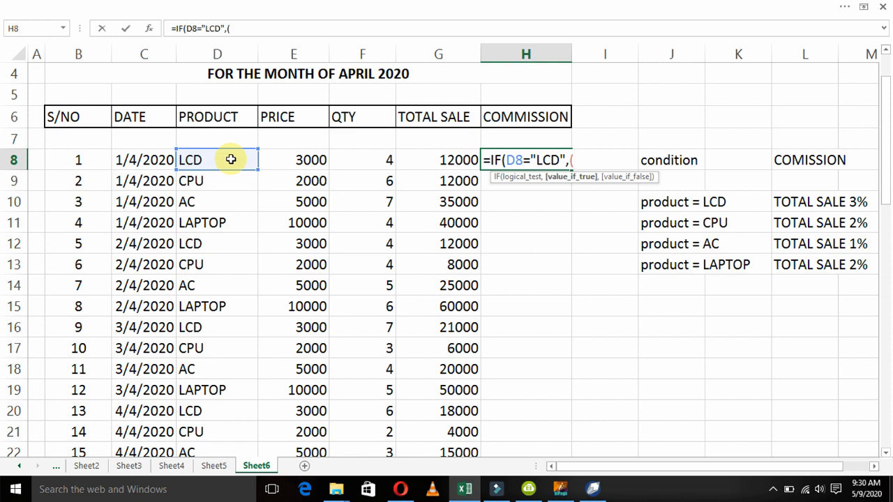
left_click(438, 160)
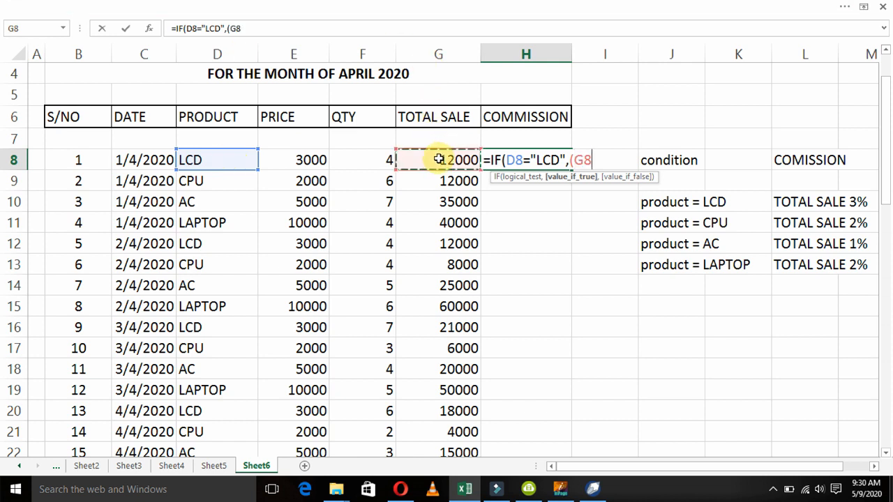
type("/100*")
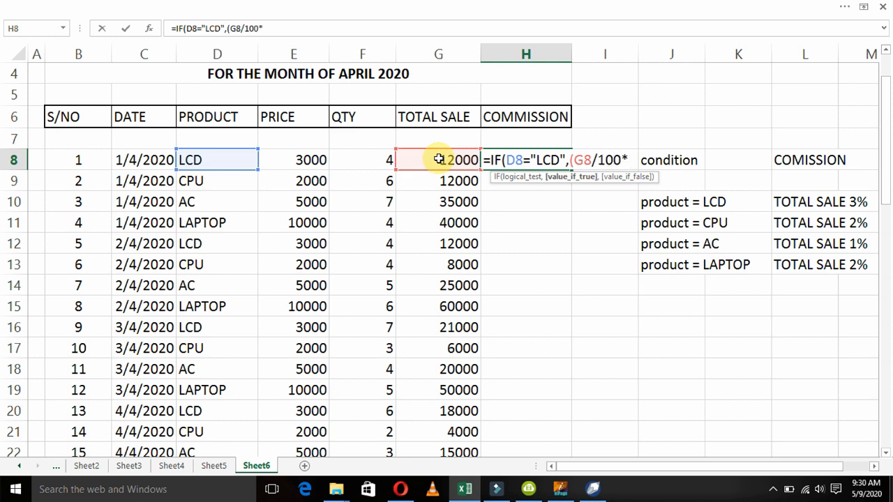
type("3)")
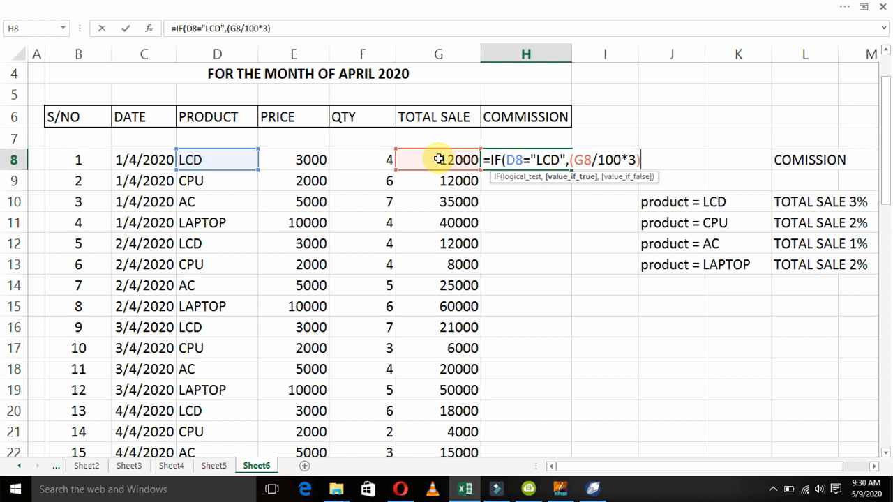
Reopen the H8 formula without its final closing parenthesis and copy its IF(D8="LCD",(G8/100*3) part
key("Return")
key("Return")
key("Up")
key("F2")
key("BackSpace")
key("shift+Left")
key("shift+Left")
key("shift+Left")
key("shift+Left")
key("shift+Left")
key("shift+Left")
key("shift+Left")
key("shift+Left")
key("shift+Left")
key("shift+Left")
key("shift+Left")
key("shift+Left")
key("shift+Left")
key("shift+Left")
key("shift+Left")
key("shift+Left")
key("shift+Left")
key("ctrl+c")
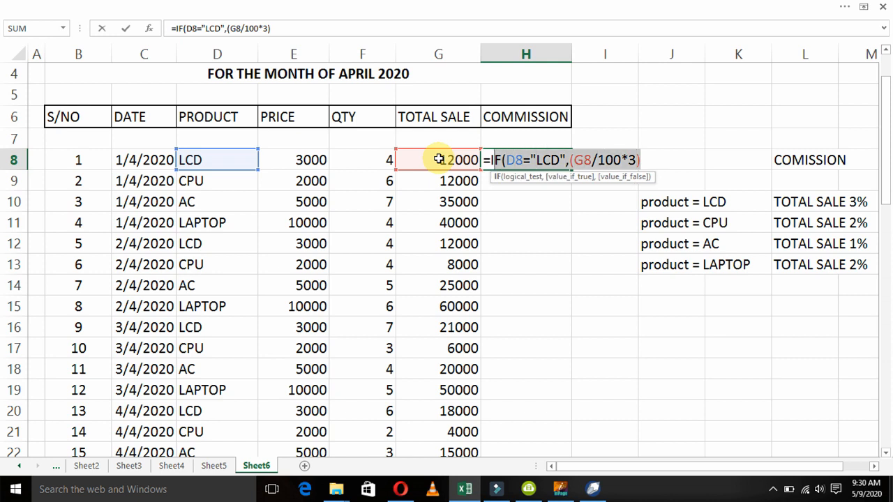
Append a comma and the copied IF part to the end of the H8 formula as its value if false
key("Left")
key("Right")
key("Right")
key("Right")
key("Right")
key("Right")
key("Right")
key("Right")
key("Right")
key("Right")
key("Right")
key("Right")
key("Right")
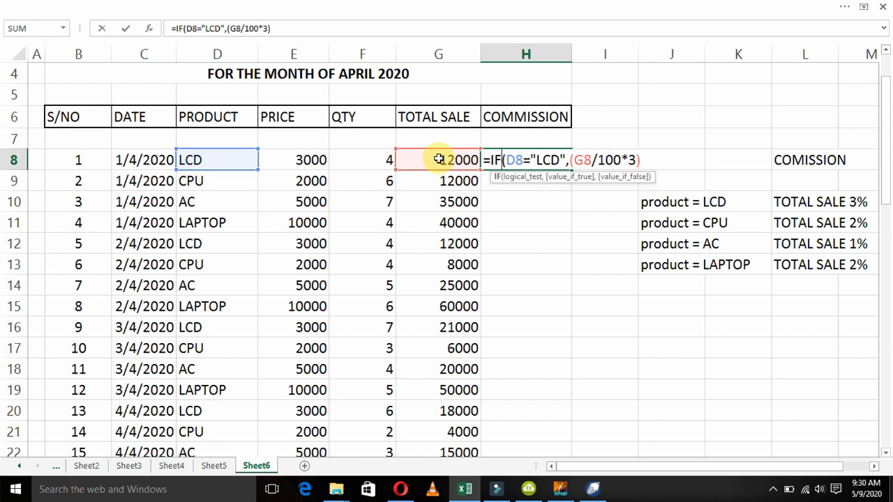
key("Right")
key("Right")
key("Right")
key("Right")
key("Right")
key("Right")
key("Right")
key("Right")
key("Right")
key("Right")
type(",")
key("ctrl+v")
Change the product in the second IF test of the H8 formula to "CPU"
key("Left")
key("Left")
key("Left")
key("Left")
key("Left")
key("Left")
key("Left")
key("Left")
key("Left")
key("Left")
key("Left")
key("Left")
key("Left")
key("Left")
key("Left")
key("Left")
key("Left")
key("Left")
key("Left")
key("Left")
key("Right")
key("Right")
key("Right")
key("Right")
key("Right")
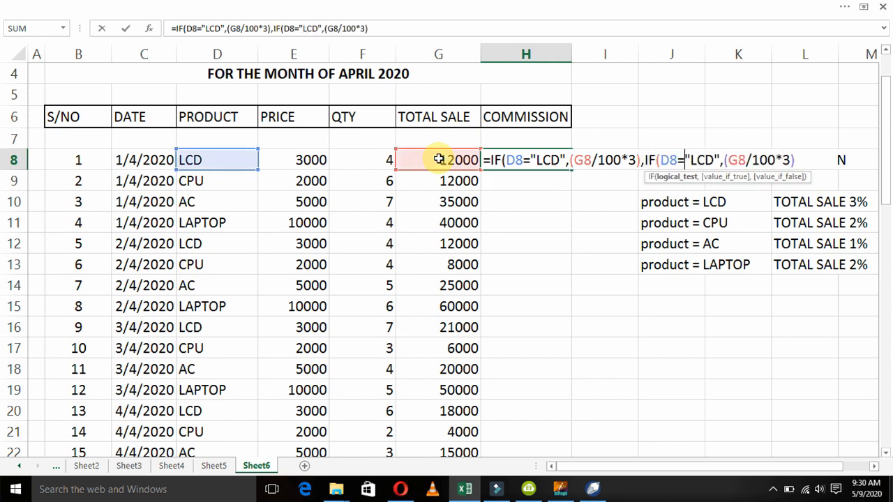
key("Right")
key("Delete")
key("Right")
key("Delete")
type("PU")
Set the CPU commission calculation in the second IF to (G8/100*2), followed by a comma
key("Right")
key("Right")
key("Right")
key("Right")
key("Right")
key("Right")
key("Right")
key("Right")
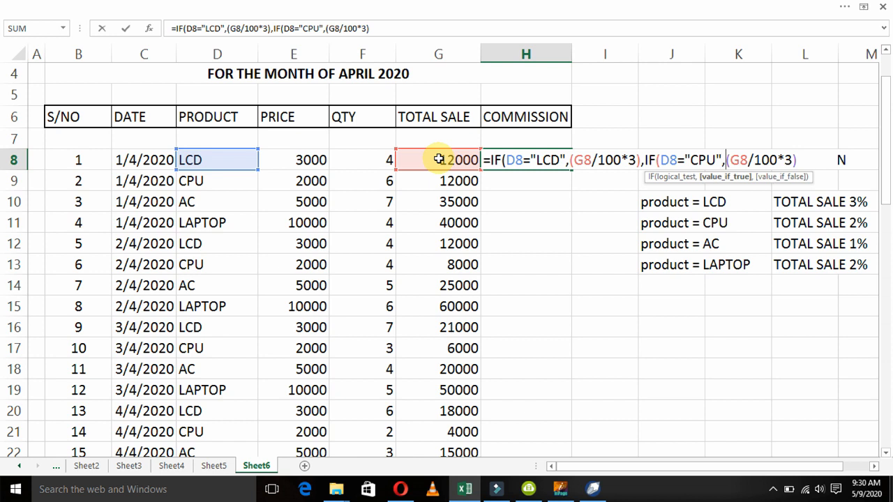
key("Right")
key("shift+Right")
type("2),")
Paste the copied IF part as a third nested IF in H8 and change its product to "AC"
key("ctrl+v")
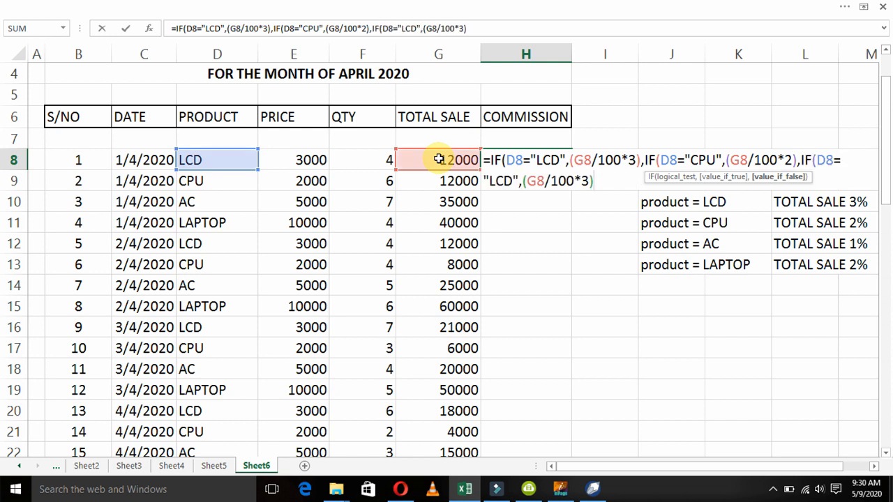
key("Left")
key("Left")
key("Left")
key("Left")
key("Left")
key("Left")
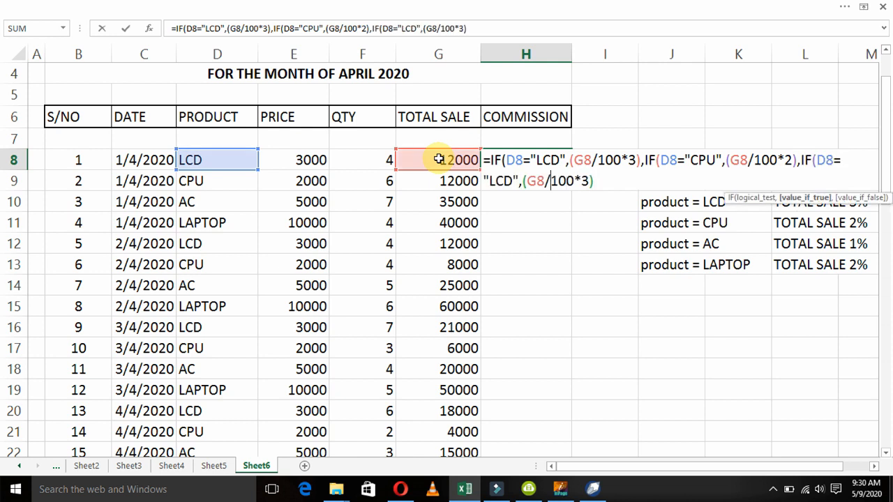
key("Left")
key("Left")
key("Left")
key("Left")
key("Left")
key("shift+Left")
key("shift+Left")
key("shift+Left")
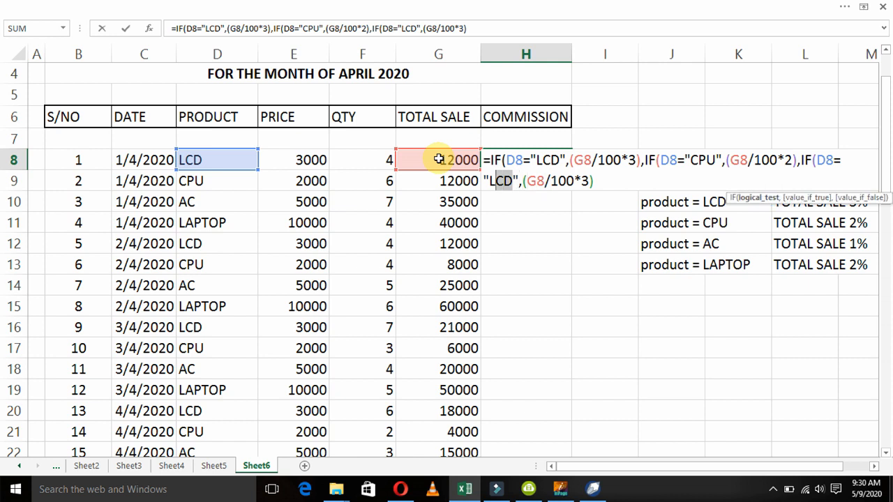
type("ACX")
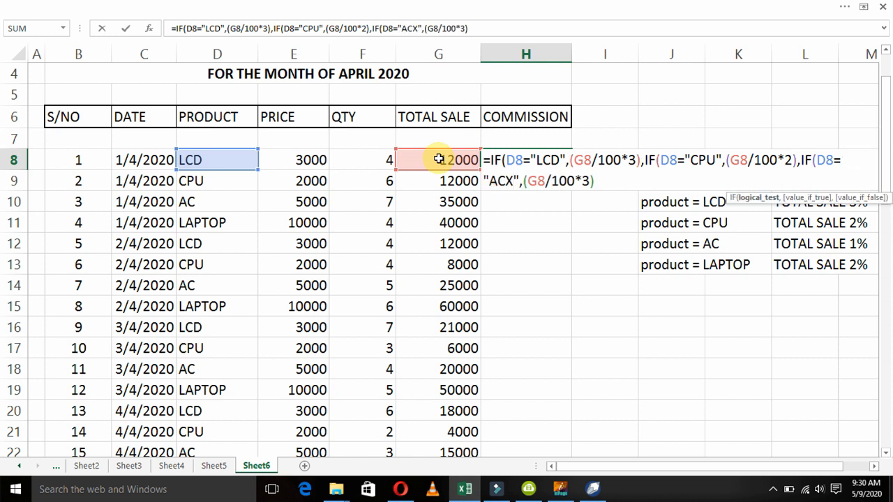
key("BackSpace")
Set the AC commission calculation in the third IF to (G8/100*1)
key("Right")
key("Right")
key("Right")
key("Right")
key("Right")
key("Right")
key("Right")
key("Right")
key("Right")
key("Right")
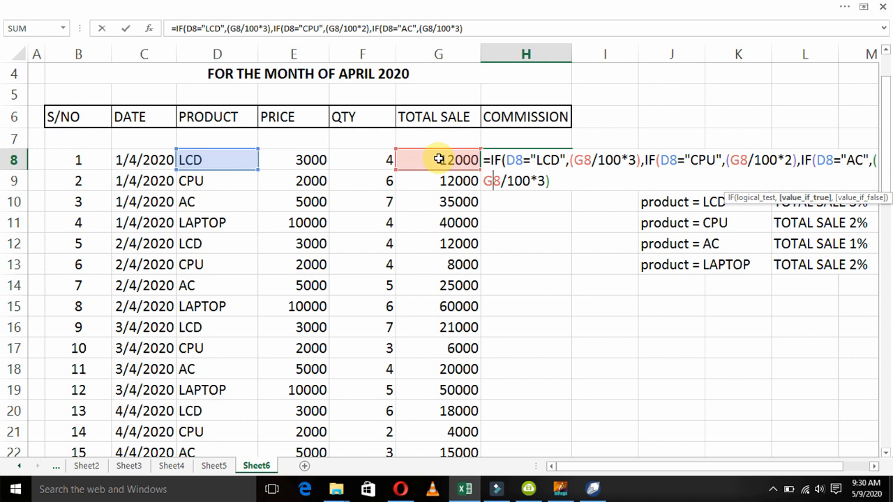
key("shift+Right")
type("1")
Append a comma and a fourth copy of the IF part to the H8 formula, testing for the product "LAPTOP"
key("Right")
type(",IF(D8=\"LCD\",(G8/100*3)")
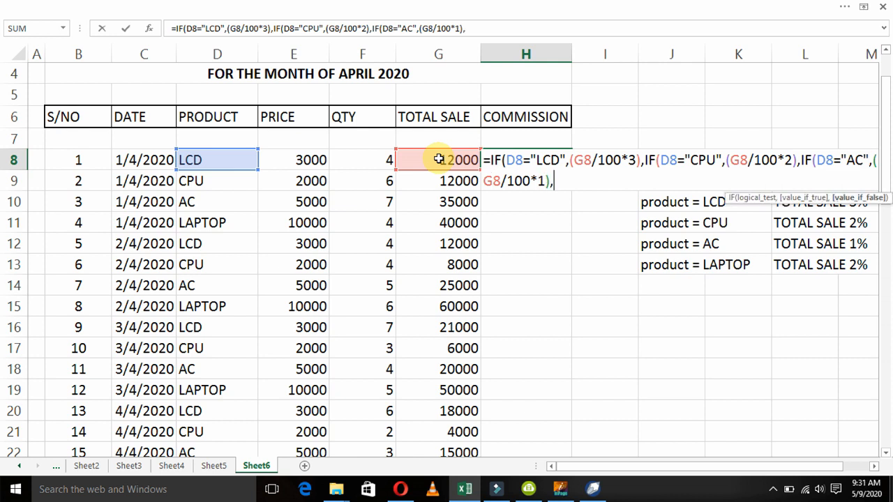
key("Left")
key("Left")
key("Left")
key("Left")
key("Left")
key("Left")
key("Left")
key("Left")
key("Left")
key("Left")
key("Left")
key("Left")
key("Left")
key("Left")
key("Left")
key("Left")
key("Left")
key("Right")
key("Right")
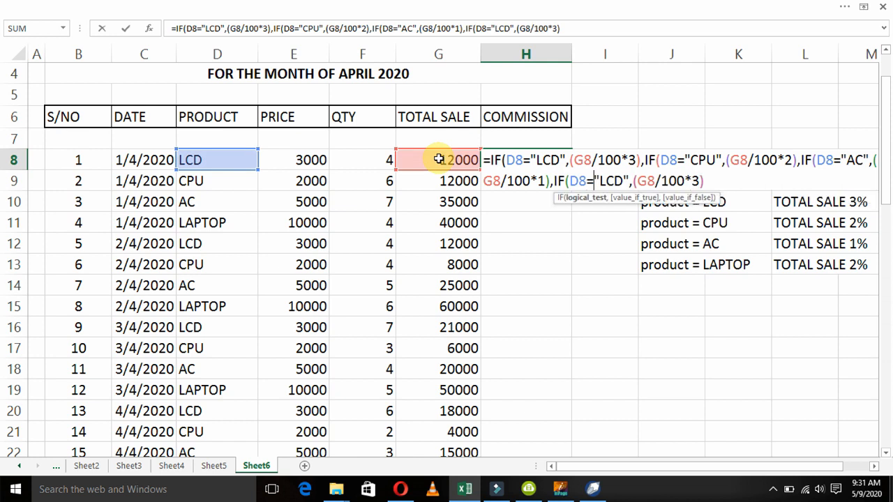
key("shift+Right")
key("shift+Right")
key("shift+Right")
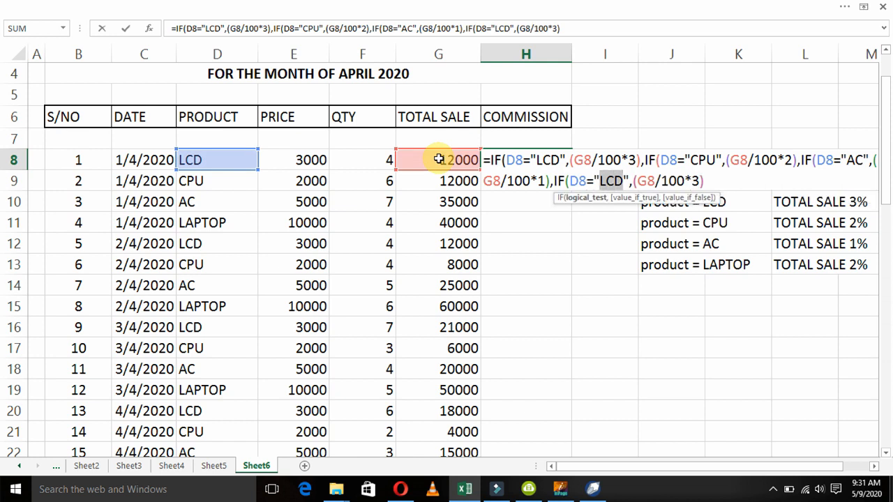
type("LAPTOP")
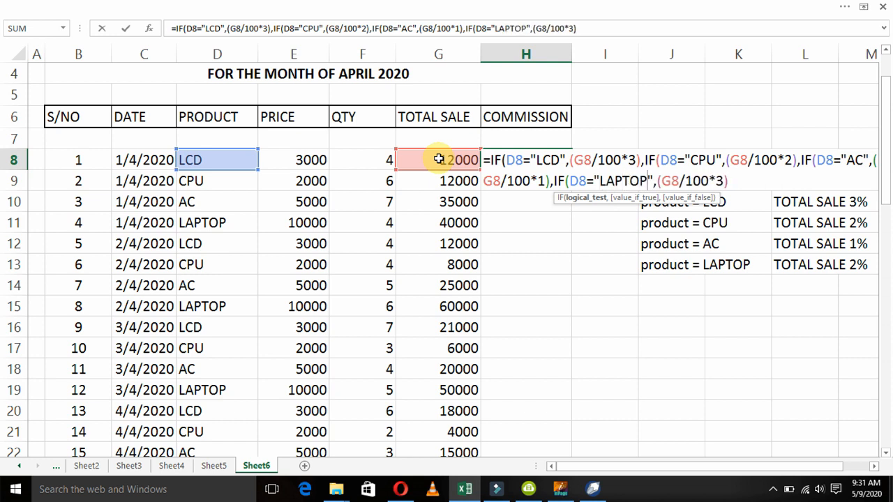
Set the LAPTOP commission calculation in the fourth IF to (G8/100*2) and close all nested parentheses to complete the H8 formula
key("Right")
key("Right")
key("Right")
key("Right")
key("Right")
key("Right")
key("Right")
key("Right")
key("Right")
key("Right")
key("Right")
key("shift+Left")
type("2)))")
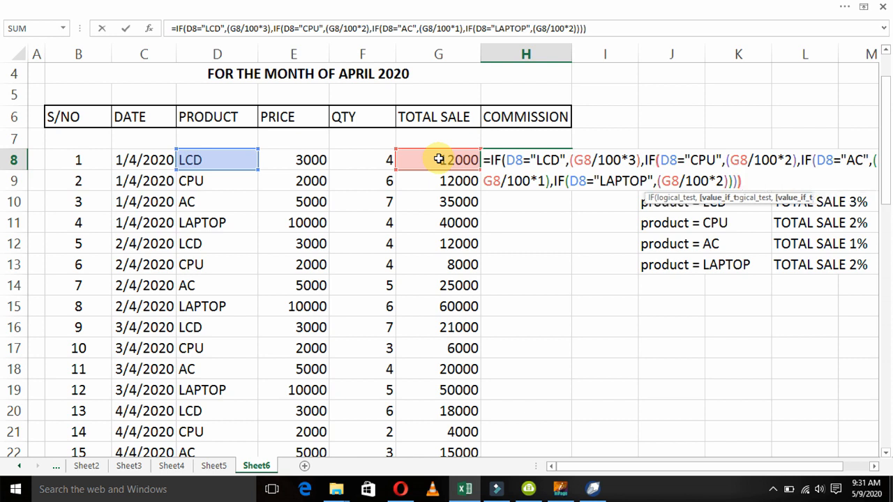
type(")")
key("Return")
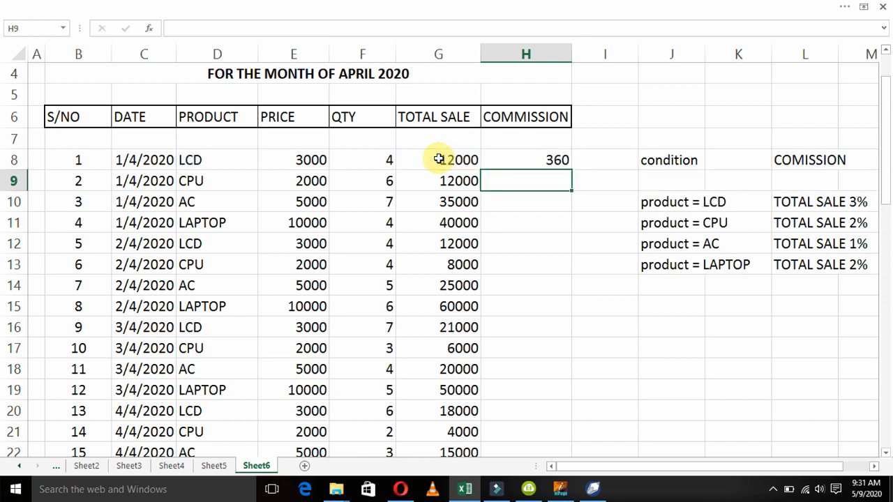
Review the nested IF formula in H8, checking its product conditions and commission calculations
key("Up")
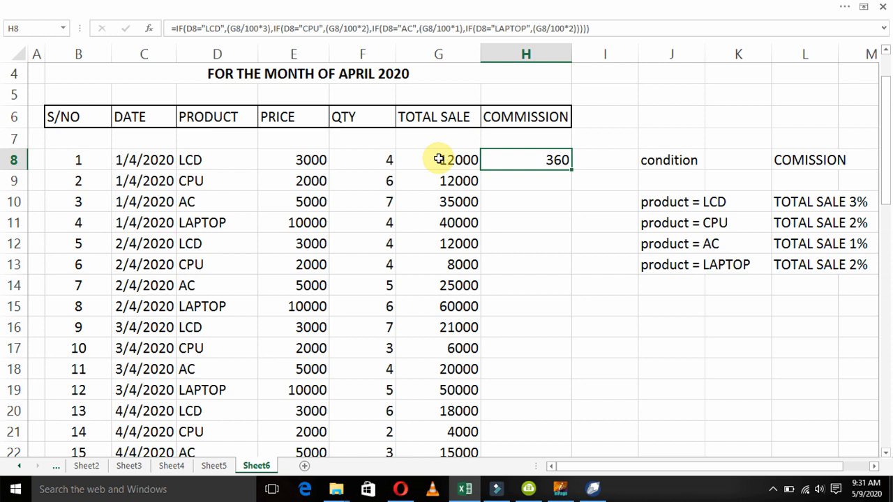
key("F2")
key("Left")
key("Left")
key("Left")
key("Left")
key("Left")
key("Left")
key("Left")
key("Left")
key("Left")
key("Left")
key("Left")
key("Left")
key("Left")
key("Left")
key("Left")
key("Left")
key("Left")
key("Left")
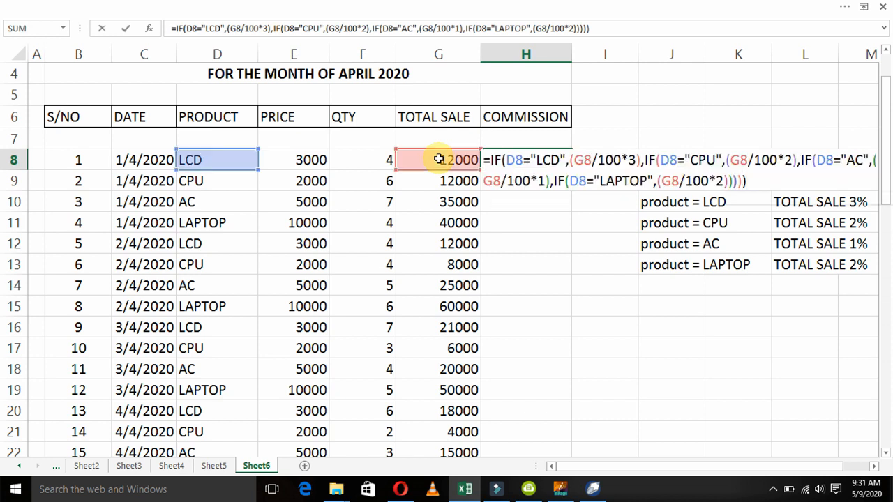
key("Up")
key("Left")
key("Left")
key("Left")
key("Left")
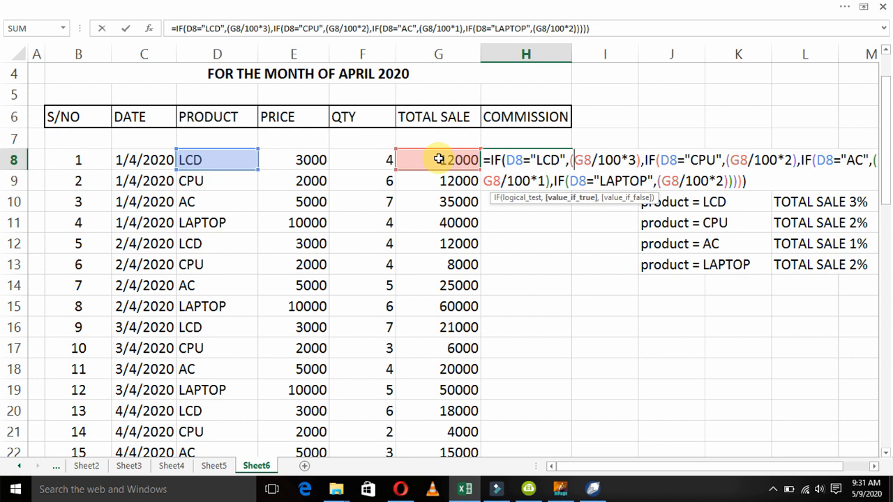
key("Return")
Copy the commission formula from H8 into H9:H47 for the remaining sales rows
key("Up")
key("ctrl+c")
key("Down")
key("shift+Down")
key("shift+Down")
key("shift+Down")
key("shift+Down")
key("shift+Down")
key("shift+Down")
key("shift+Down")
key("shift+Down")
key("shift+Down")
key("shift+Down")
key("shift+Down")
key("shift+Down")
key("shift+Down")
key("shift+Down")
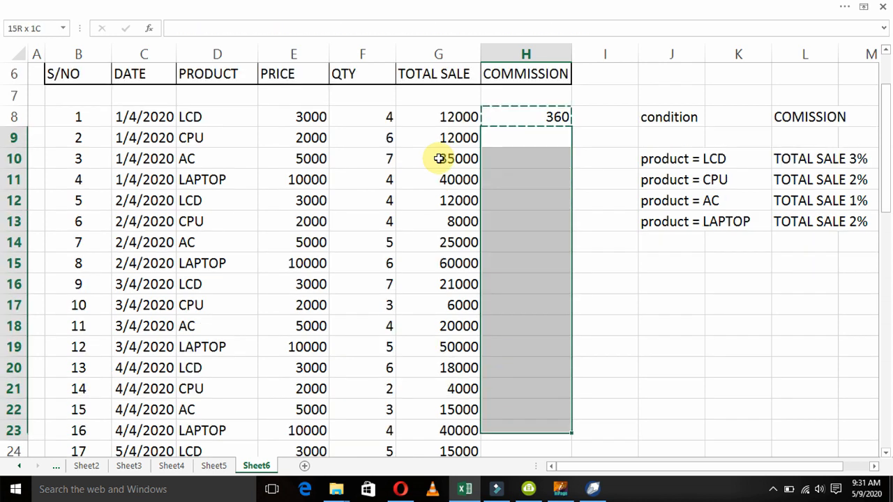
key("shift+Down")
key("shift+Down")
key("shift+Down")
key("shift+Down")
key("shift+Down")
key("shift+Down")
key("shift+Down")
key("shift+Down")
key("shift+Down")
key("shift+Down")
key("shift+Down")
key("shift+Down")
key("shift+Down")
key("shift+Down")
key("shift+Down")
key("shift+Down")
key("shift+Down")
key("shift+Down")
key("shift+Down")
key("shift+Down")
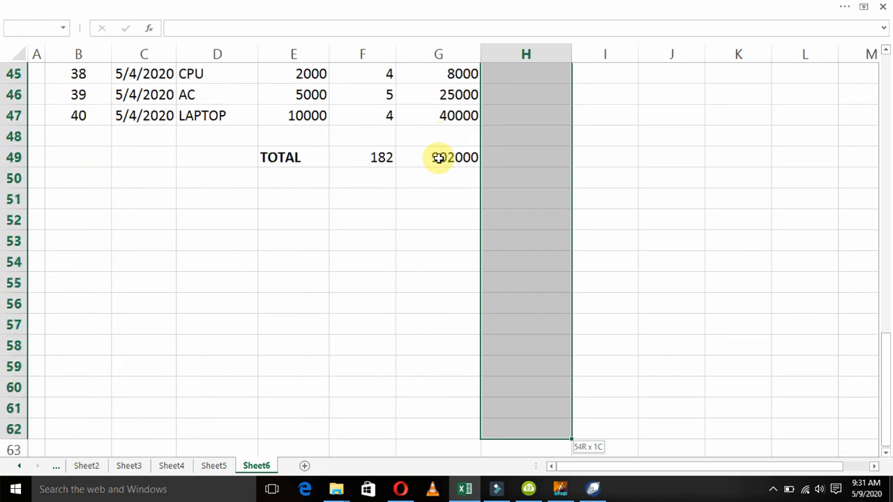
key("shift+Up")
key("shift+Up")
key("shift+Up")
key("shift+Up")
key("shift+Up")
key("shift+Up")
key("shift+Up")
key("shift+Up")
key("shift+Up")
key("shift+Up")
key("shift+Up")
key("shift+Up")
key("shift+Up")
key("shift+Up")
key("shift+Up")
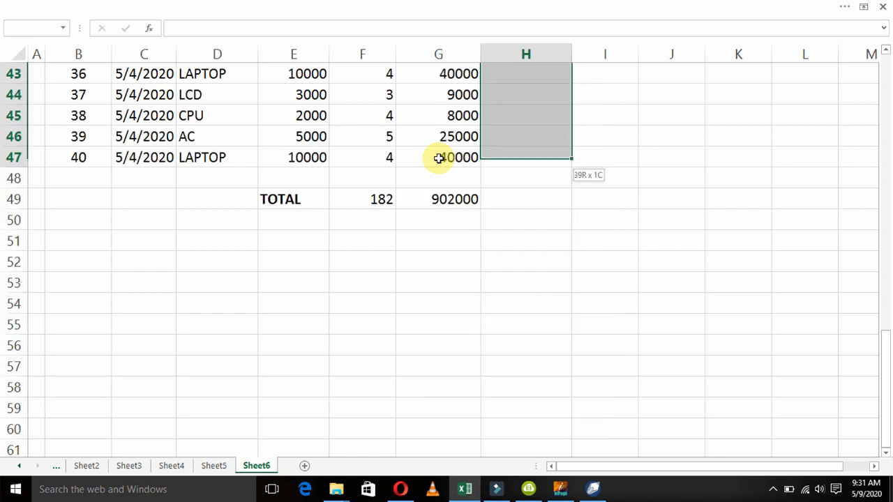
key("ctrl+v")
Copy the total formula from G49 into H49 so it sums the commissions in H8:H47
key("ctrl+Down")
key("Down")
key("Down")
key("Down")
key("Down")
key("Down")
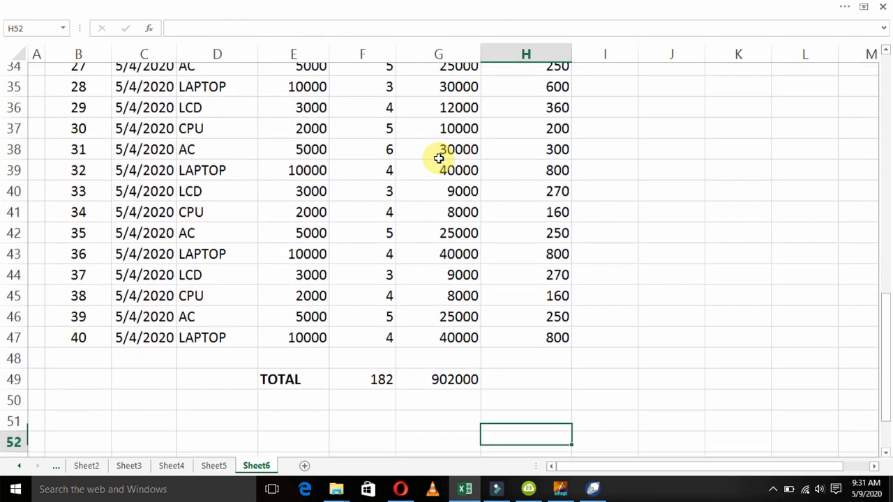
key("Up")
key("Up")
key("Up")
key("Left")
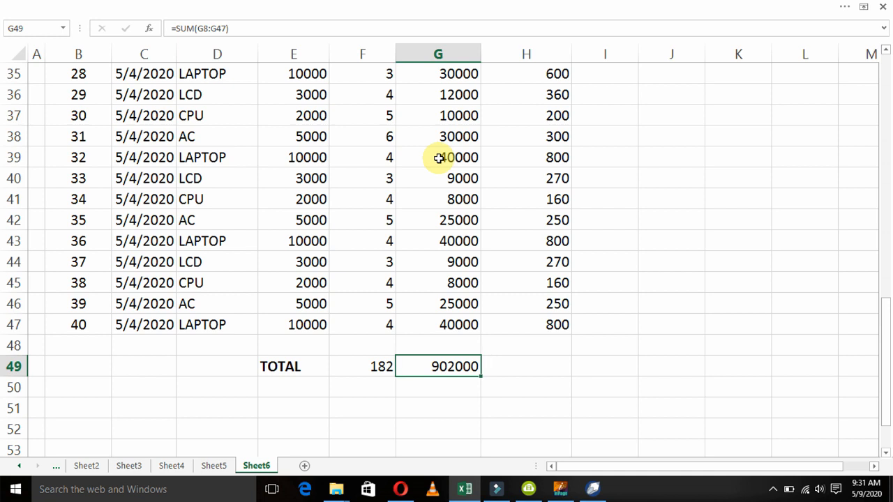
key("F2")
key("Return")
key("Up")
key("ctrl+c")
key("Right")
key("ctrl+v")
key("F2")
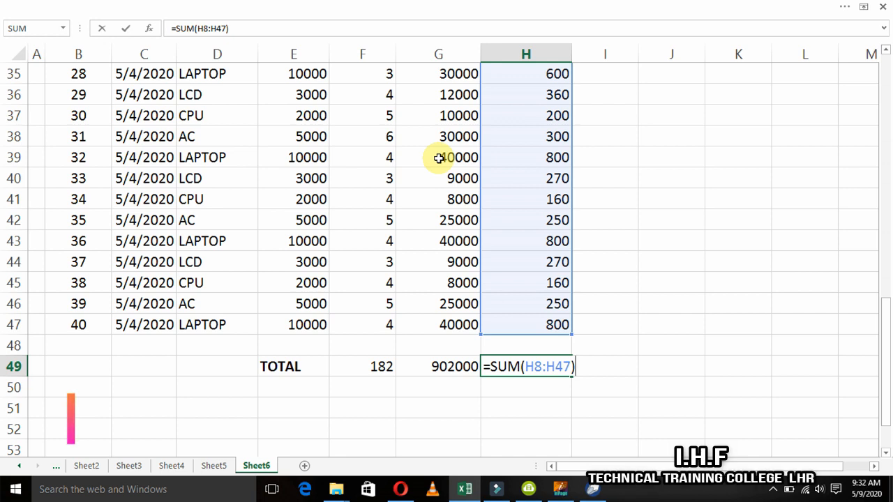
key("Return")
Enter the heading SUMMARY in cell D51, below the totals row
key("Left")
key("Left")
key("Left")
key("Left")
key("Left")
key("Down")
key("Right")
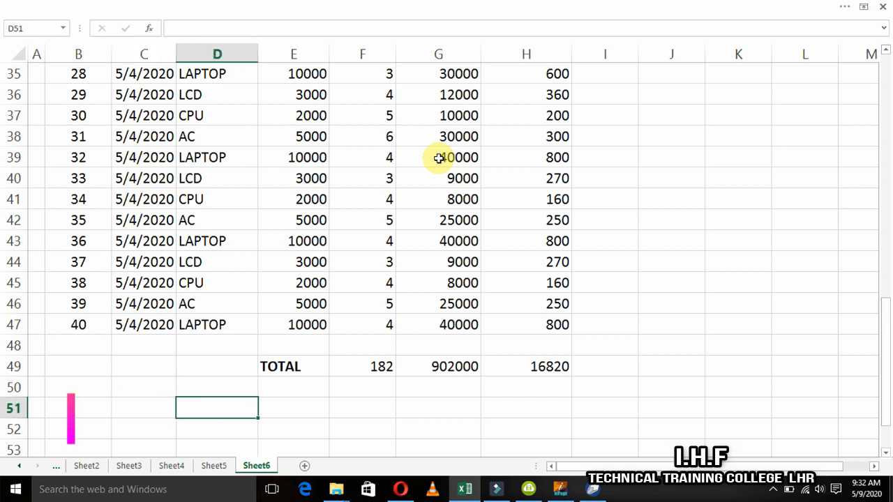
type("SUMMARY")
key("Return")
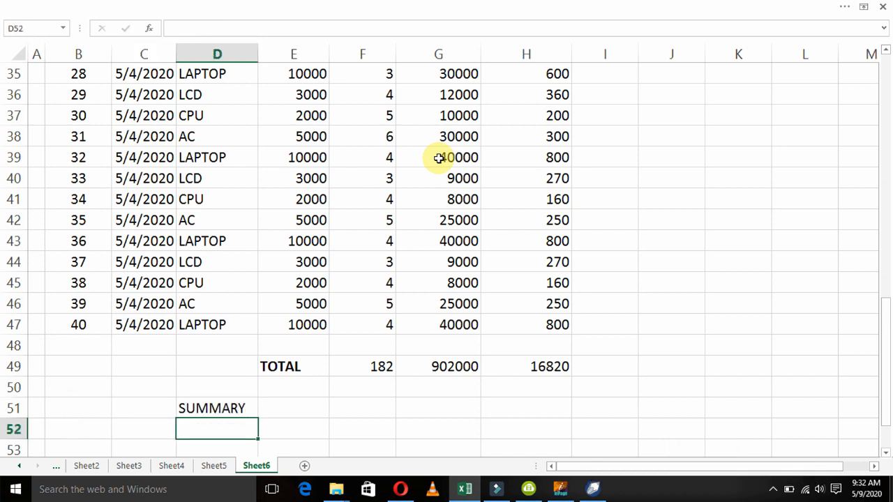
Copy the four product names LCD, CPU, AC and LAPTOP from D44:D47 to the summary area starting at D53
key("Down")
key("Up")
key("Up")
key("Up")
key("Up")
key("Up")
key("Up")
key("Up")
key("Up")
key("Up")
key("Up")
key("Down")
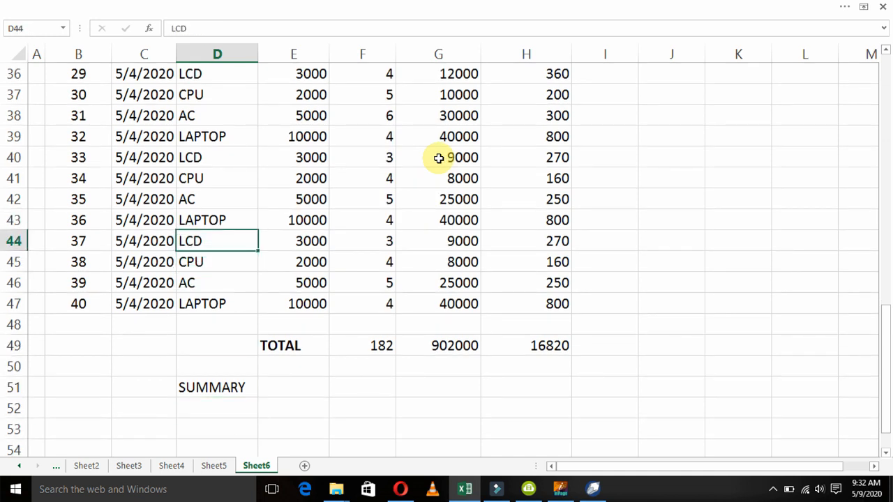
key("shift+Down")
key("shift+Down")
key("shift+Down")
key("ctrl+c")
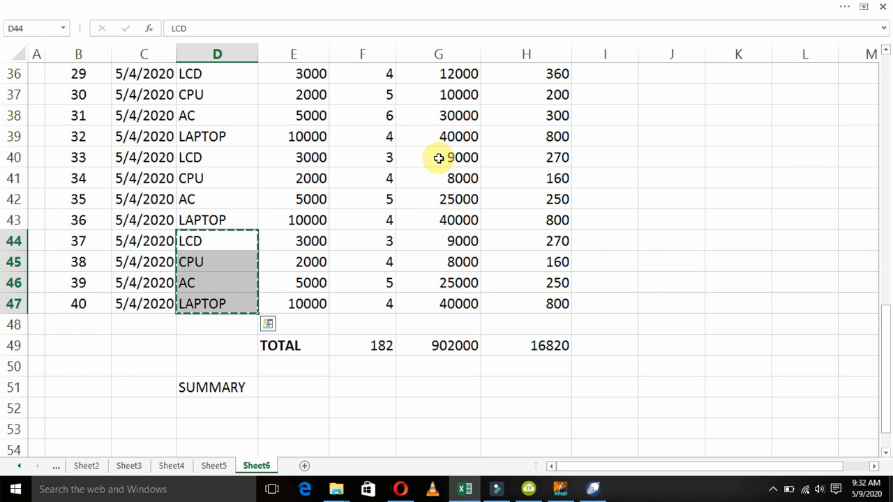
key("Down")
key("Down")
key("Down")
key("Down")
key("Down")
key("Down")
key("Down")
key("Down")
key("Down")
key("Return")
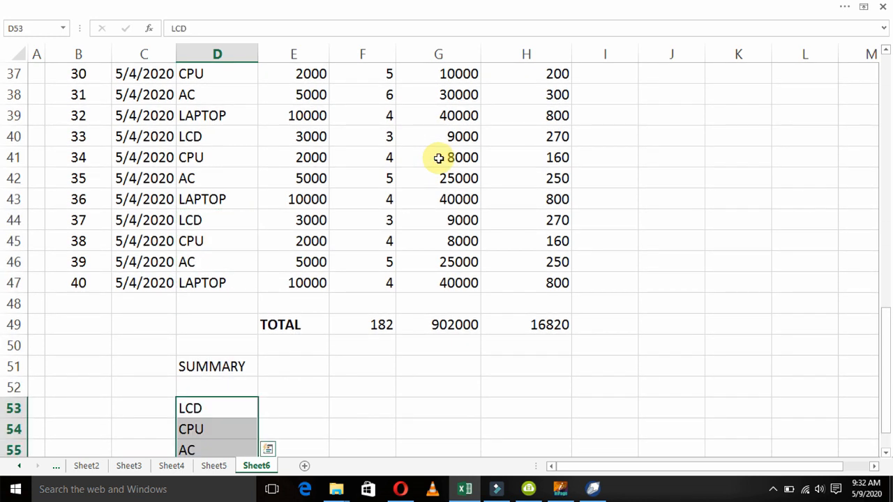
key("Up")
key("Right")
key("Right")
key("Up")
key("Left")
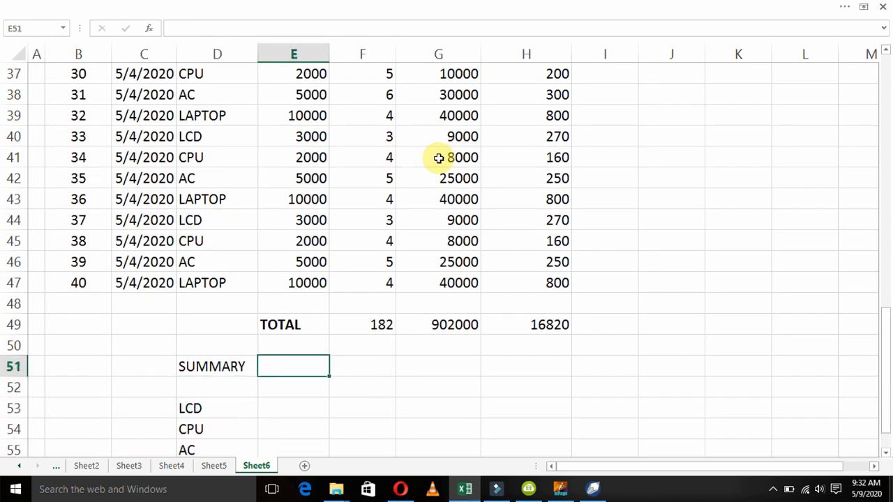
key("Left")
key("Down")
key("Down")
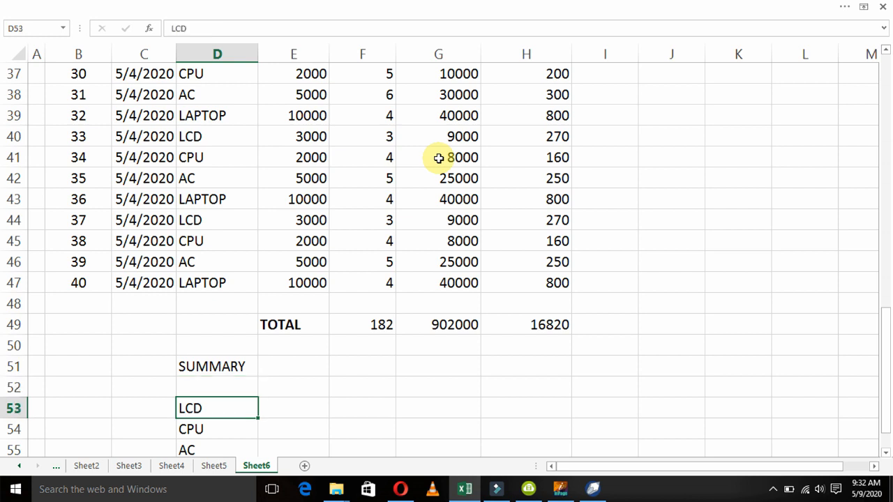
key("Up")
key("Up")
key("Down")
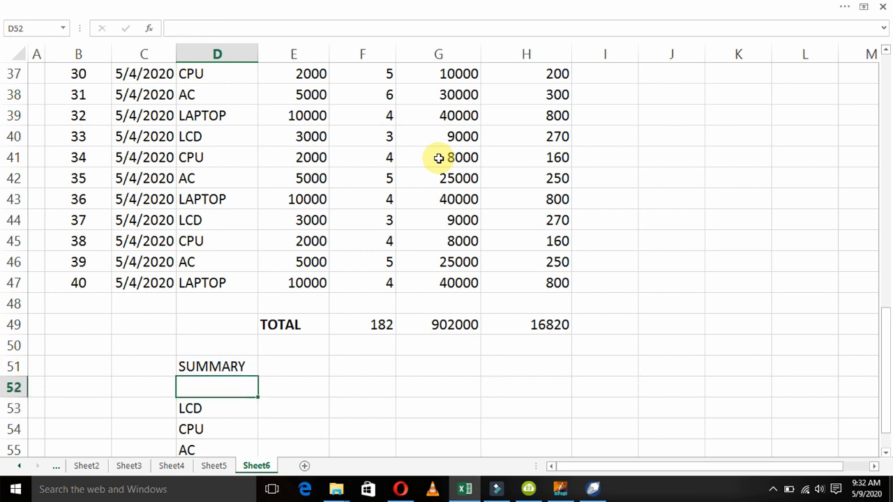
Enter the summary headings PRODUCTS, TOTAL SALES and COMISSION in D52:F52 and widen columns E and F to fit them
type("PRODUCTS")
key("Return")
key("Up")
key("Right")
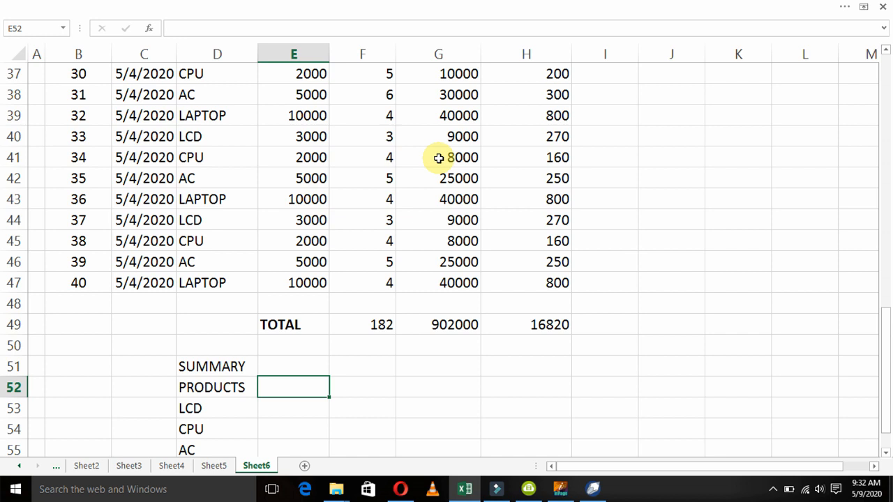
type("TOTAL SALES")
key("Return")
key("Up")
key("Right")
type("COMISSION")
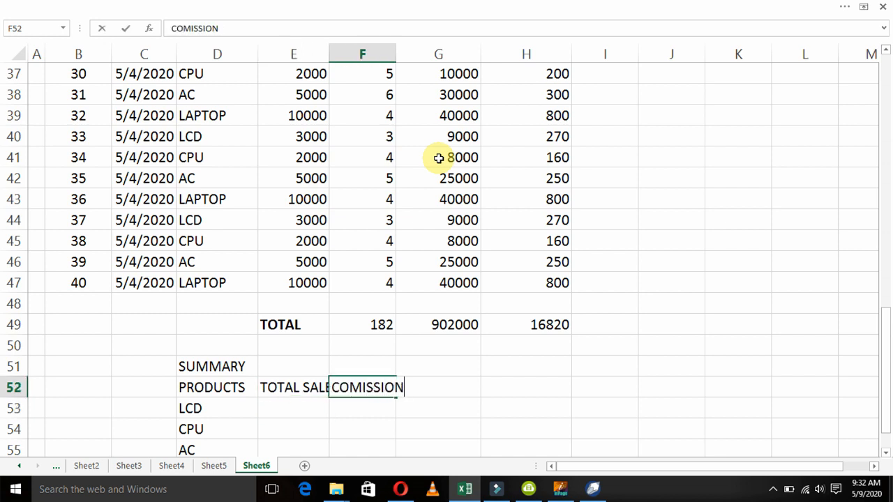
key("Return")
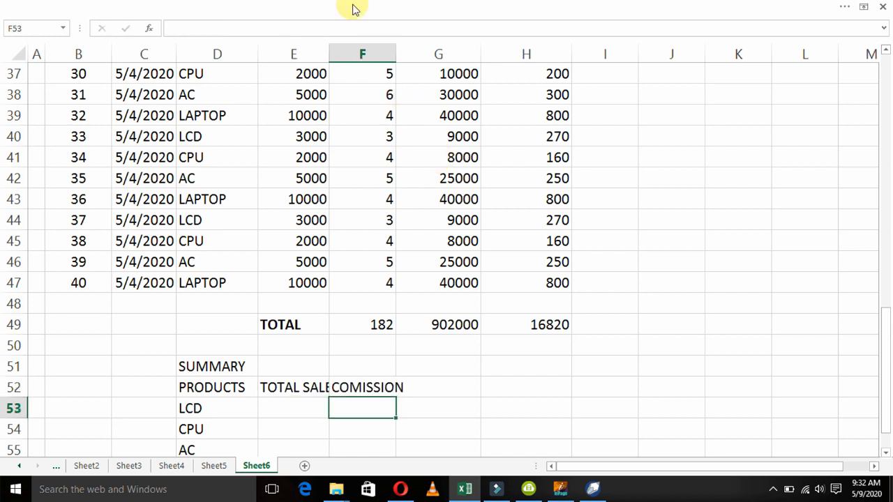
left_click_drag(332, 48, 349, 48)
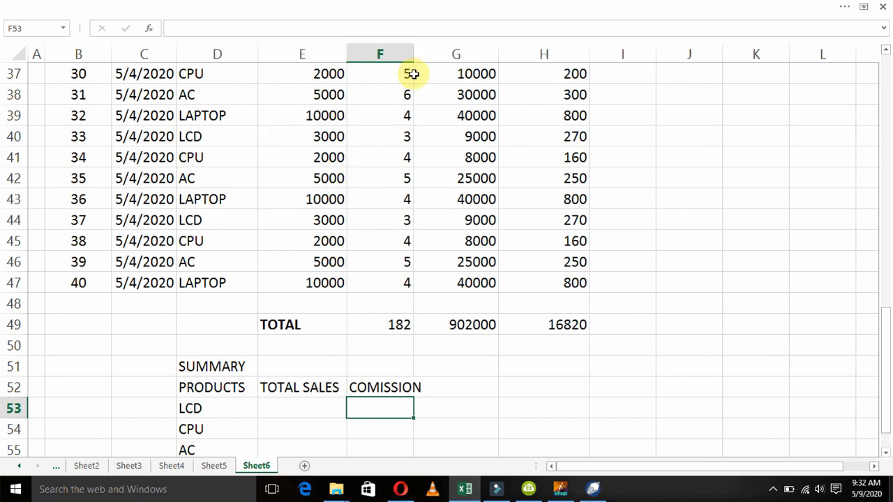
left_click_drag(412, 58, 429, 54)
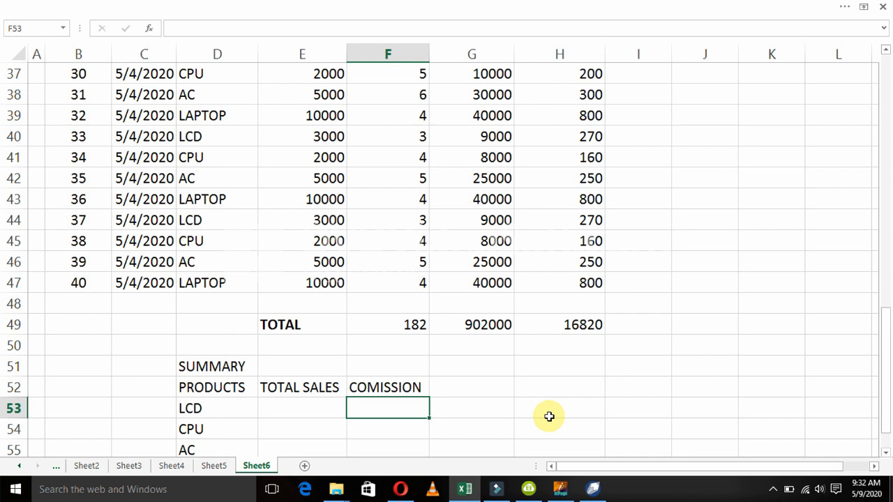
Write the SUMIF syntax =SUMIF(RANGE, CRITERIA, SUM) in cell E58, below the summary area
key("Down")
key("Down")
key("Down")
key("Down")
key("Down")
key("Down")
key("Down")
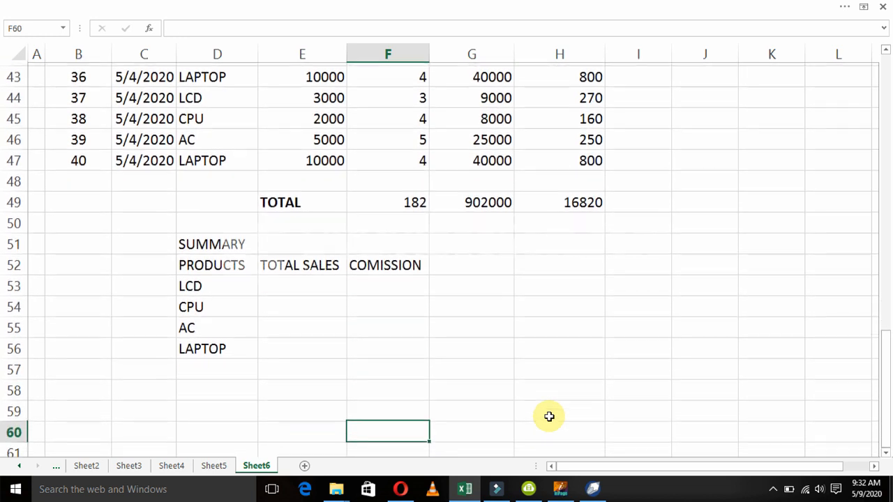
key("Up")
key("Left")
key("Up")
type("SUM")
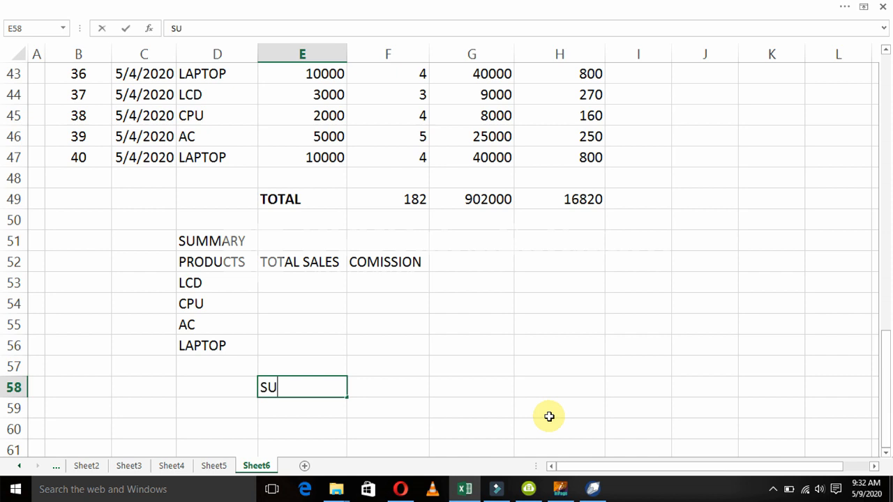
key("BackSpace")
key("BackSpace")
key("BackSpace")
type("=SUMIF")
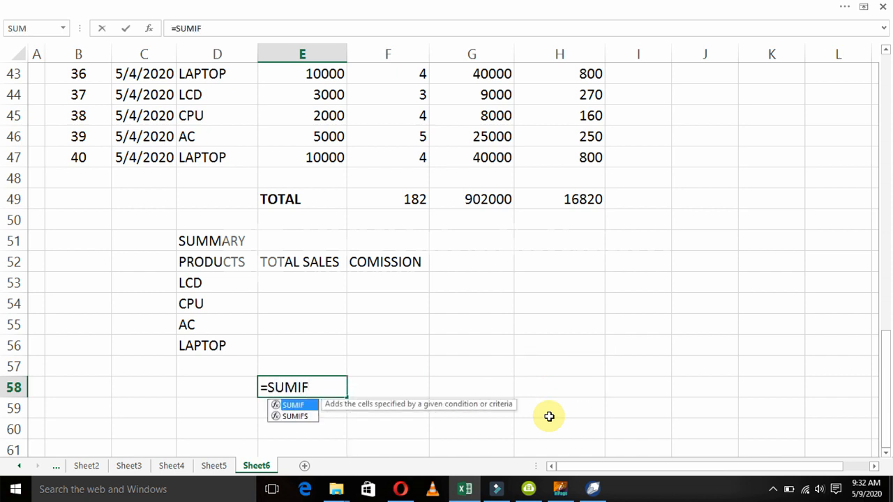
type("(")
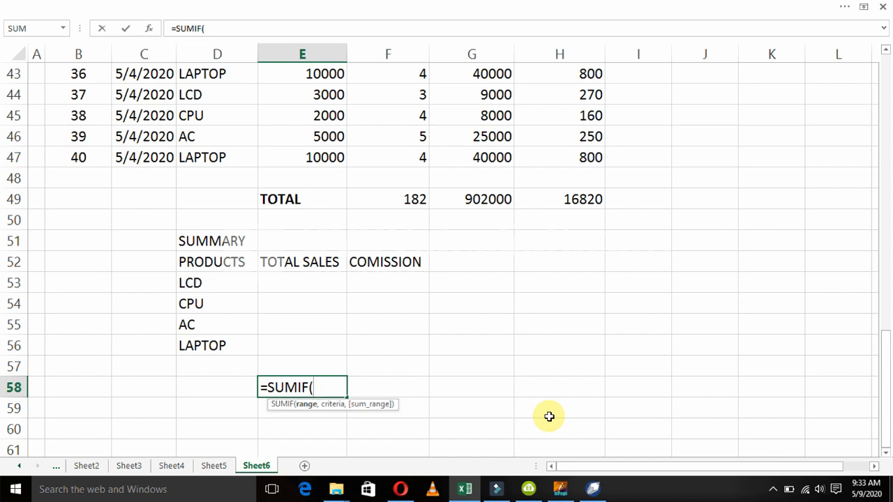
type("RANGE, CRIT")
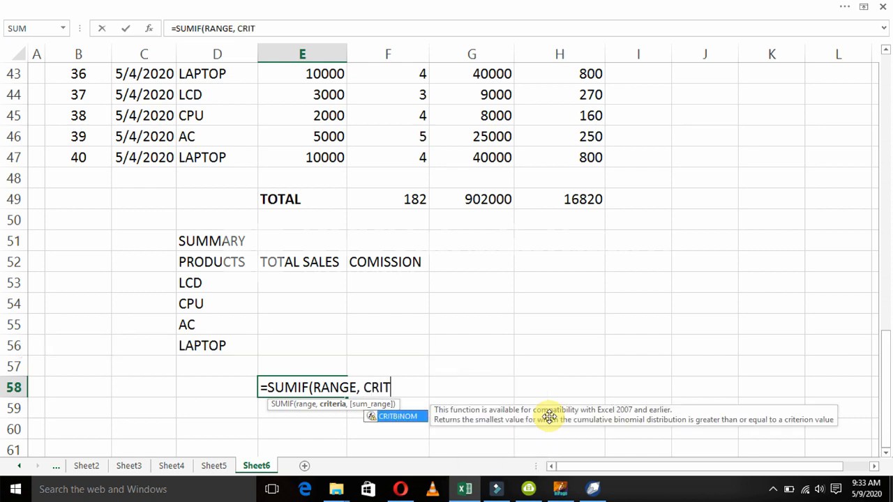
type("ER")
key("BackSpace")
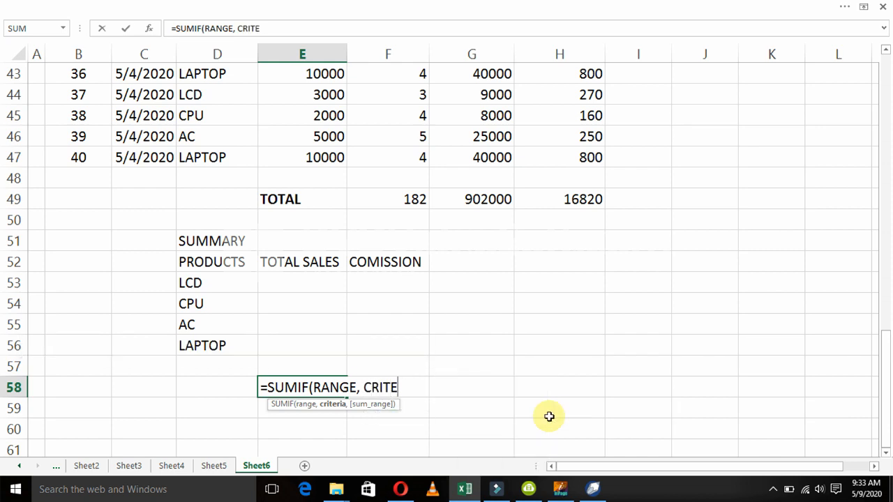
type("RIA, ")
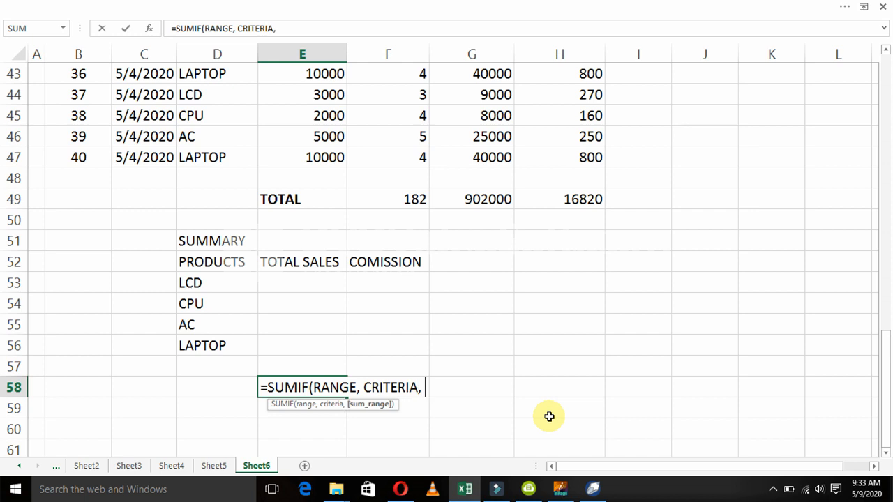
type("SUM")
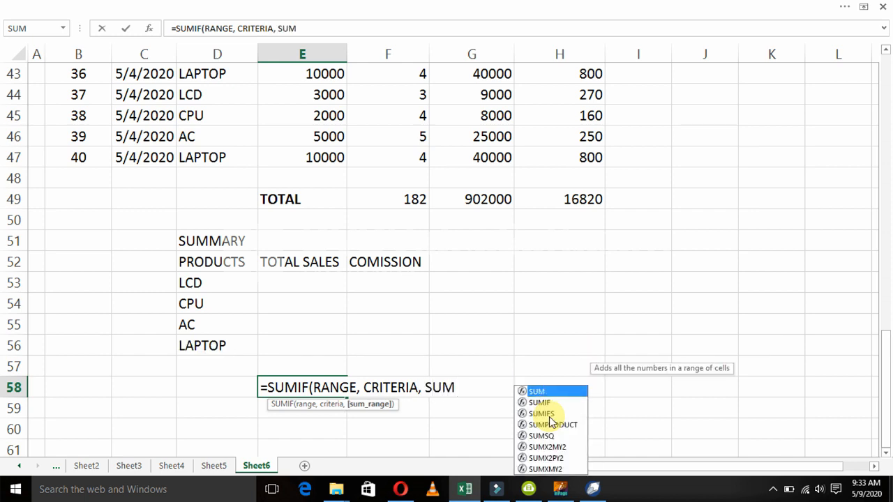
type(")")
key("Return")
Turn the SUMIF syntax in E58 into plain text by putting an apostrophe in front of it
key("Up")
key("F2")
key("Left")
key("Left")
key("Left")
key("Left")
key("Left")
key("Left")
key("Left")
key("Left")
key("Left")
key("Left")
key("Left")
key("Left")
key("Left")
key("Left")
key("Left")
key("Left")
key("Left")
key("Left")
key("Left")
key("Left")
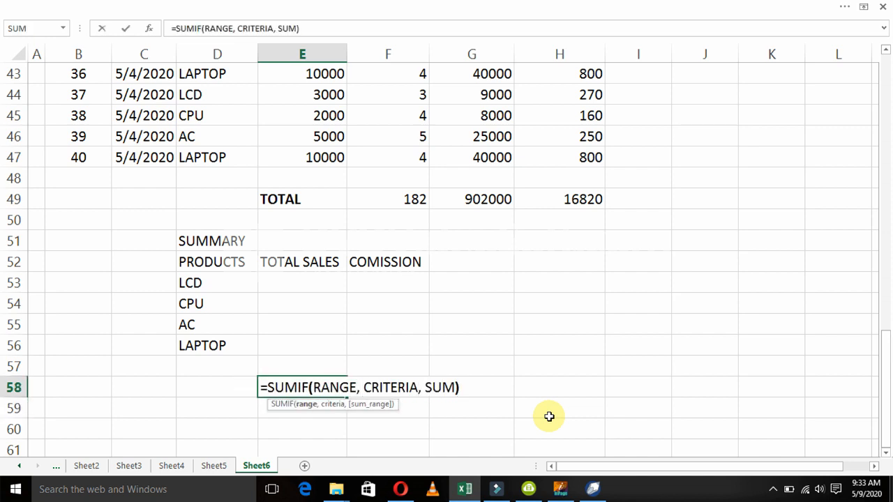
type("'")
key("Return")
Examine the sales table's PRODUCT column from D8 to D47, returning to the empty LCD total sales cell E53
key("Up")
key("Up")
key("Up")
key("Up")
key("Up")
key("Up")
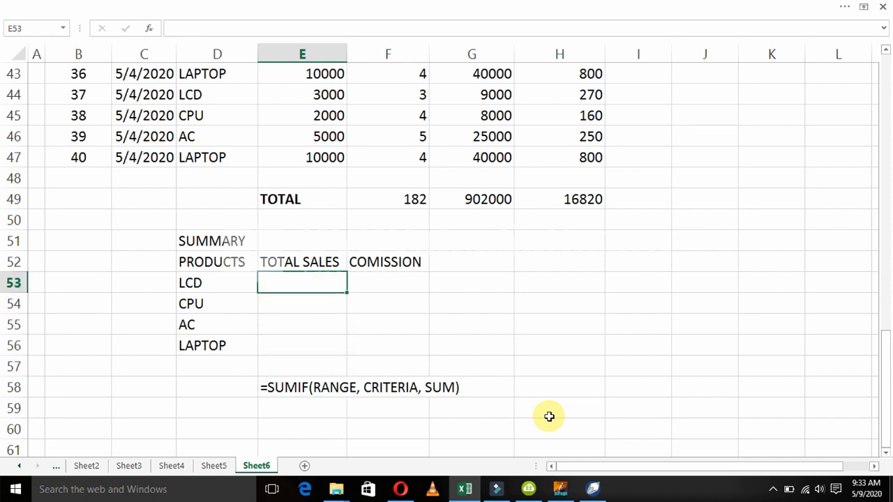
key("Up")
key("Up")
key("Up")
key("Up")
key("Up")
key("Up")
key("ctrl+Up")
key("ctrl+Up")
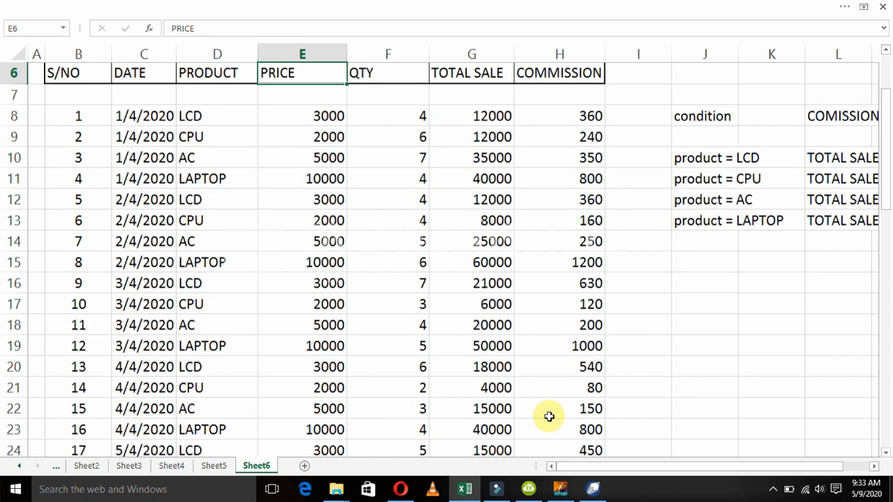
key("ctrl+Down")
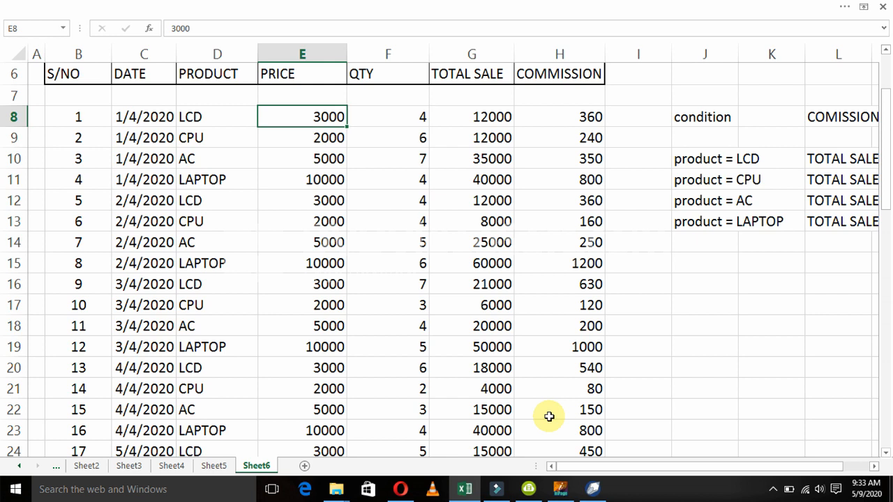
key("Left")
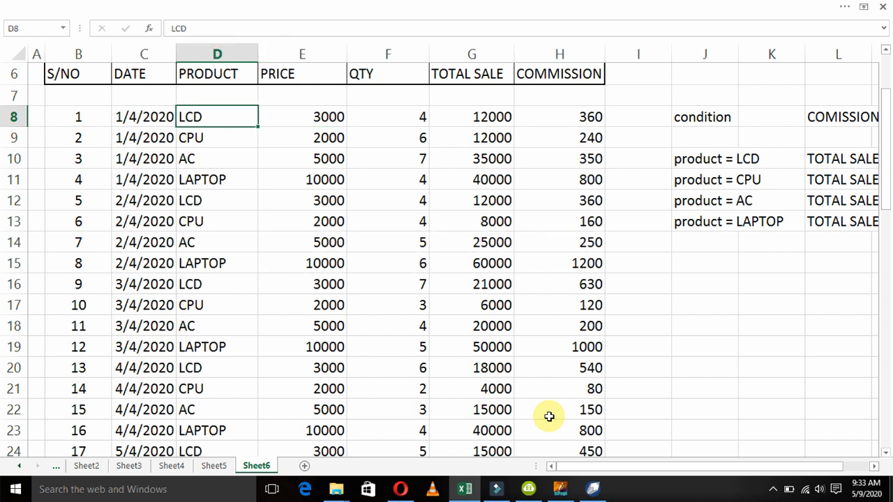
key("ctrl+Down")
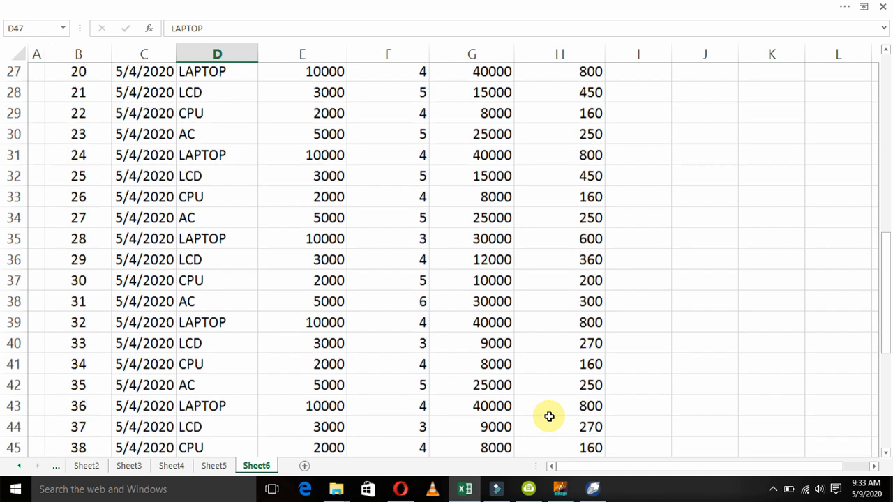
key("Down")
key("Down")
key("Down")
key("Down")
key("Down")
key("Down")
key("Down")
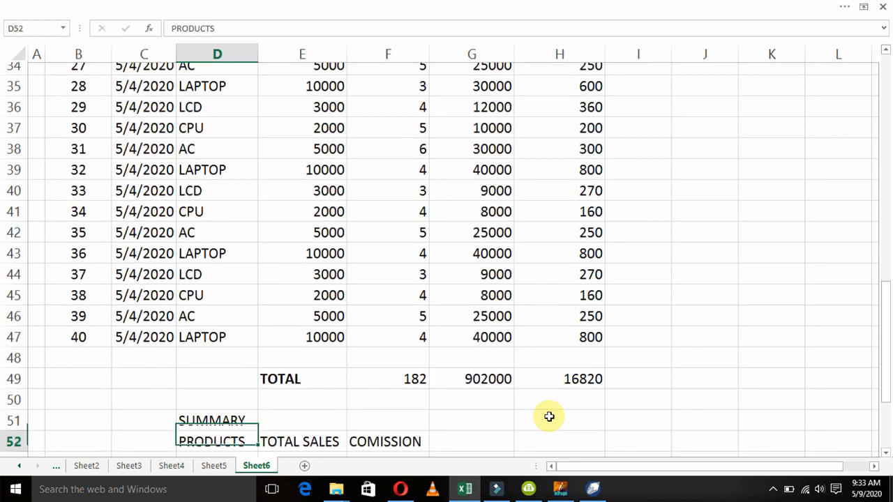
key("Right")
key("Up")
key("Up")
key("Up")
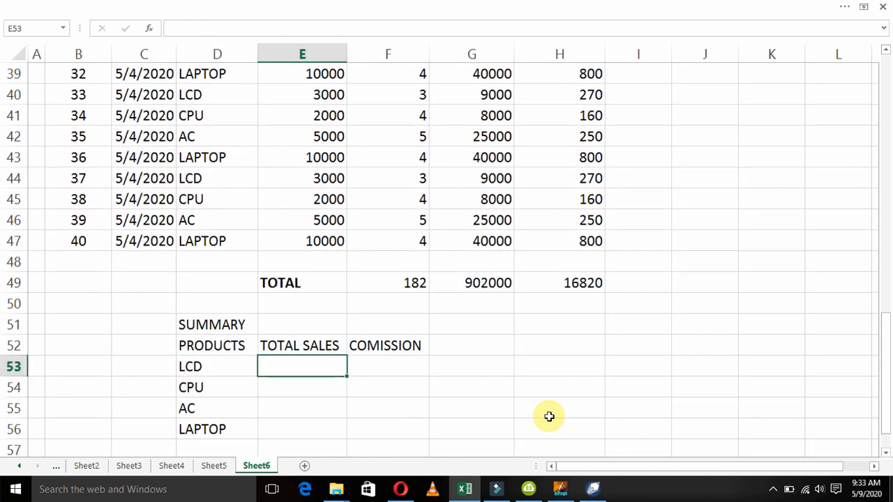
left_click(775, 491)
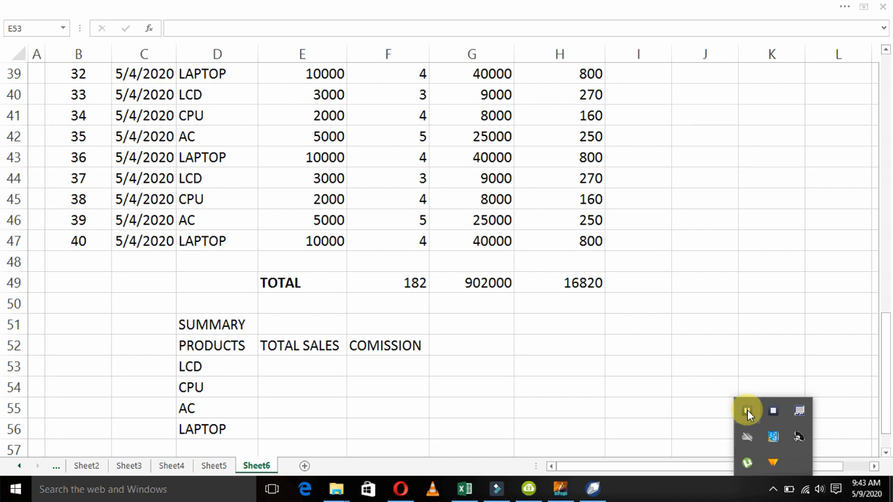
left_click(748, 411)
Start a SUMIF formula in E53 for the LCD total sales, using the product cells D8:D47 as its range
left_click(293, 369)
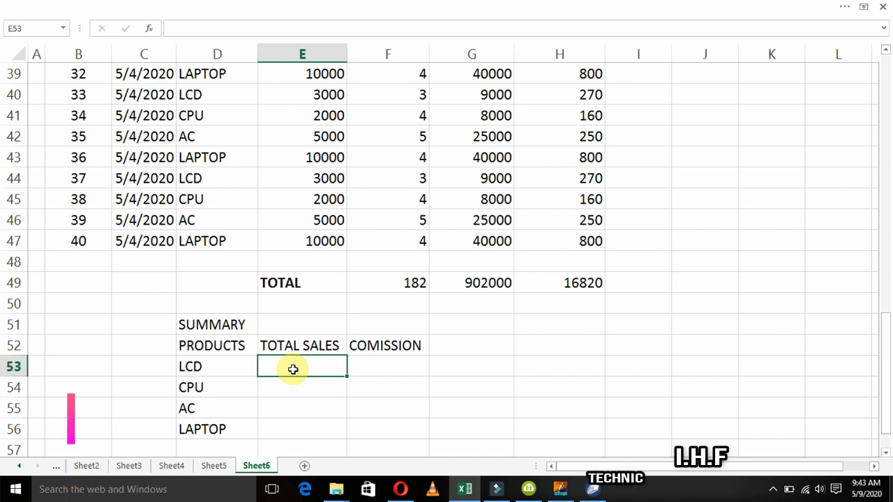
key("Down")
key("Down")
key("Down")
key("Down")
key("Down")
key("Down")
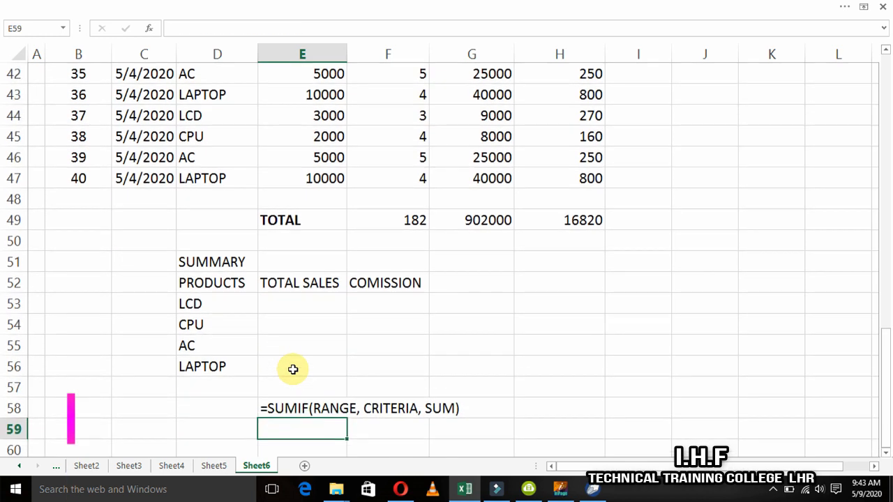
left_click(293, 368)
key("Up")
key("Up")
key("Up")
type("=")
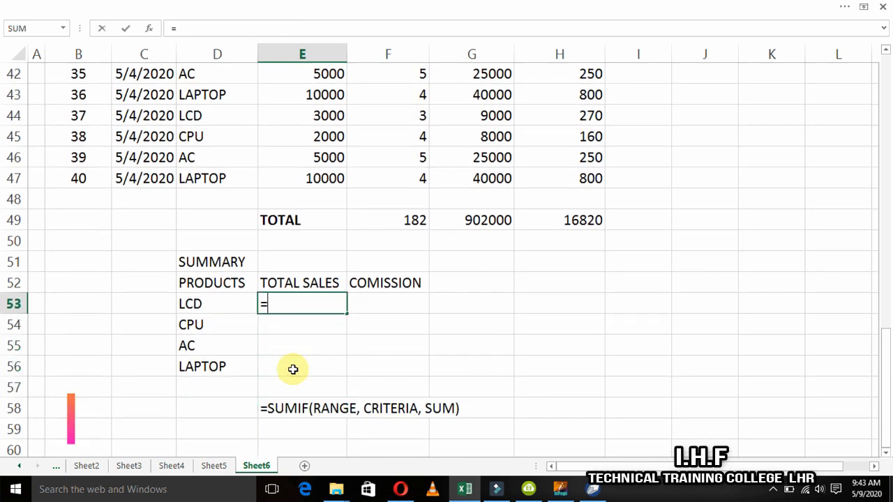
type("SUMIF(")
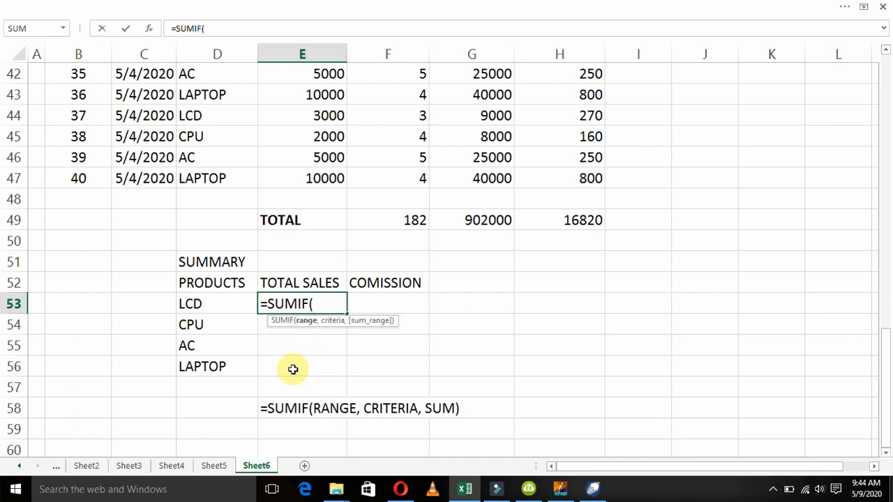
key("Up")
key("Up")
key("Up")
key("Up")
key("Up")
key("Up")
key("Up")
key("Left")
key("Left")
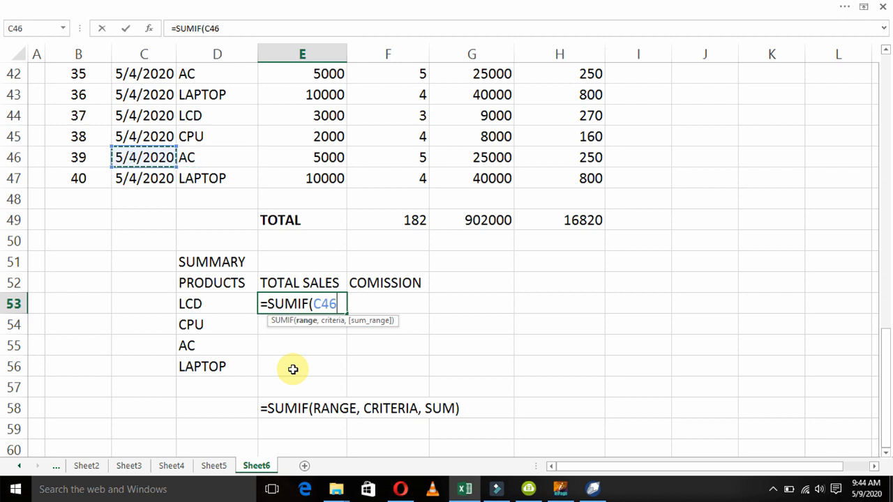
key("Right")
key("ctrl+Up")
key("ctrl+Up")
key("Down")
key("Down")
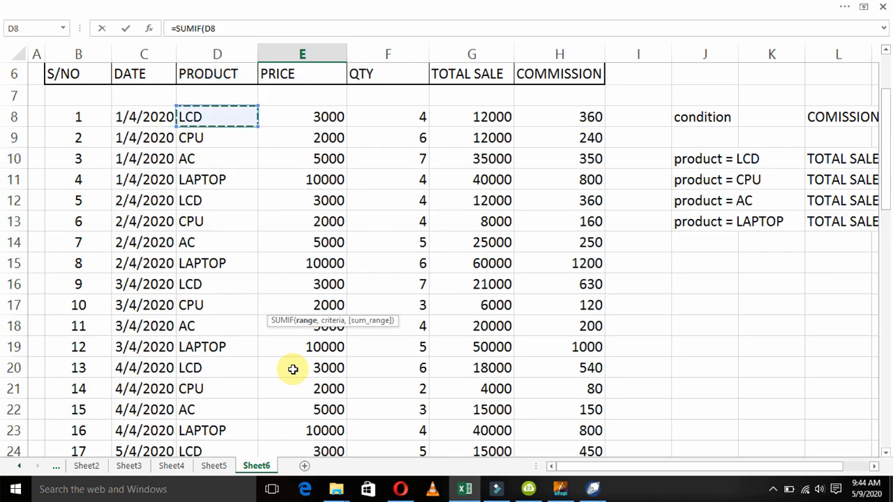
key("ctrl+shift+Down")
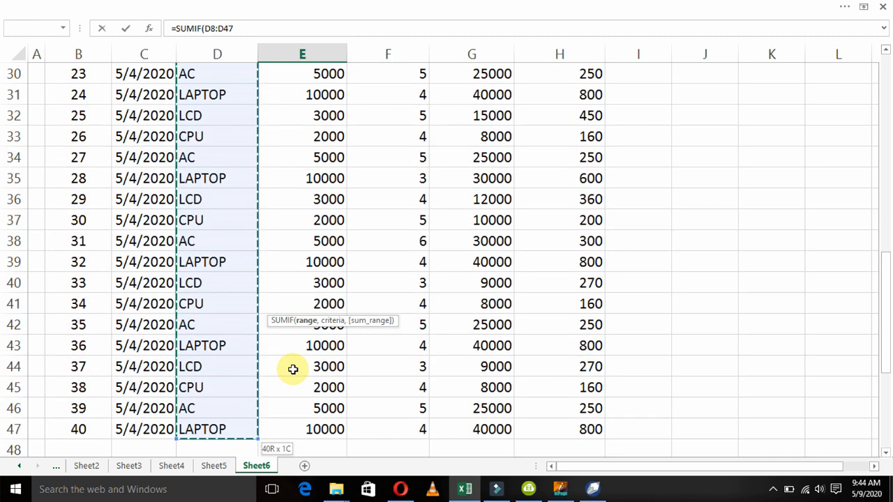
type(",")
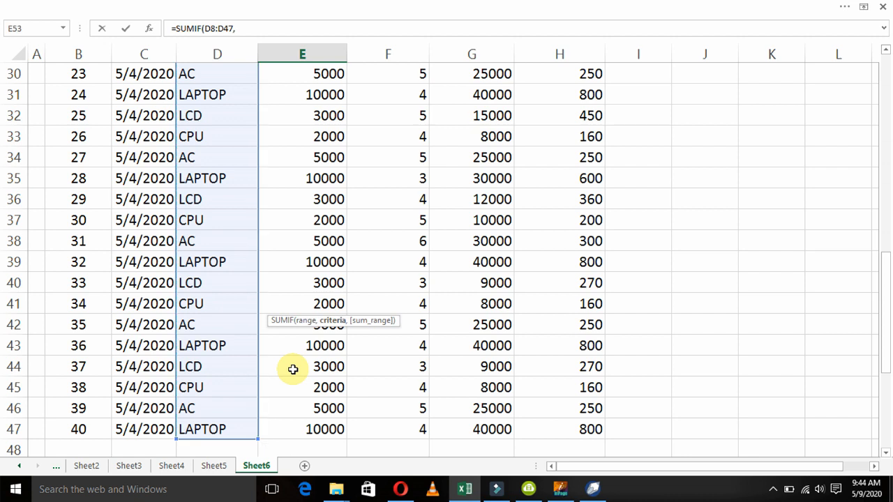
Continue the LCD total sales formula in E53 with LCD as the criterion and G8:G47 as the sum range
left_click_drag(885, 376, 885, 427)
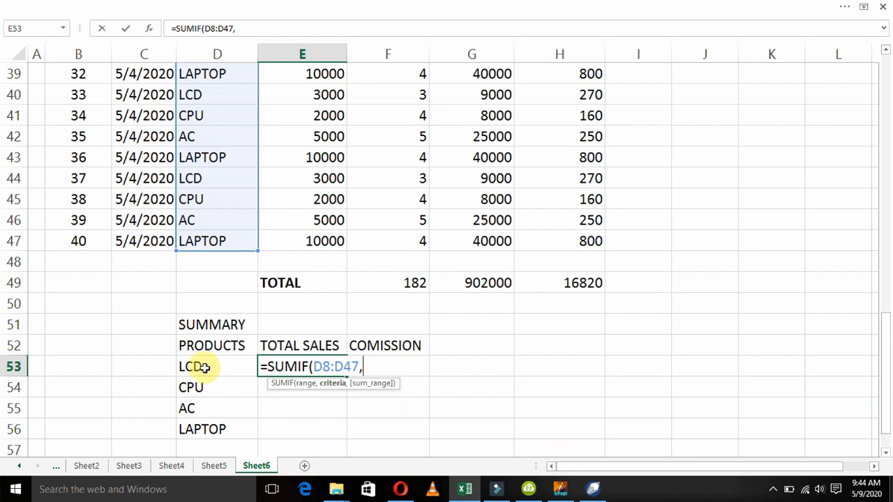
type("LCD,")
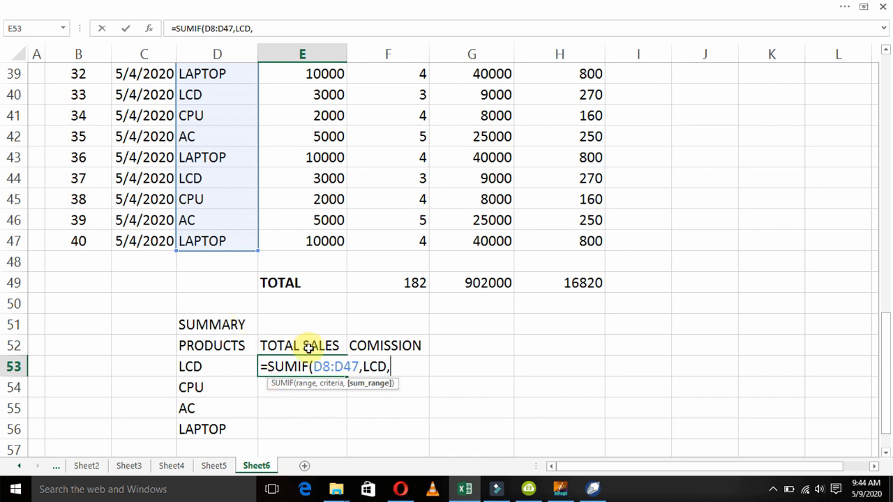
type("\"")
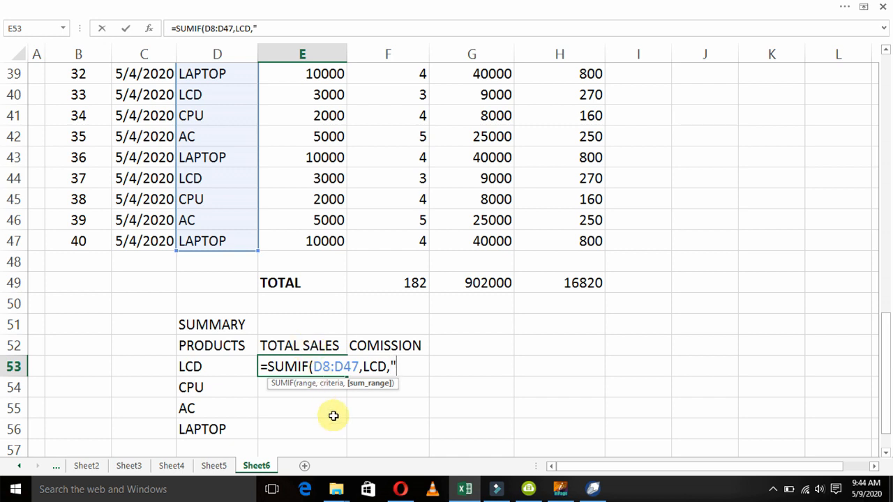
type("G8:G")
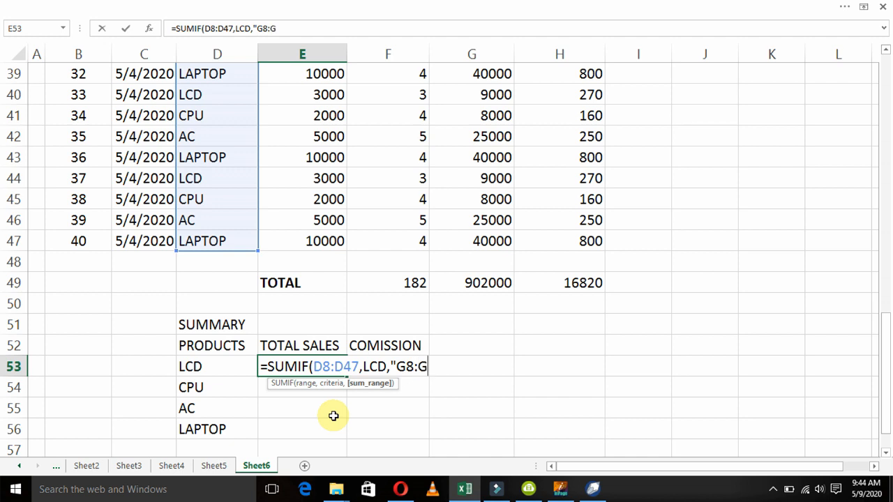
type("47")
Correct the quotation marks around LCD and complete the E53 formula as =SUMIF(D8:D47,"LCD",G8:G47)
left_click(386, 364)
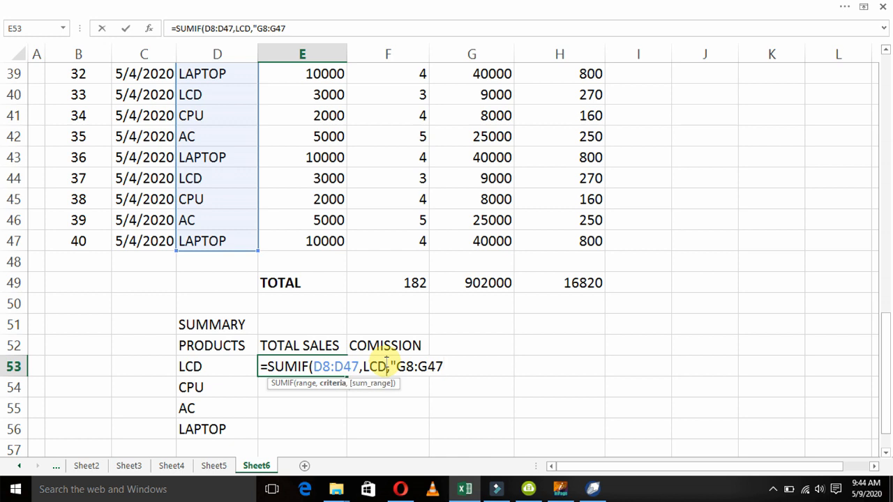
type("\"")
key("Left")
key("Left")
key("Left")
key("Left")
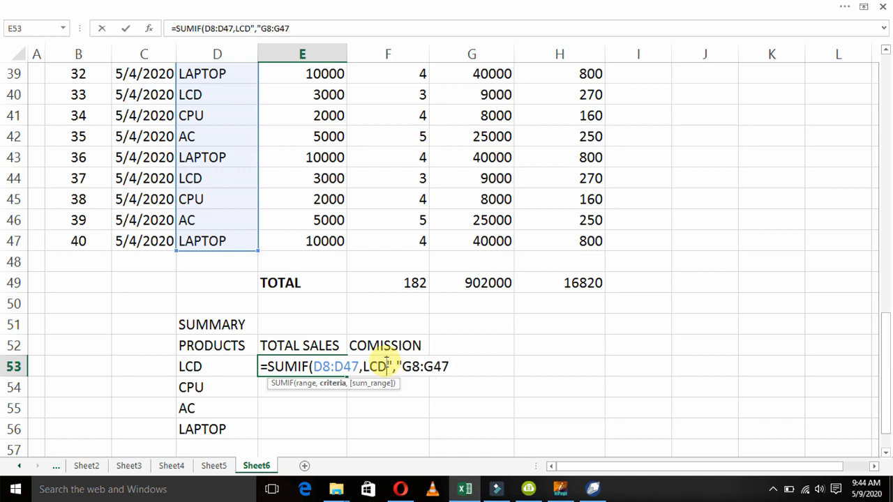
type("\"")
key("Right")
key("Right")
key("Right")
key("Right")
key("Right")
key("Right")
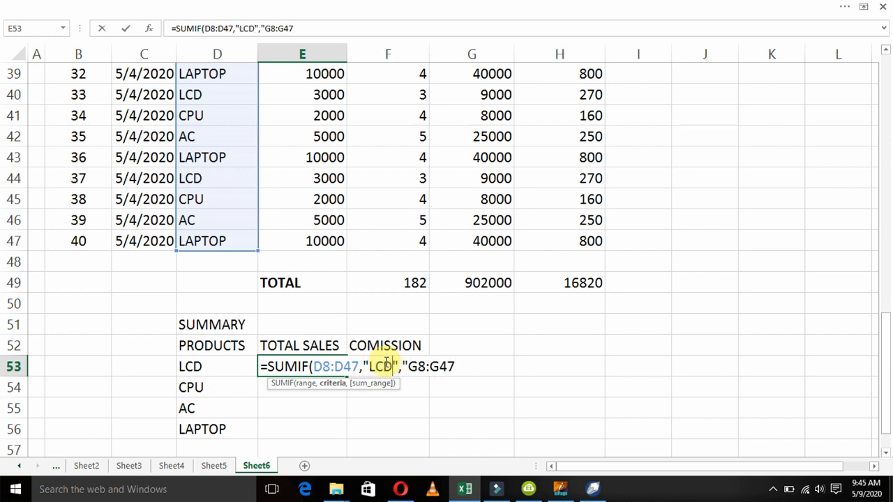
key("BackSpace")
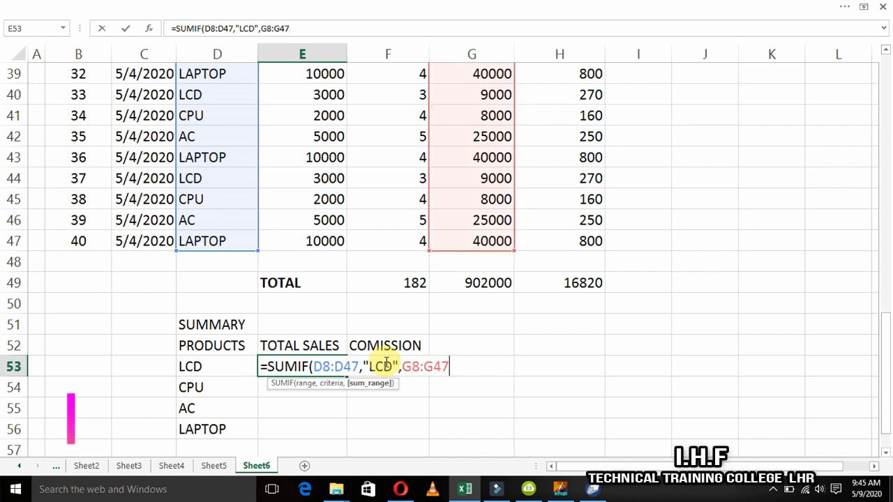
type(")")
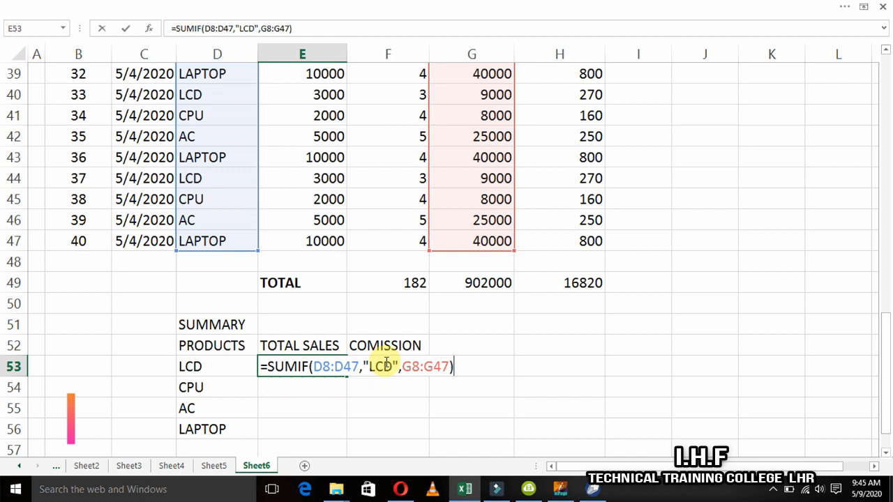
key("Return")
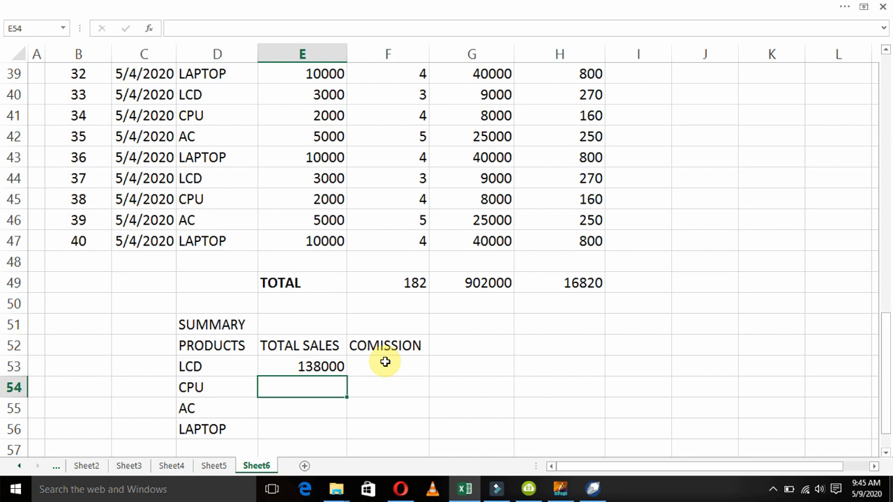
Copy the LCD total sales formula into the CPU cell E54 and set its product range to D8:D47
type("=SUMIF(D9:D48,\"LCD\",G9:G48)")
key("F2")
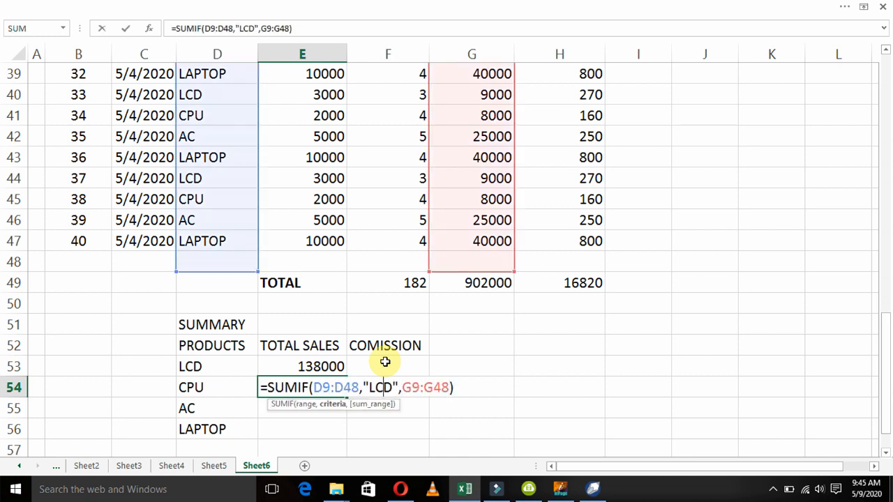
key("Right")
key("shift+Right")
type("8")
key("Right")
key("Right")
key("Right")
key("Right")
key("shift+Left")
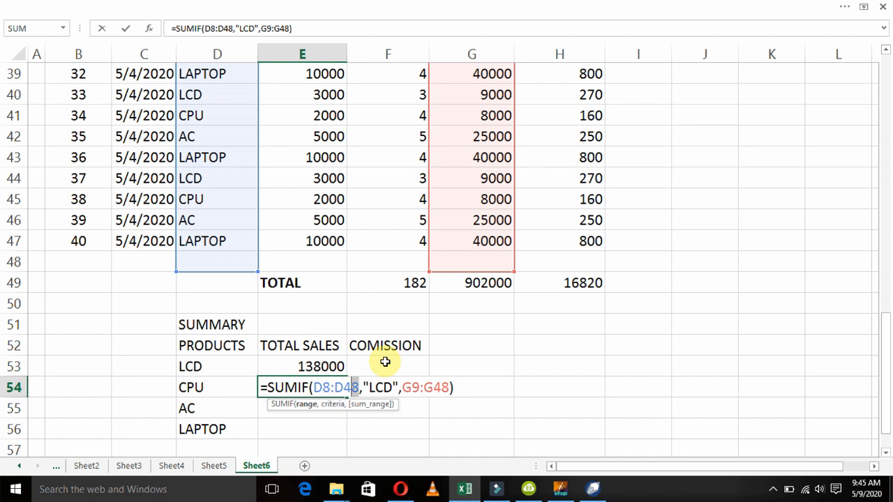
type("7")
Change the criterion in the E54 formula to "CPU"
key("Right")
key("Right")
key("shift+Right")
key("shift+Right")
key("shift+Right")
type("CPU")
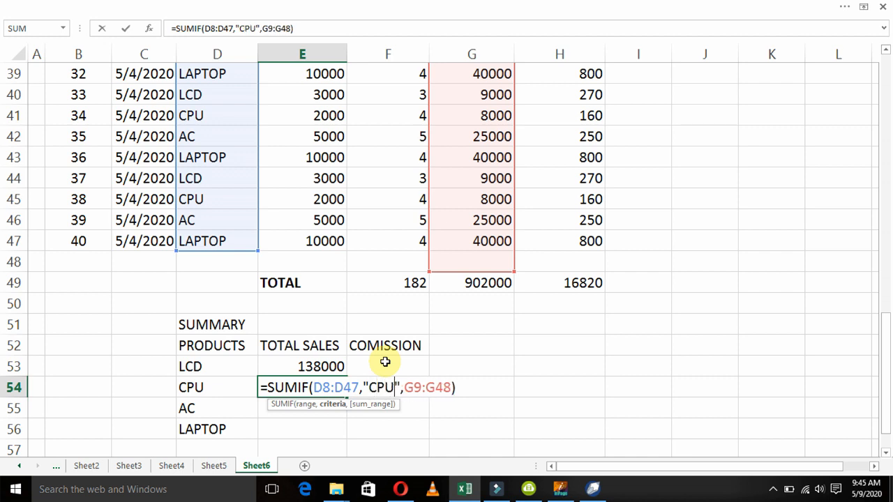
Set the sum range of the CPU total sales formula in E54 to G8:G47 and complete the formula
key("Right")
key("Right")
key("Right")
key("shift+Right")
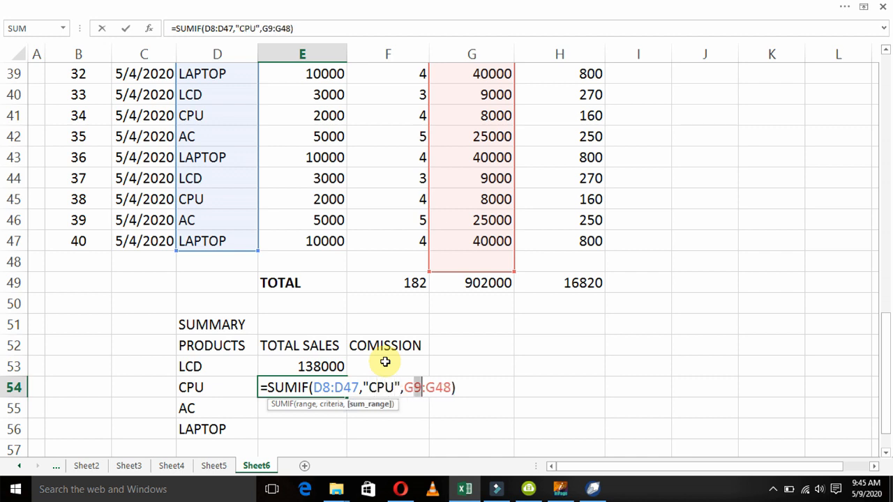
type("8")
key("Right")
key("Right")
key("Right")
key("shift+Right")
type("7")
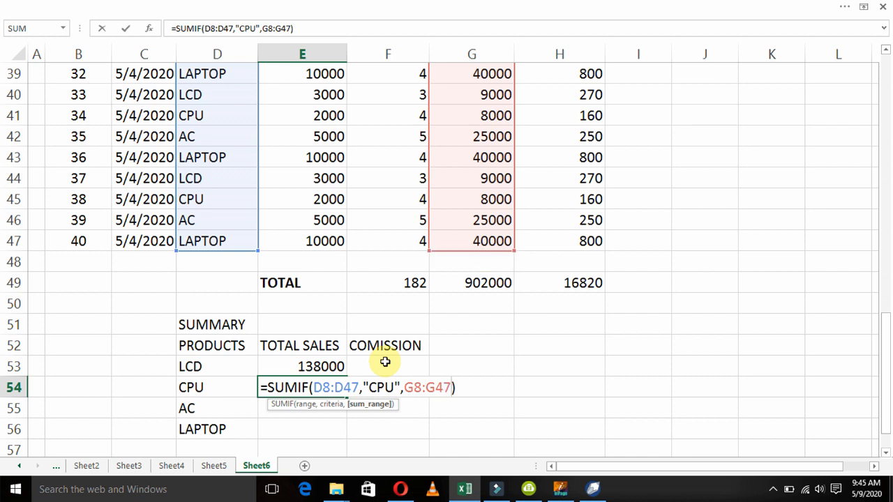
key("Return")
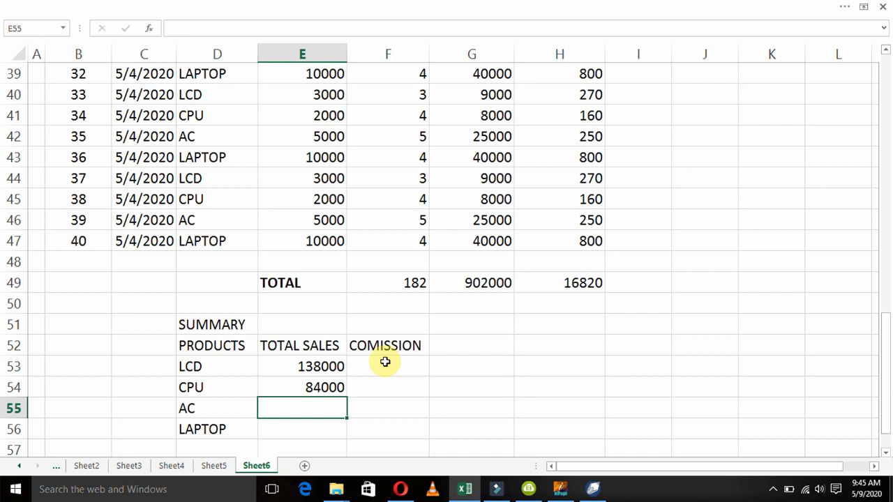
Copy the CPU total sales formula into the AC cell E55 and set its product range to D8:D47
type("=SUMIF(D9:D48,\"CPU\",G9:G48)")
key("Left")
key("Left")
key("Left")
key("Left")
key("Left")
key("Left")
key("Left")
key("Left")
key("Left")
key("Left")
key("Left")
key("Left")
key("Left")
key("Left")
key("Left")
key("Left")
key("Left")
key("Left")
key("Left")
key("Left")
key("Left")
key("Right")
key("Right")
key("shift+Right")
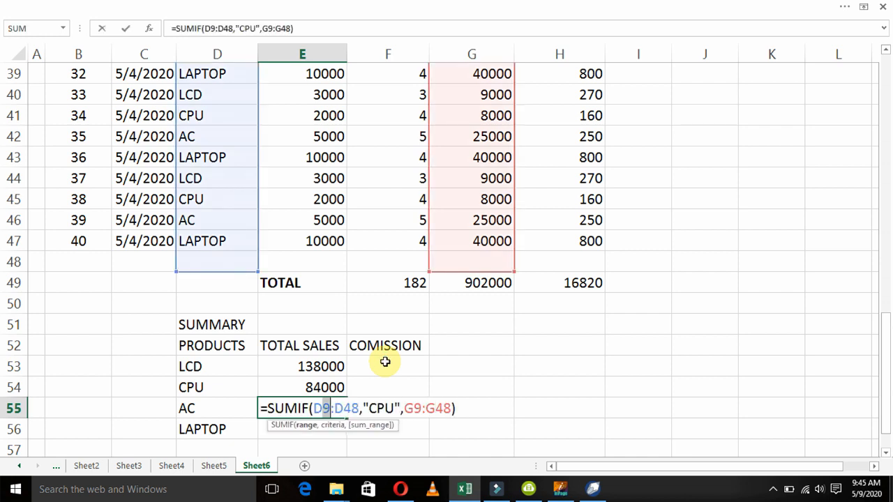
type("8")
key("Right")
key("Right")
key("Right")
key("shift+Right")
type("7")
Set the sum range of the formula in E55 to G8:G47
key("Right")
key("Right")
key("Right")
key("Right")
key("Right")
key("Right")
key("Right")
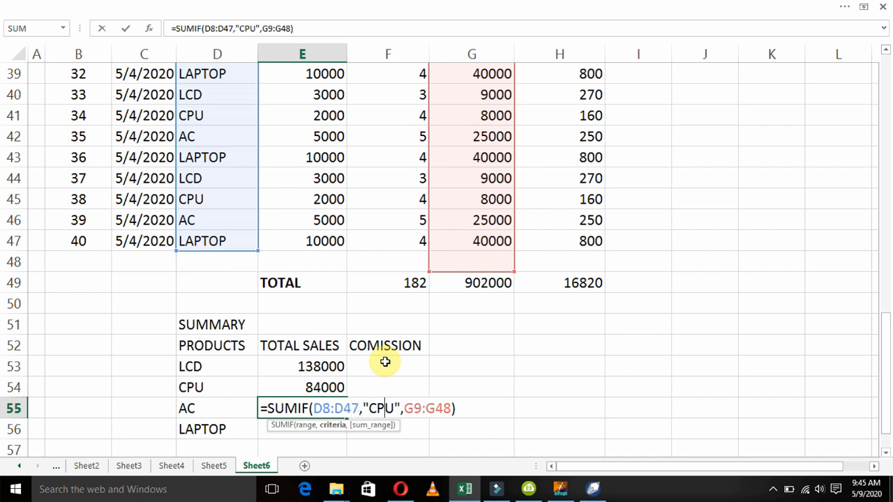
key("Right")
key("shift+Right")
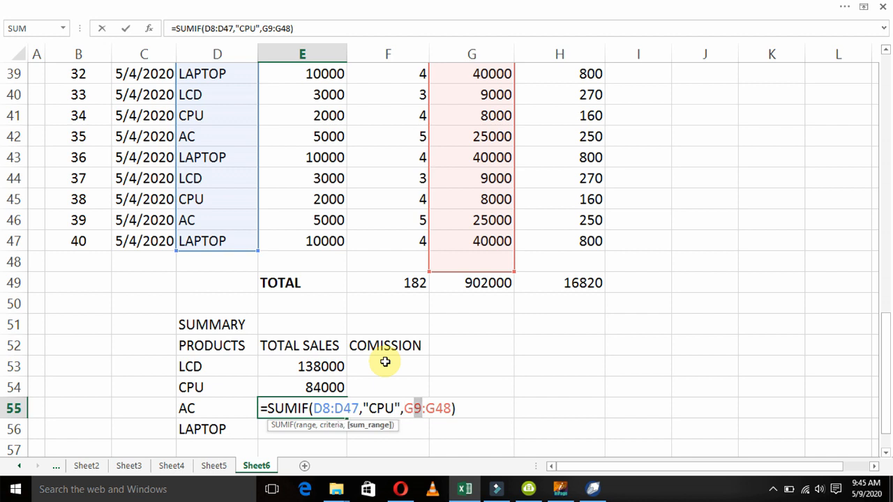
type("8")
key("Right")
key("Right")
key("Right")
key("shift+Right")
type("7")
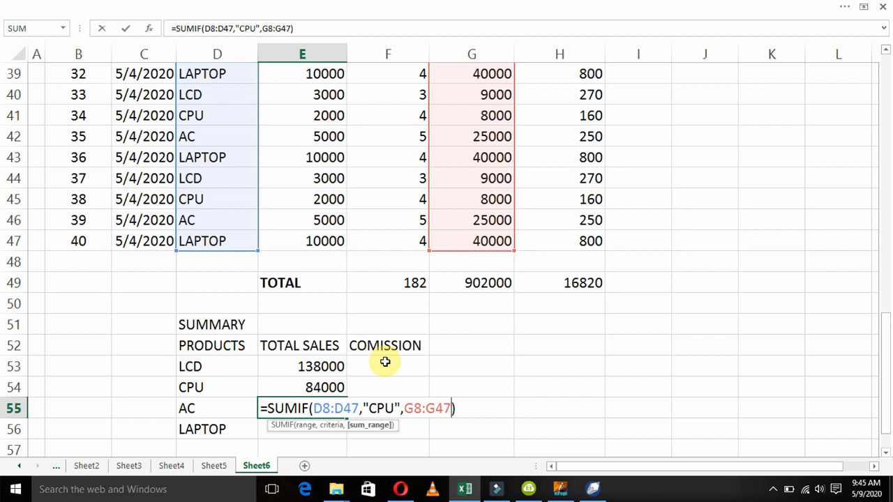
Change the criterion in the E55 formula to "AC" and complete the formula
key("Left")
key("Left")
key("Left")
key("Left")
key("Left")
key("Left")
key("Left")
key("Left")
key("shift+Left")
key("shift+Left")
key("shift+Left")
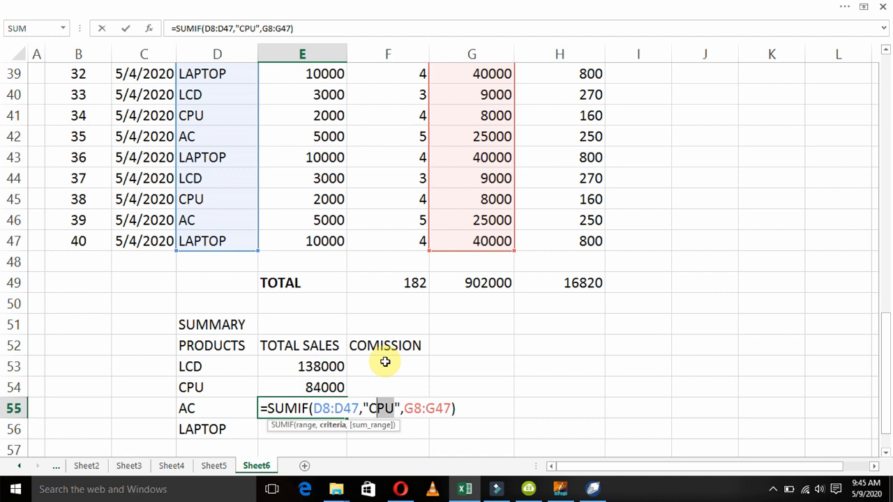
type("AC")
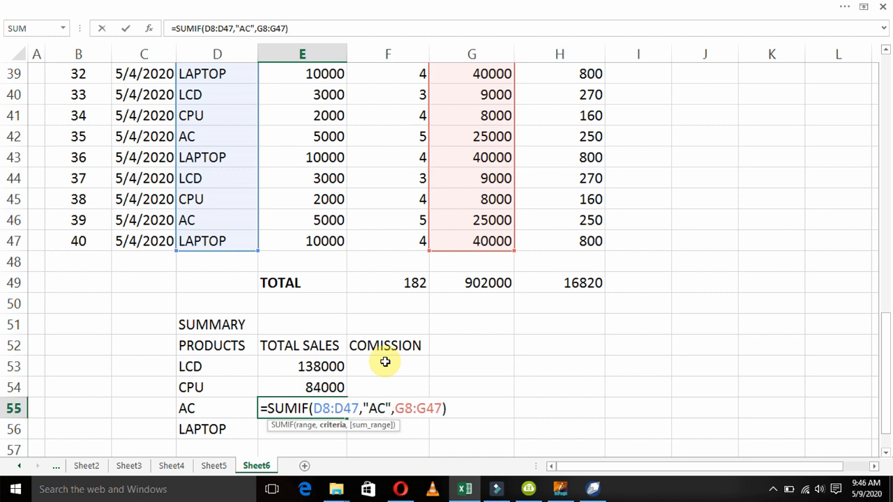
key("Return")
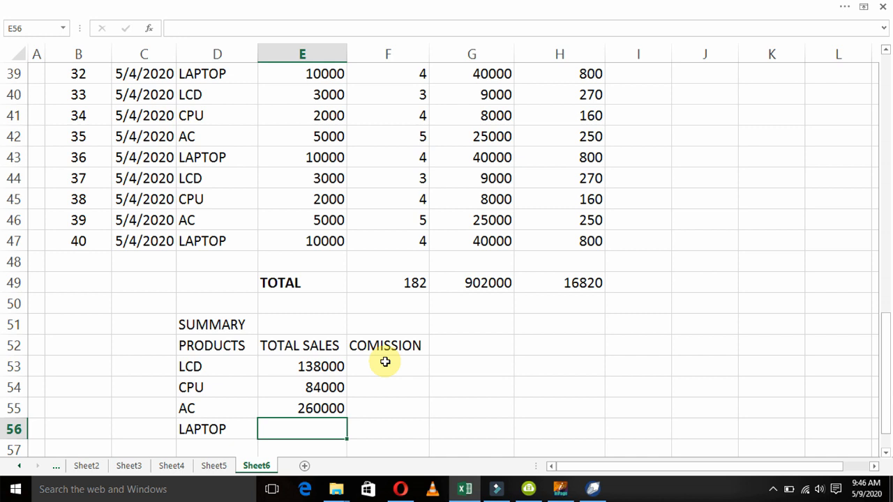
Copy the AC total sales formula into the LAPTOP cell E56 and set its product range to D8:D47
type("=SUMIF(D9:D48,\"AC\",G9:G48)")
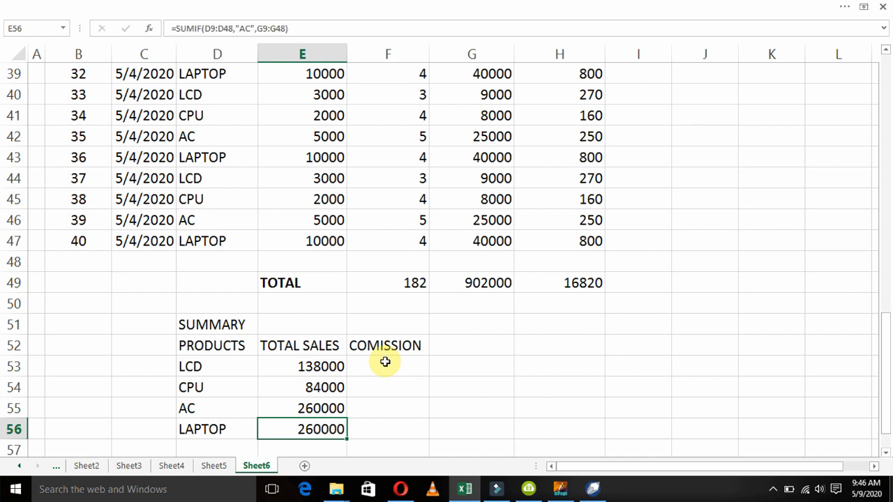
key("F2")
key("Left")
key("Left")
key("Left")
key("Left")
key("Left")
key("Left")
key("Left")
key("Left")
key("Left")
key("Left")
key("Left")
key("Left")
key("Left")
key("Left")
key("Left")
key("Left")
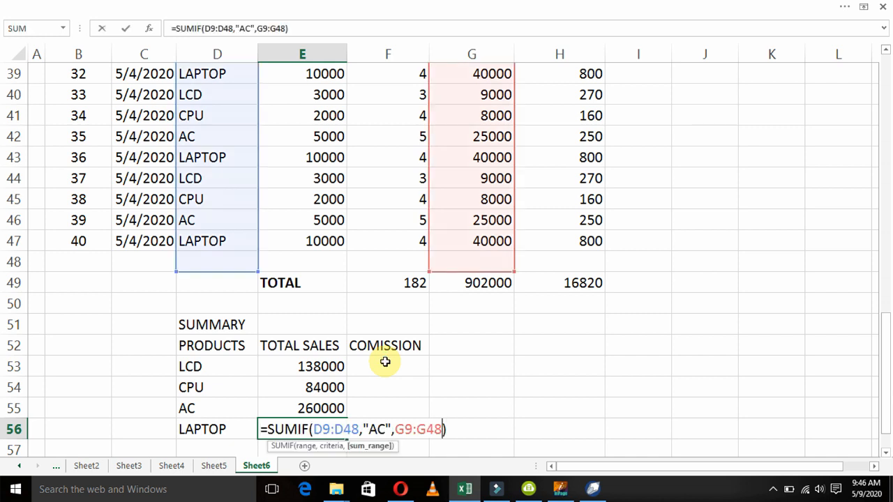
key("Left")
key("Left")
key("Left")
key("Left")
key("Left")
key("Left")
key("Left")
key("Left")
key("Left")
key("Left")
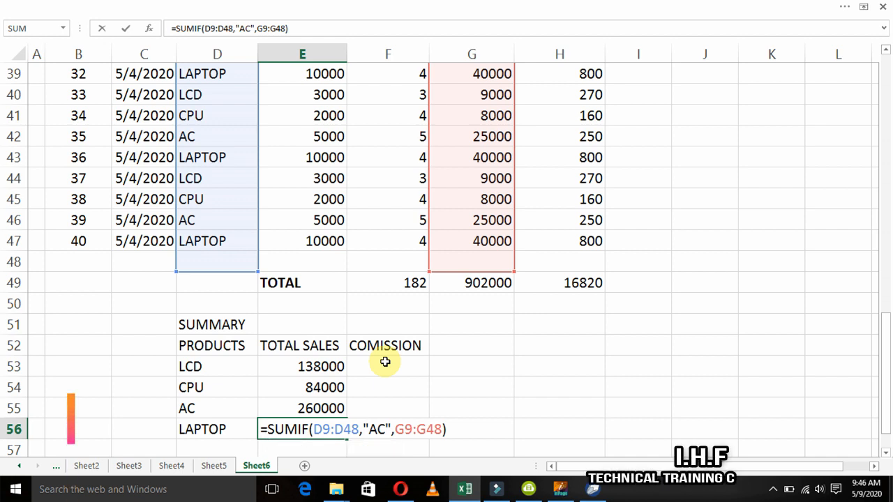
key("Right")
key("Right")
key("Right")
key("Right")
key("Right")
key("Right")
key("Right")
key("Right")
key("Right")
key("Right")
key("Right")
key("Right")
key("Right")
key("Right")
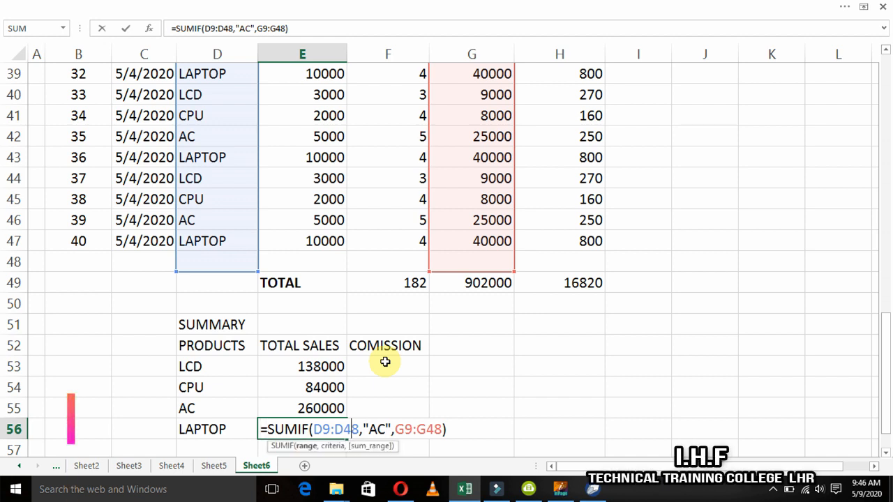
key("Left")
key("Left")
key("Left")
key("Left")
key("Left")
key("shift+Left")
type("8")
key("Right")
key("Right")
key("Right")
key("shift+Right")
type("7")
key("Right")
key("Right")
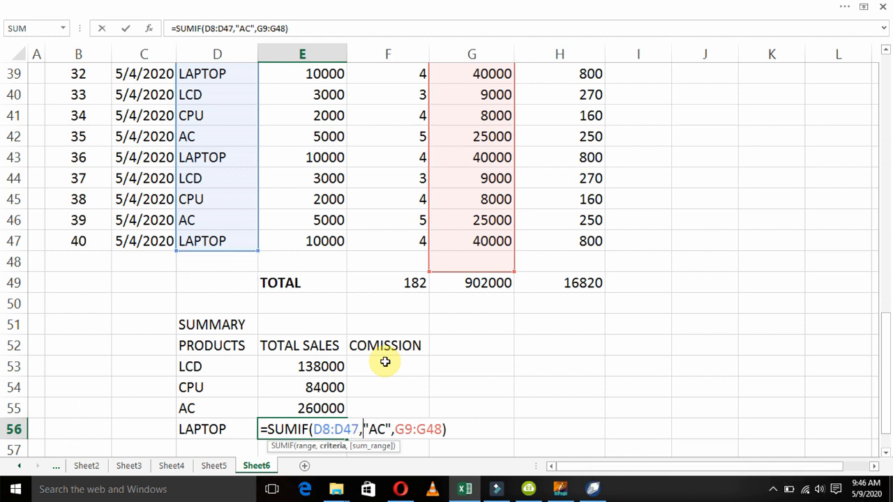
Change the criterion in the E56 formula to "LAPTOP"
key("shift+Right")
key("shift+Right")
type("LAPTI")
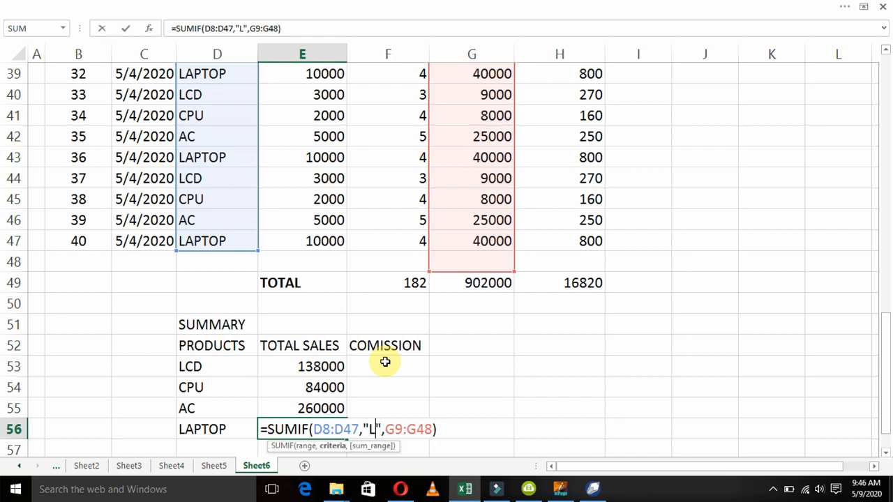
key("BackSpace")
type("OP")
Set the sum range of the formula in E56 to G8:G47 and complete the formula
key("Right")
key("Right")
key("Right")
key("shift+Right")
type("8")
key("Right")
key("Right")
key("Right")
key("shift+Right")
type("7")
key("Return")
Move the SUMIF syntax note from E58 down to E60
key("Down")
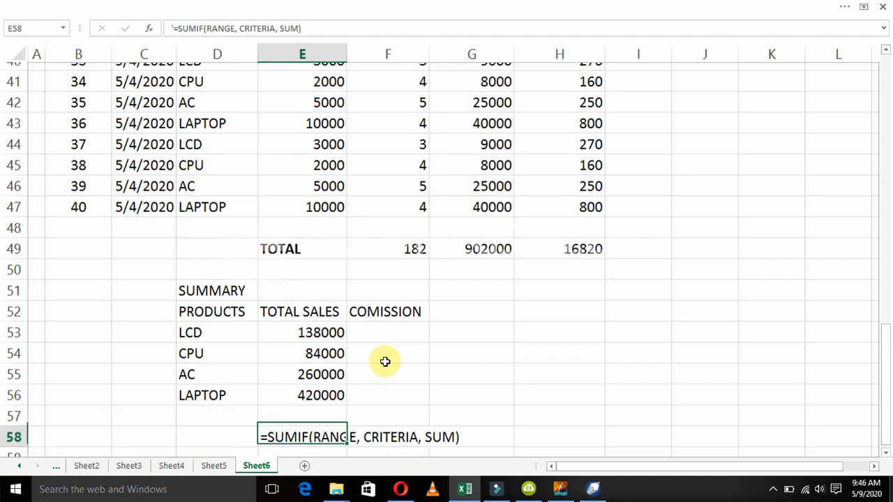
key("ctrl+x")
key("Down")
key("Down")
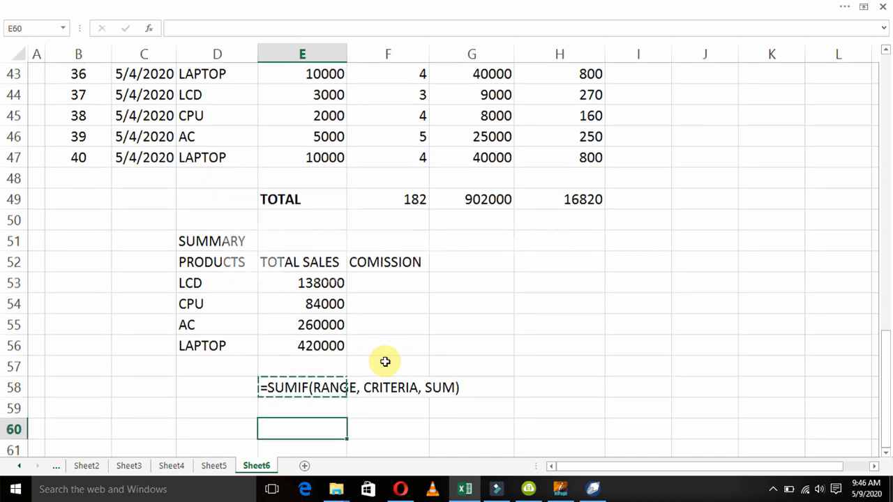
key("ctrl+v")
Add the label G.TOTAL in D57 below the LAPTOP row of the summary
key("Up")
key("Up")
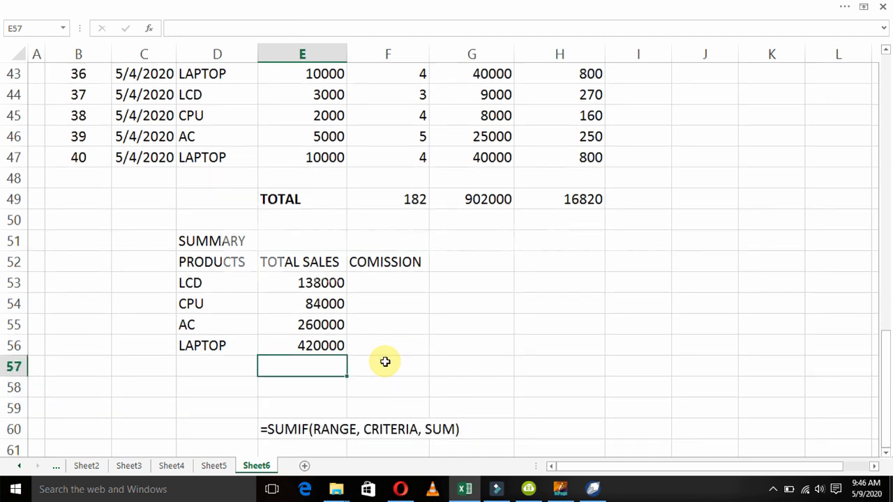
key("Left")
type("G.TOTAL")
key("Return")
Examine the sales total in G49 as a reference for the summary's grand total
key("Up")
key("Right")
key("Up")
key("Right")
key("Up")
key("Right")
key("Right")
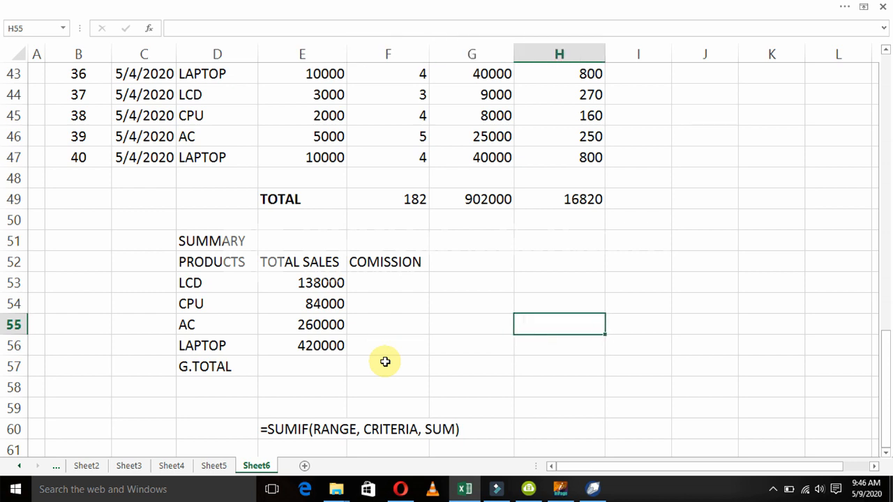
key("Left")
key("Up")
key("Up")
key("Up")
key("Up")
key("Up")
key("Up")
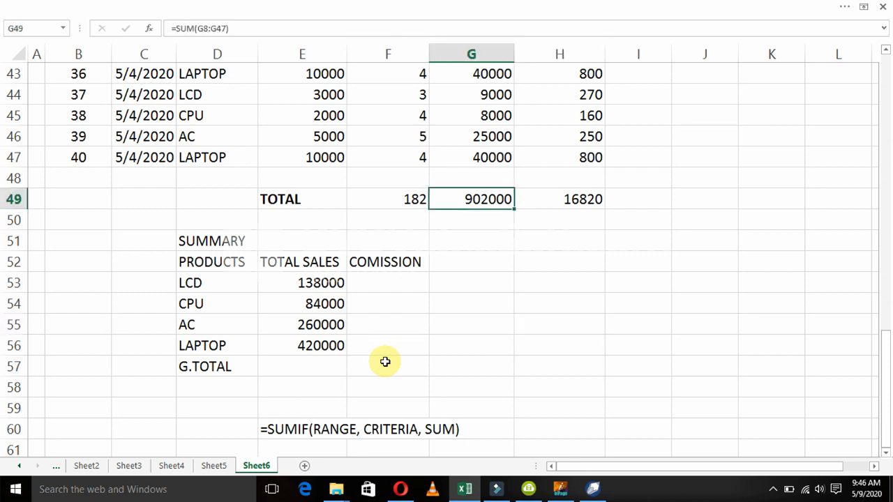
key("Down")
key("Down")
key("Down")
key("Down")
key("Down")
key("Down")
key("Down")
key("Down")
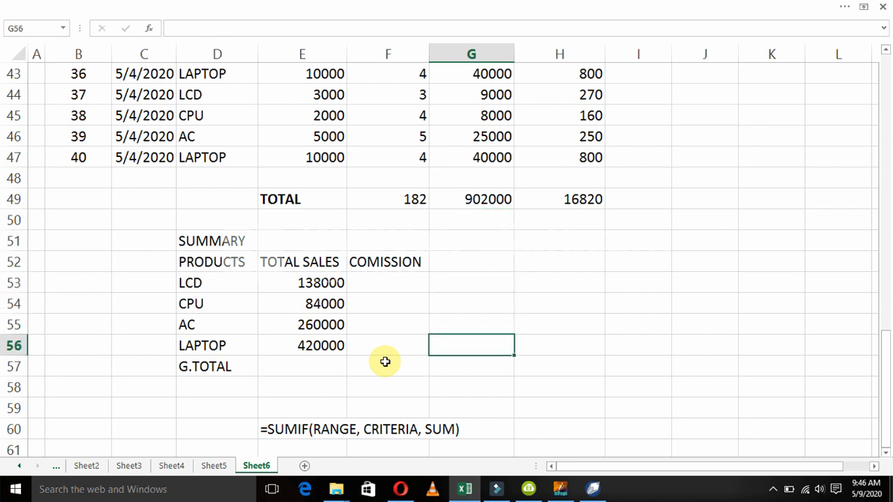
key("Left")
key("Left")
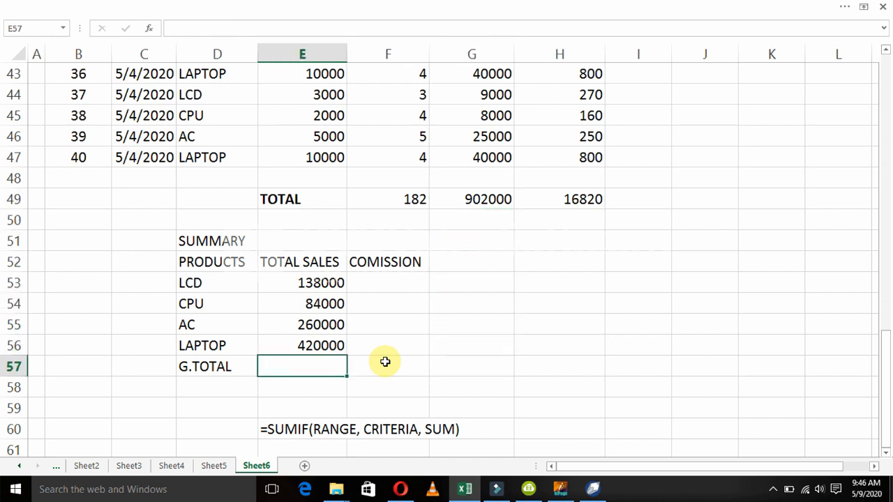
key("alt")
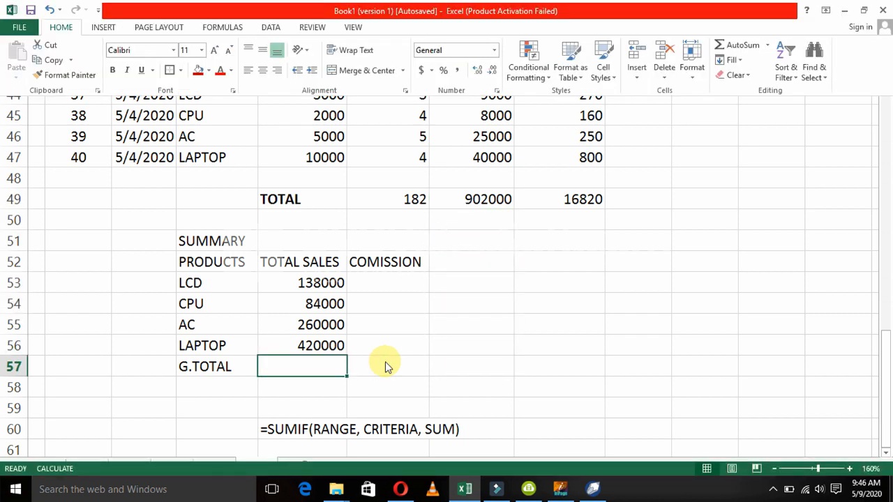
left_click(330, 364)
key("Up")
key("Up")
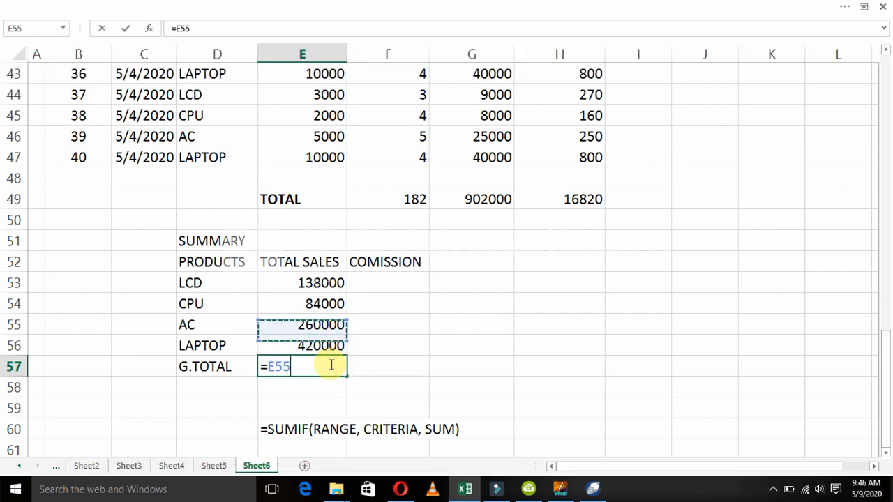
key("Down")
key("Down")
key("BackSpace")
key("BackSpace")
key("BackSpace")
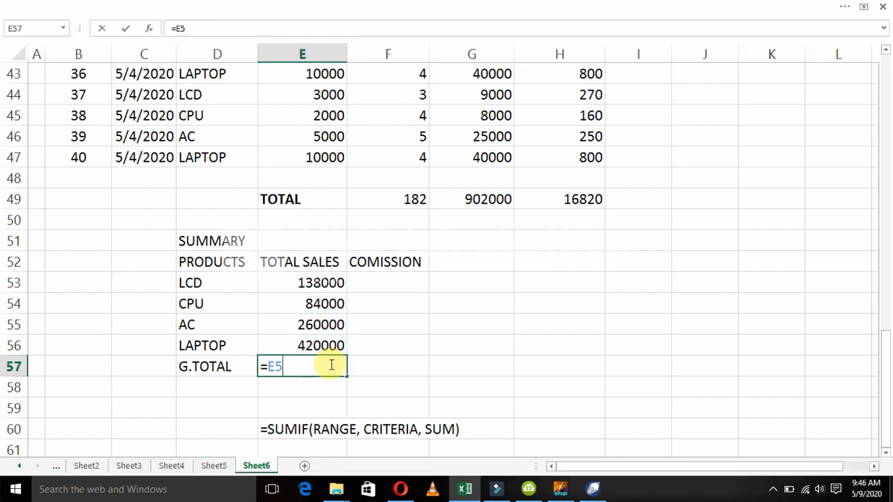
Total the four product sales in the G.TOTAL cell E57 with =SUM(E53:E56)
type("SUM")
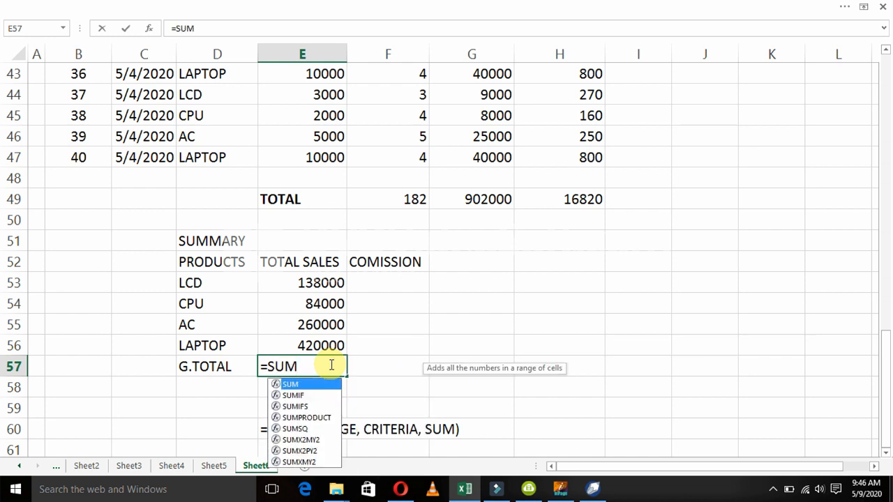
type("(")
key("Up")
key("Up")
key("Up")
key("Up")
key("shift+Down")
key("shift+Down")
key("shift+Down")
type(")")
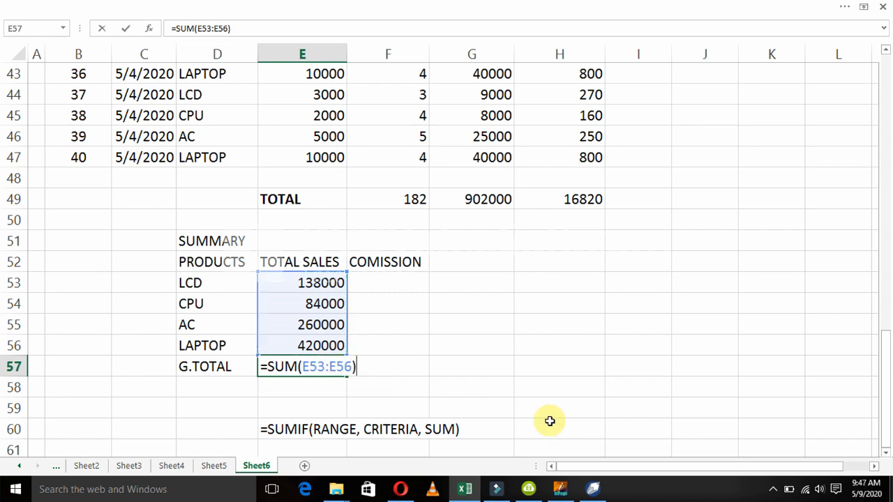
key("Return")
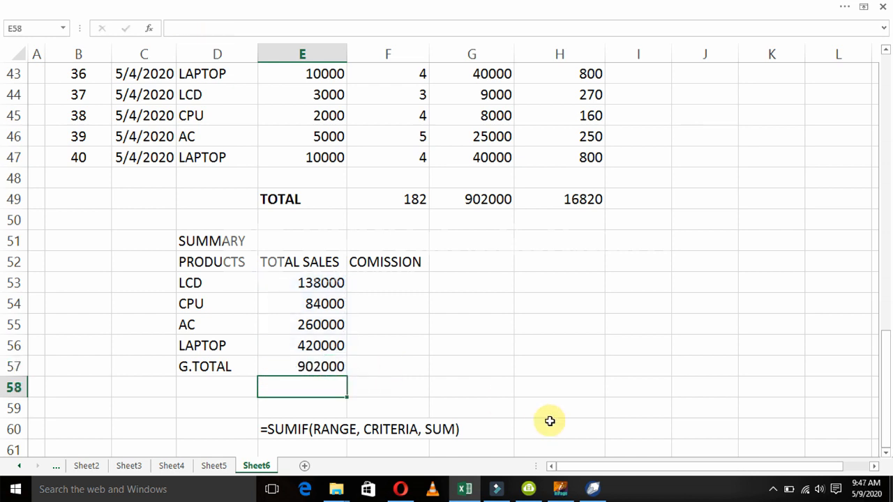
Apply a Top and Double Bottom Border to the grand total cell E57
key("Up")
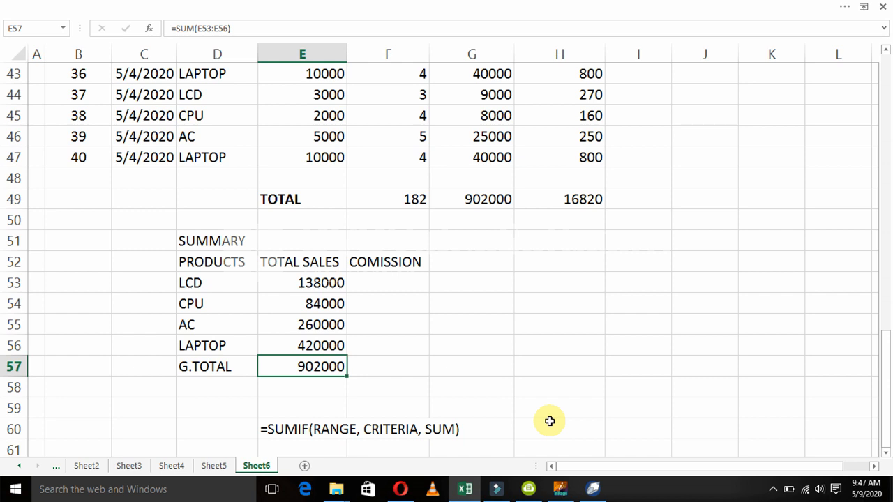
left_click(348, 5)
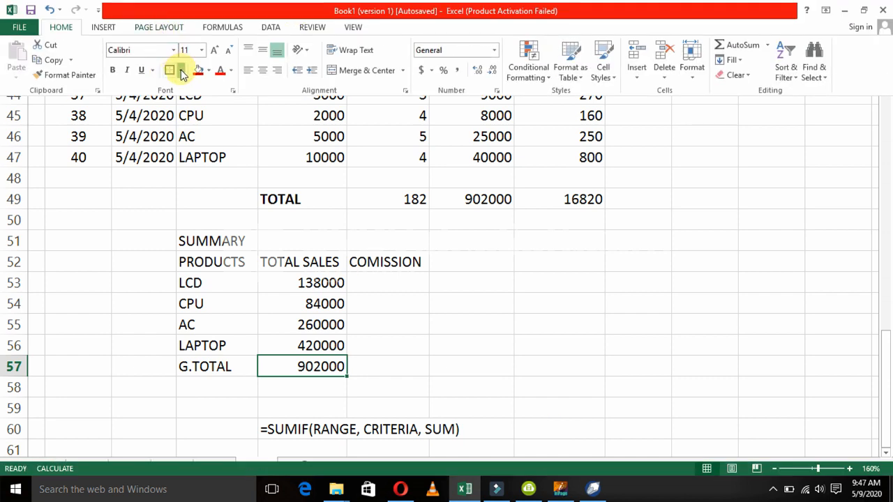
left_click(180, 71)
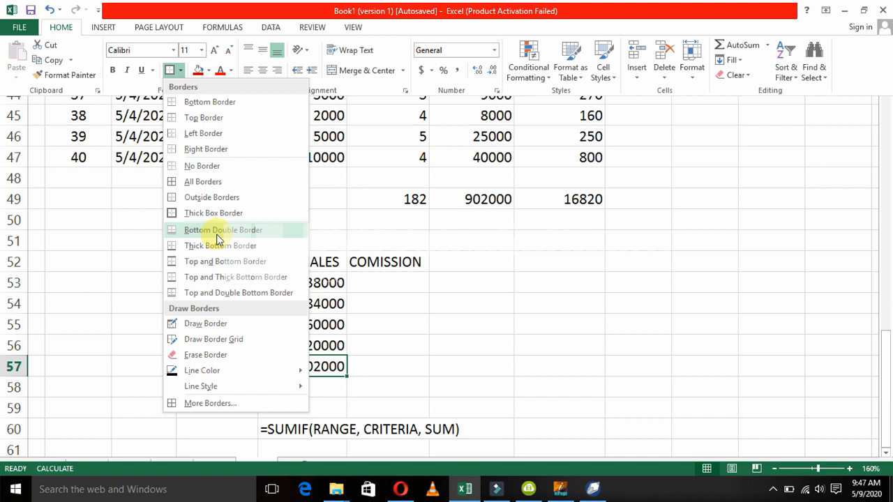
left_click(217, 294)
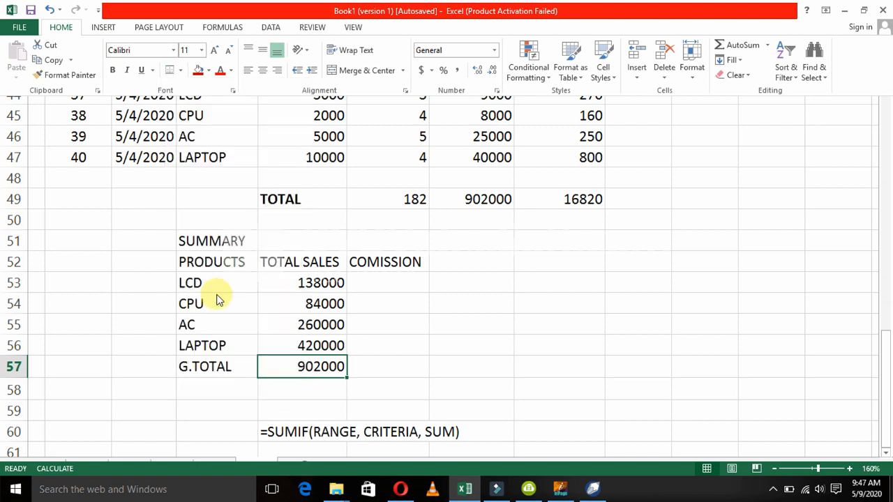
left_click(402, 374)
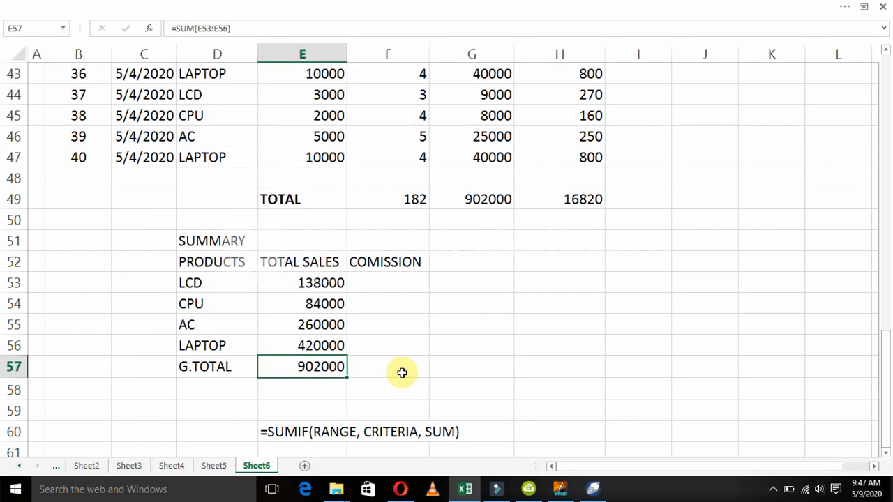
Copy the total sales formulas in E53:E56 into the COMISSION column at F53:F56
left_click(409, 358)
key("Up")
key("Up")
key("Up")
key("Up")
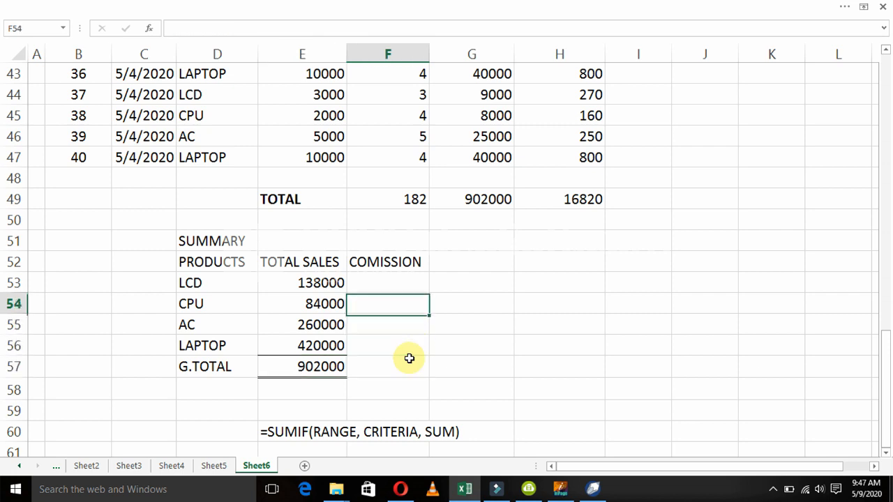
key("Left")
key("Left")
key("Right")
key("Right")
key("Left")
key("Right")
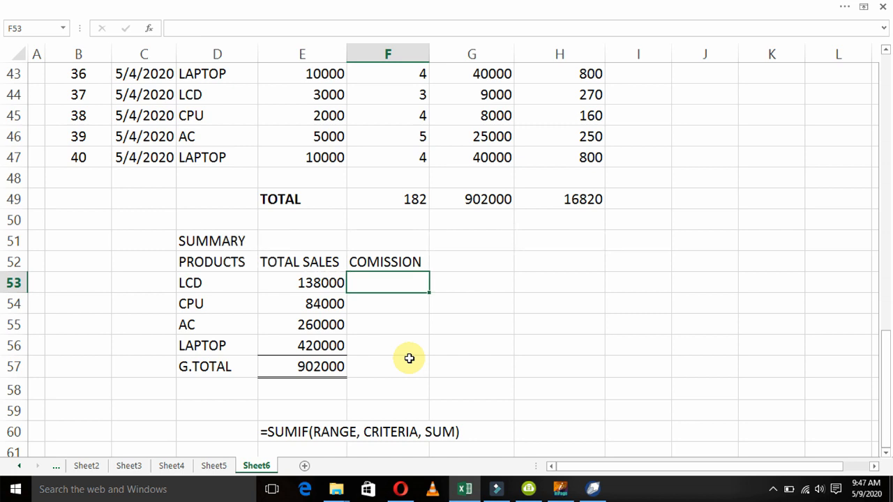
key("Left")
key("shift+Down")
key("shift+Down")
key("shift+Down")
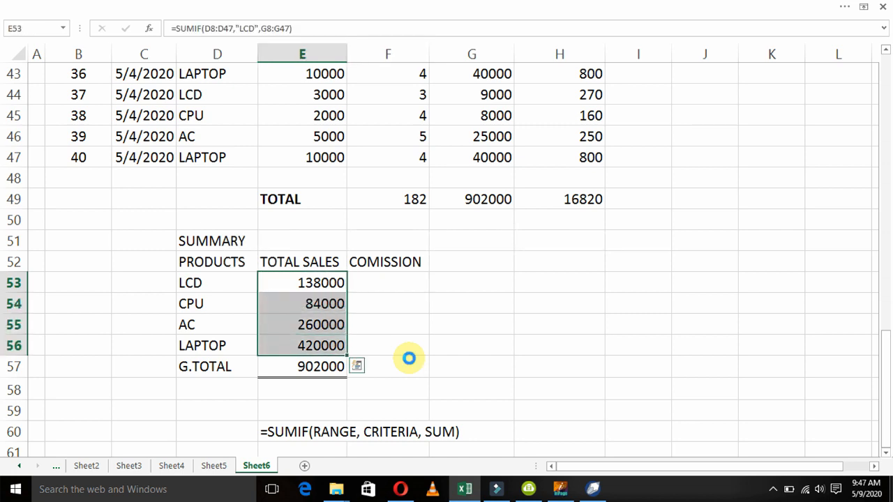
key("ctrl+c")
key("Right")
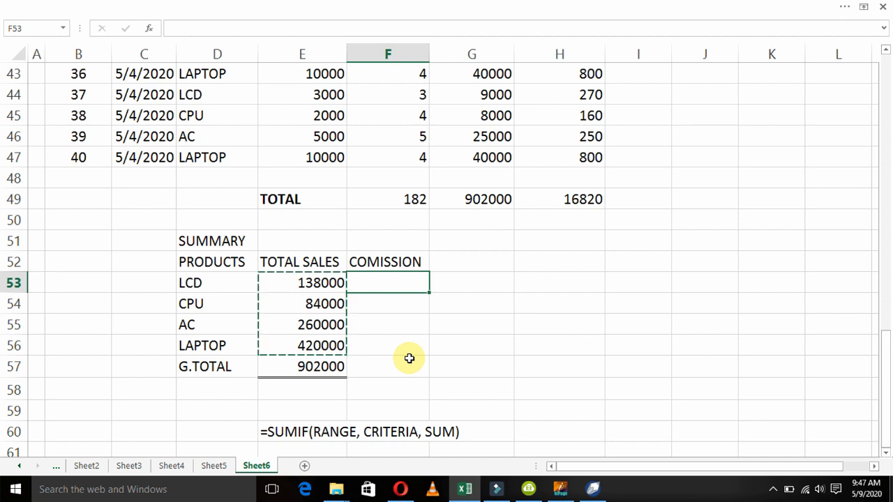
key("ctrl+v")
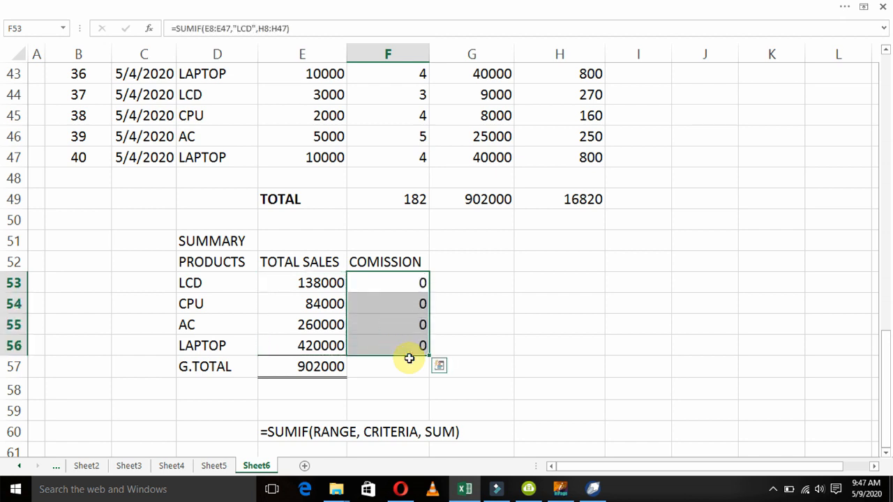
Correct the criteria range in the LCD commission cell F53 so the formula reads =SUMIF(D8:D47,"LCD",H8:H47)
key("F2")
key("Left")
key("Left")
key("Left")
key("Left")
key("Left")
key("Left")
key("Left")
key("Left")
key("Left")
key("Left")
key("Left")
key("Left")
key("Left")
key("Left")
key("Left")
key("Left")
key("Left")
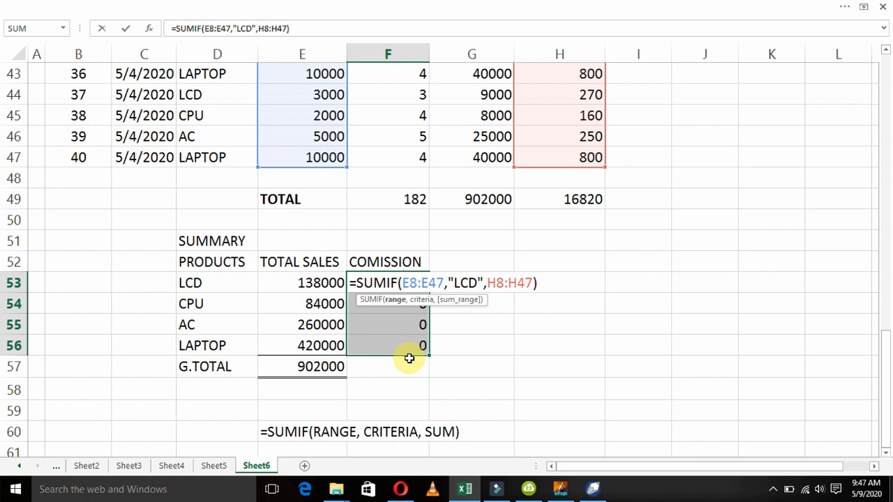
key("shift+Right")
type("D8:")
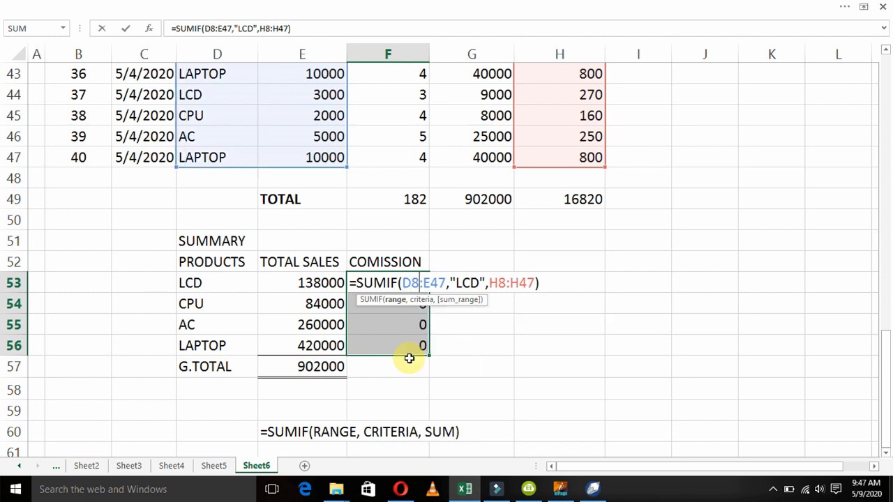
type("D")
key("Right")
key("Right")
key("Right")
key("Right")
key("Right")
key("Right")
key("Right")
key("Right")
key("Right")
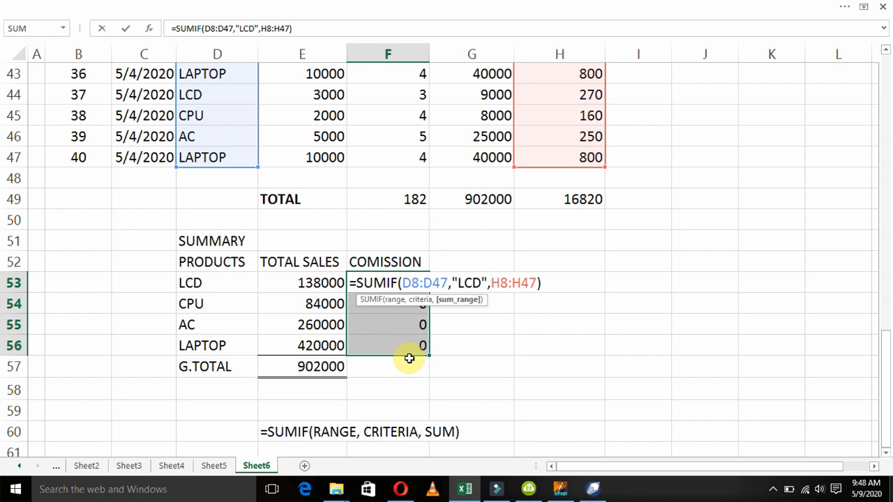
key("Right")
key("Right")
key("Right")
key("Right")
key("Return")
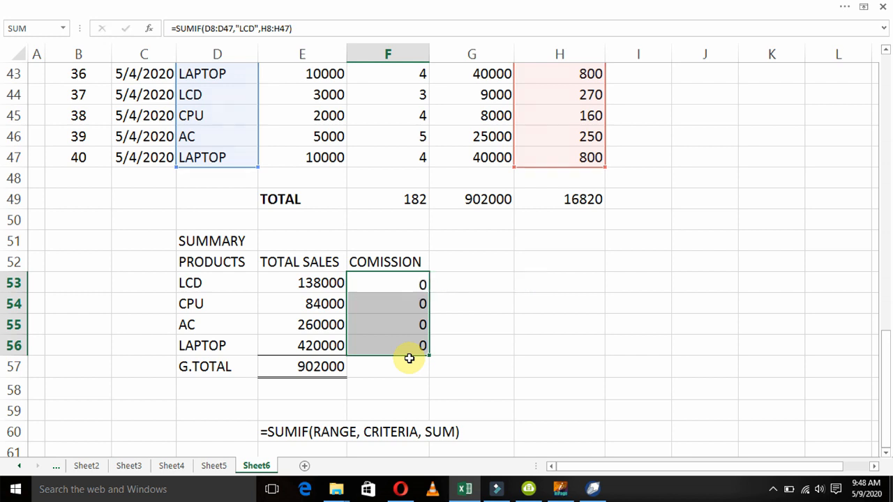
Correct the criteria range in the CPU commission formula in F54 to D8:D47
key("F2")
key("Left")
key("Left")
key("Left")
key("Left")
key("Left")
key("Left")
key("Left")
key("Left")
key("Left")
key("Left")
key("Left")
key("Left")
key("Left")
key("Left")
key("Left")
key("BackSpace")
type("D")
key("Right")
key("Right")
key("Right")
key("Right")
key("BackSpace")
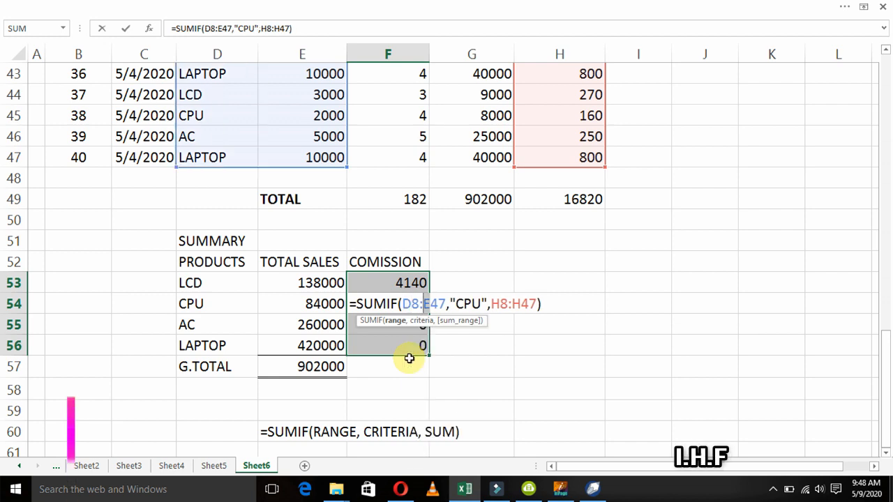
type("D")
key("Return")
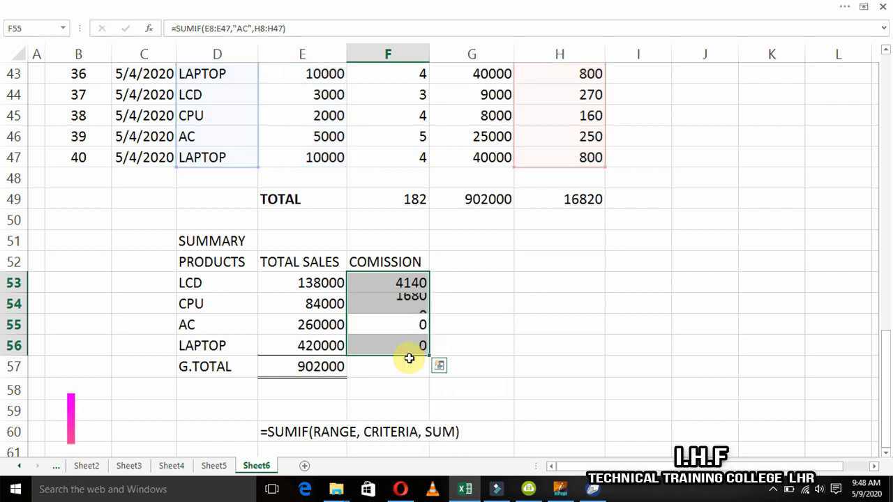
Correct the criteria range in the AC commission formula in F55 to D8:D47
key("F2")
key("Left")
key("Left")
key("Left")
key("Left")
key("Left")
key("Left")
key("Left")
key("Left")
key("Left")
key("Left")
key("Left")
key("Left")
key("Left")
key("Left")
key("Left")
key("Left")
key("Left")
key("Left")
key("Left")
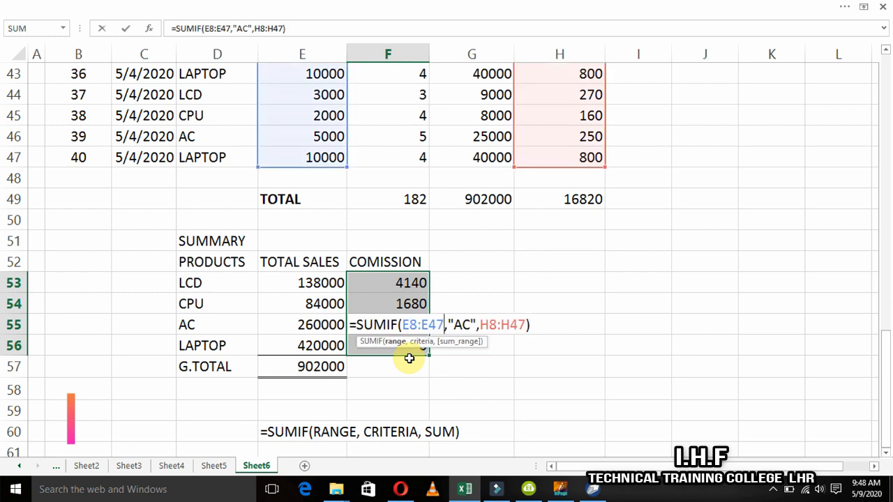
key("Delete")
type("D")
key("Right")
key("Right")
key("Right")
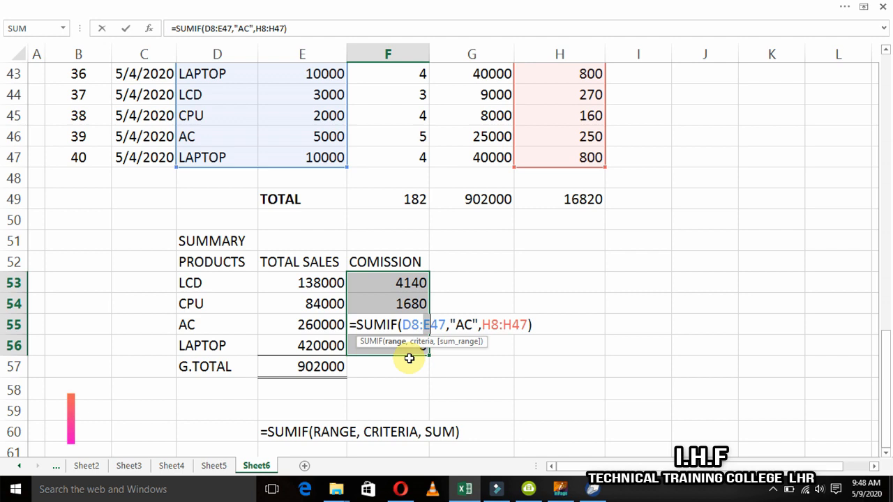
key("BackSpace")
type("D")
key("Return")
Correct the LAPTOP commission formula in F56 to =SUMIF(D8:D47,"LAPTOP",H8:H47)
key("F2")
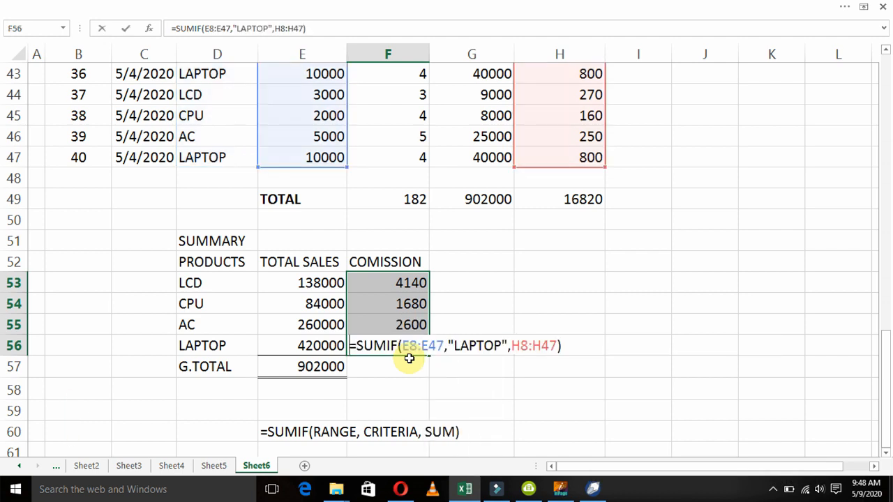
key("Left")
key("Left")
key("Left")
key("Left")
key("Left")
key("Left")
key("Left")
key("Left")
key("Left")
key("Left")
key("Left")
key("Left")
key("Left")
key("Left")
key("Left")
key("Left")
key("Left")
key("Left")
key("Left")
key("Left")
key("Delete")
type("D")
key("Right")
key("Right")
key("Delete")
type("D")
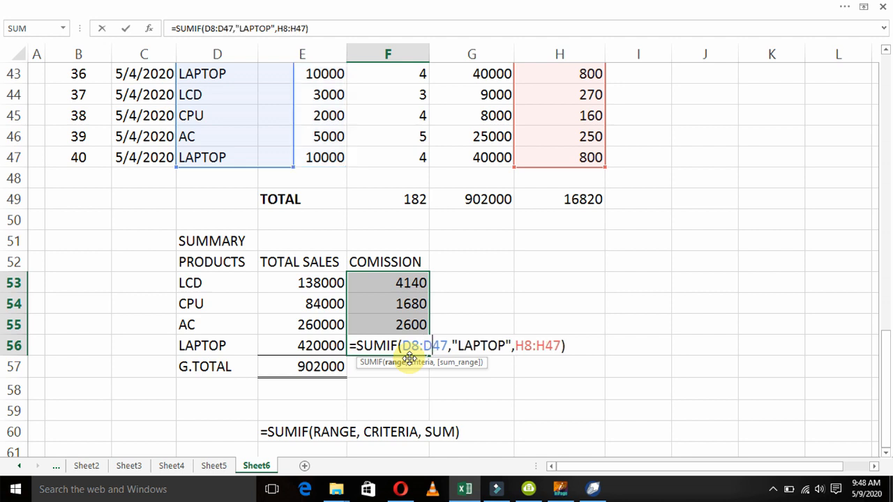
key("Return")
Copy the bordered grand total formula from E57 into the COMISSION column's G.TOTAL cell F57
key("Up")
key("Up")
key("Down")
key("Down")
key("Down")
key("Up")
key("Left")
key("ctrl+c")
key("Right")
key("ctrl+v")
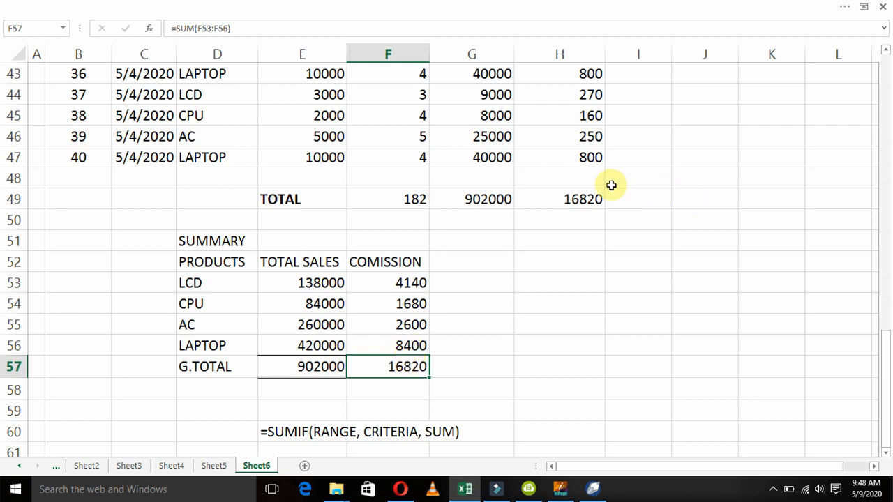
Examine the commission entries and total in column H against the summary's commission figures
left_click(576, 285)
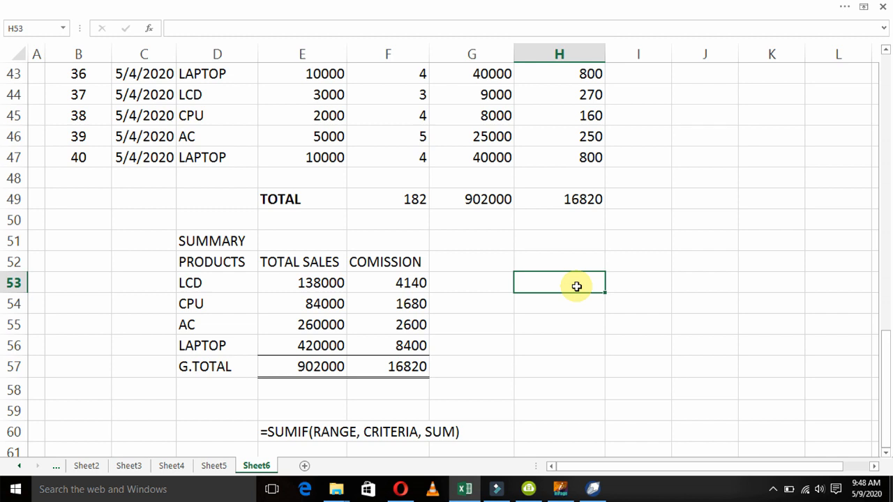
key("Up")
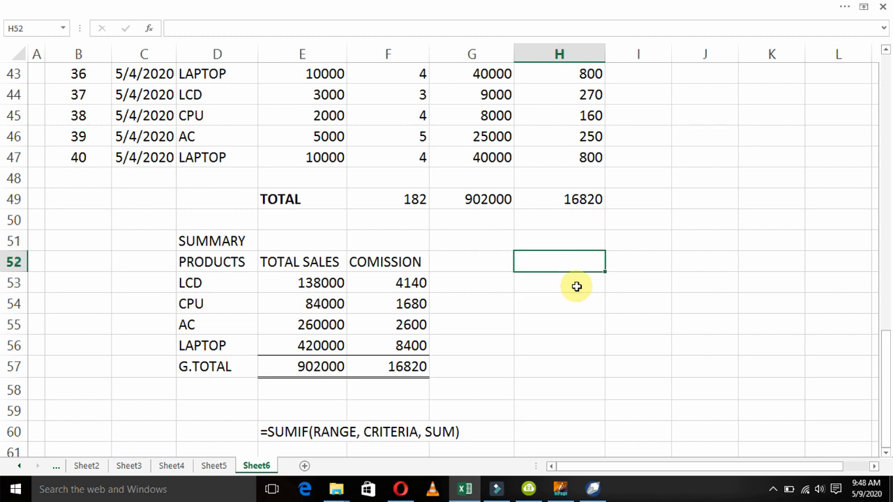
key("Up")
key("Up")
key("Up")
key("Up")
key("Up")
key("Up")
key("Up")
key("Down")
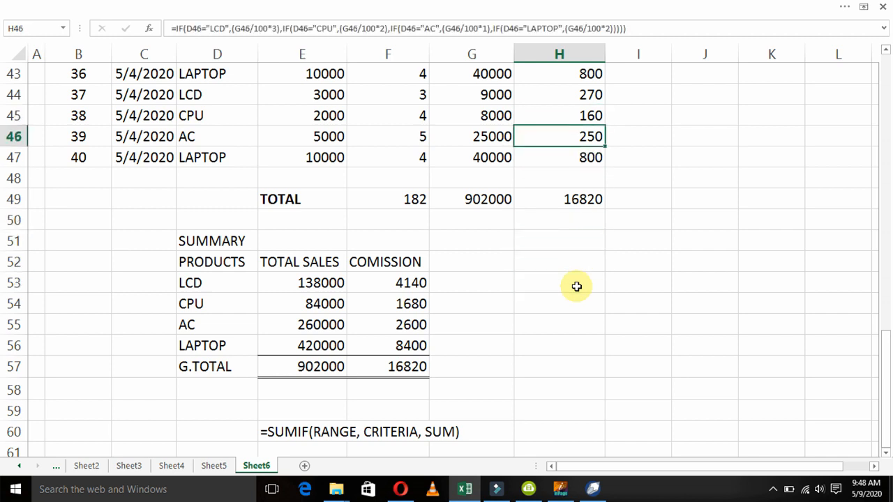
key("Down")
key("Down")
key("Down")
key("Down")
key("Down")
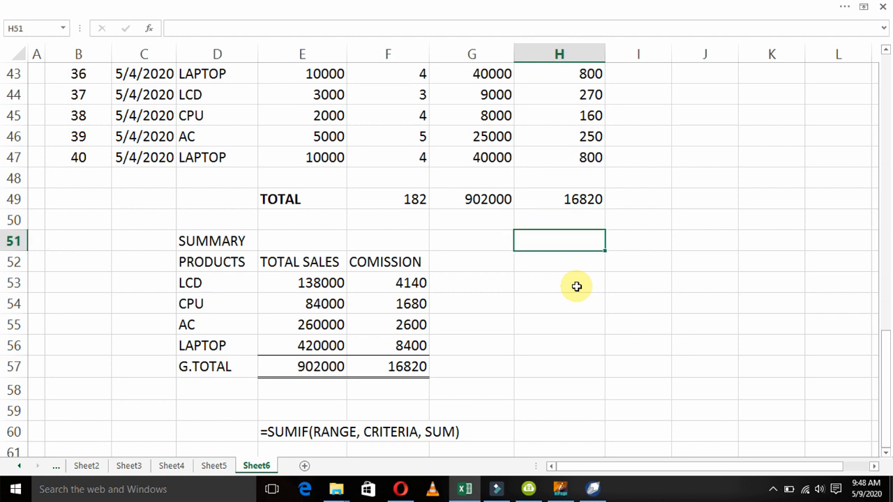
Review the LCD row of the summary and the product names in column D of the sales list
key("Left")
key("Left")
key("Down")
key("Down")
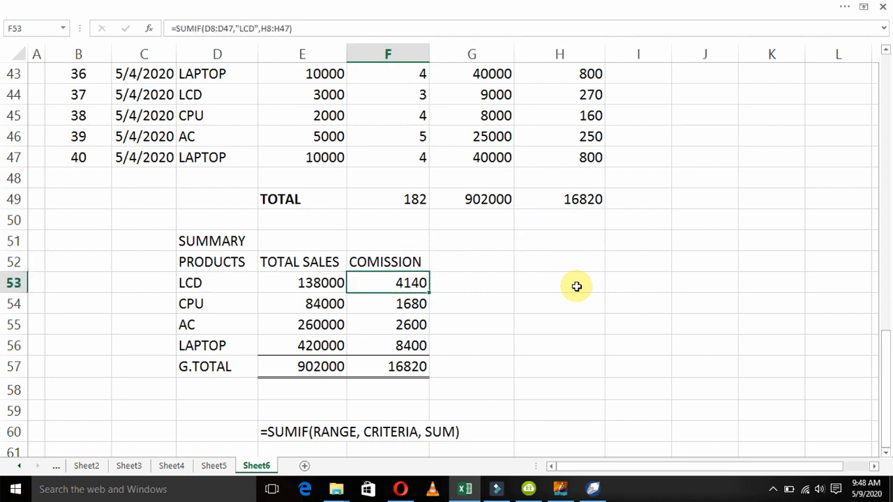
key("Left")
key("Left")
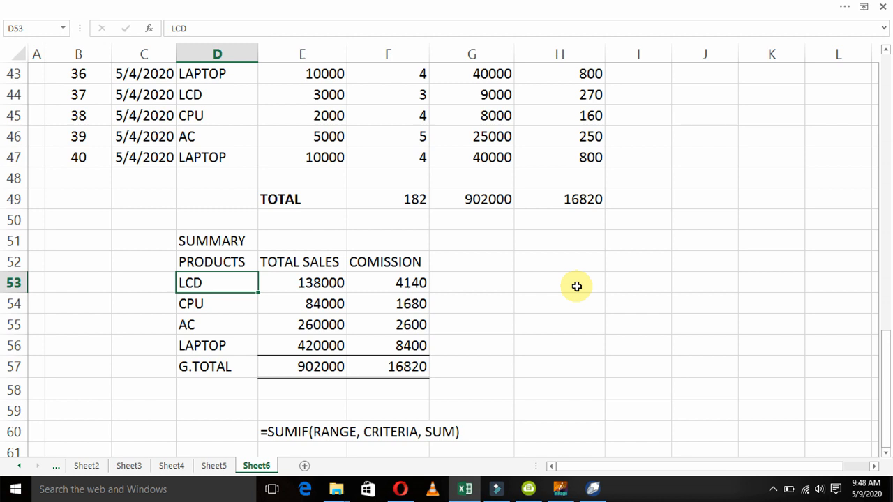
key("Up")
key("Up")
key("Up")
key("Up")
key("Up")
key("Up")
key("Up")
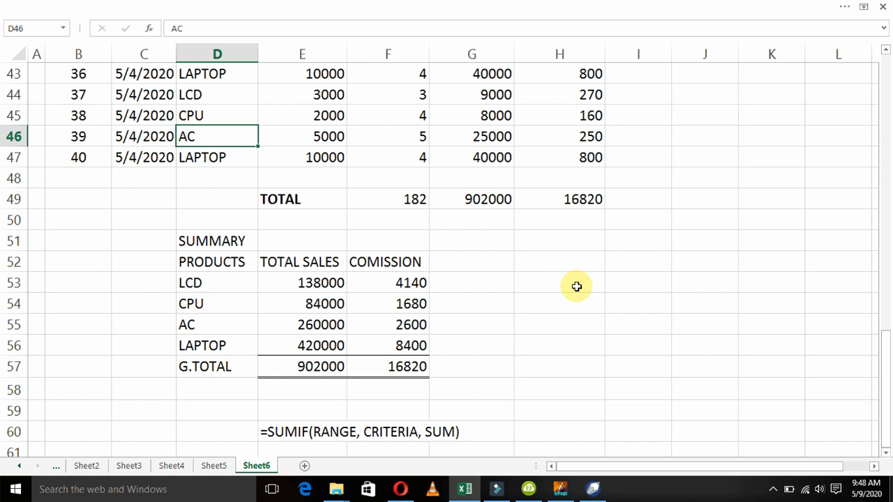
Review the LCD row's total sales and commission cells in the product summary
key("Down")
key("Down")
key("Down")
key("Down")
key("Down")
key("Down")
key("Down")
key("Right")
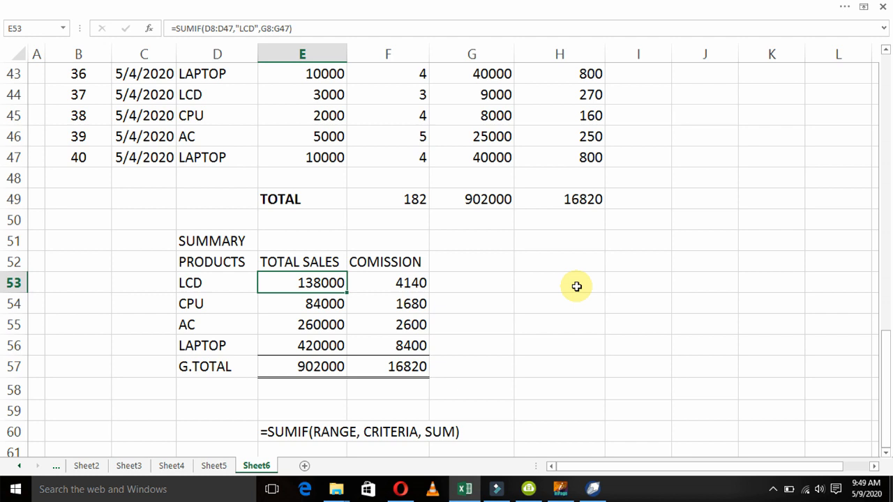
key("Right")
key("Right")
key("Left")
key("Up")
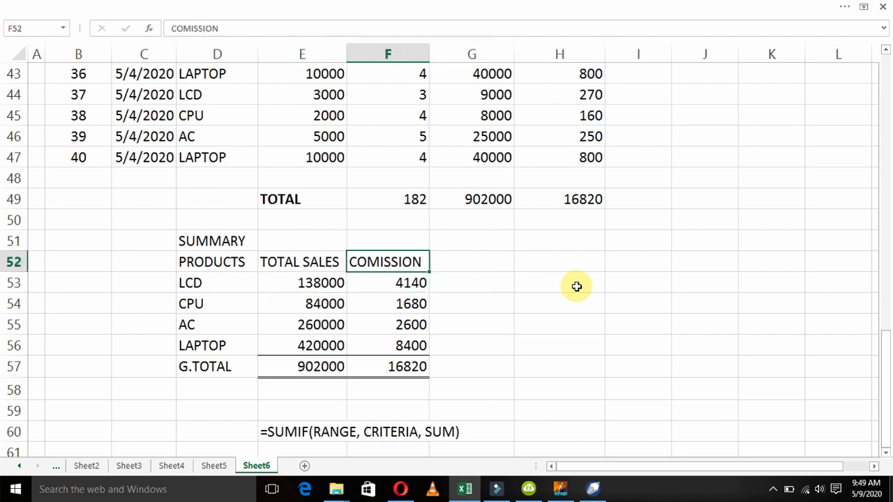
Look over the sales list from the summary up to the report title at the start of the sheet
key("Up")
key("Up")
key("Up")
key("Up")
key("Up")
key("Up")
key("Up")
key("Up")
key("Up")
key("Up")
key("Up")
key("Up")
key("Up")
key("Up")
key("Up")
key("Up")
key("Up")
key("Up")
key("Up")
key("Up")
key("Up")
key("Up")
key("Up")
key("Up")
key("Up")
key("Up")
key("Up")
key("Up")
key("Up")
key("Up")
key("Up")
key("Up")
key("Up")
key("Up")
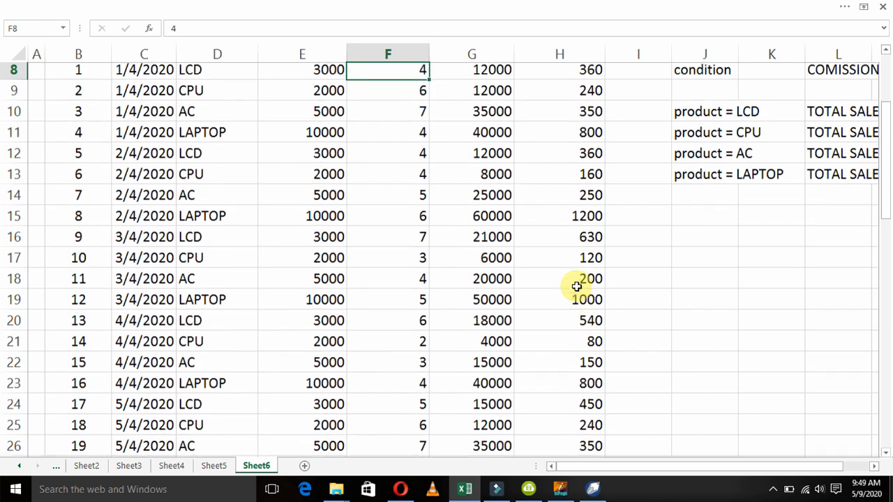
key("Up")
key("Up")
key("Up")
key("Up")
key("Up")
key("Up")
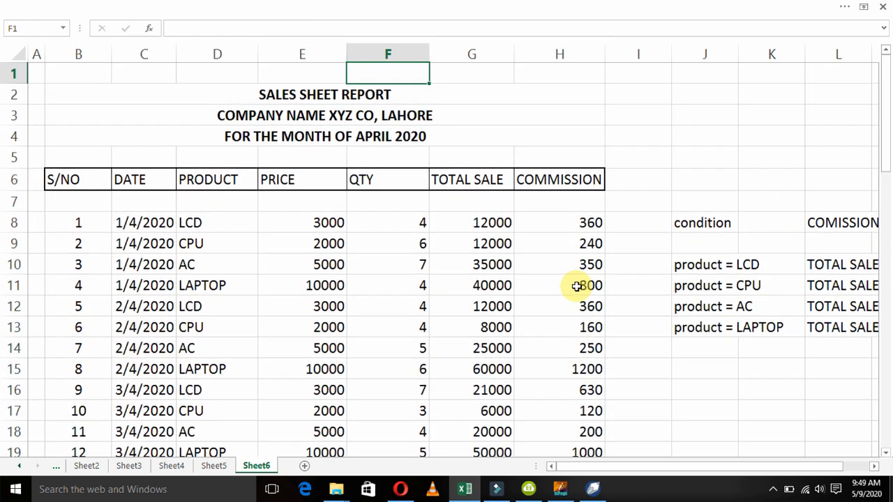
Review the sheet from the column headings down through the TOTAL row and product summary to the SUMIF syntax note
key("Down")
key("Down")
key("Down")
key("Down")
key("Down")
key("Down")
key("ctrl+Down")
key("ctrl+Down")
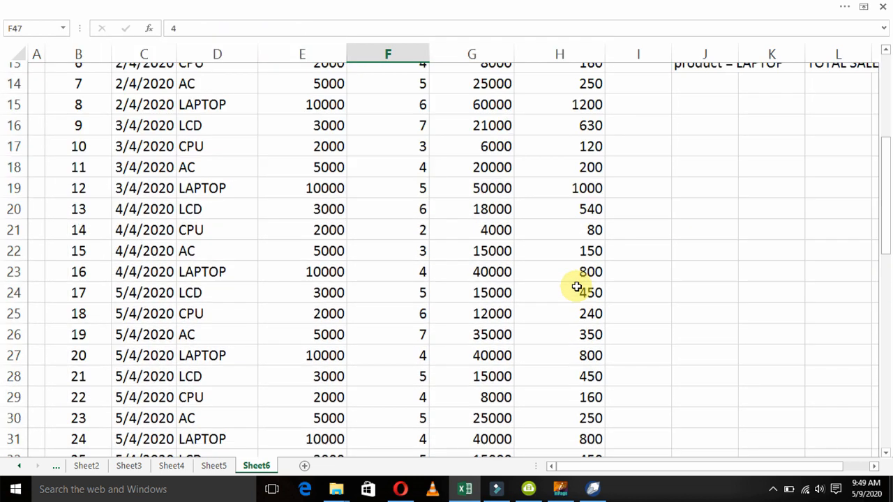
key("Down")
key("Down")
key("Down")
key("Down")
key("Down")
key("Down")
key("Down")
key("Down")
key("Down")
key("Down")
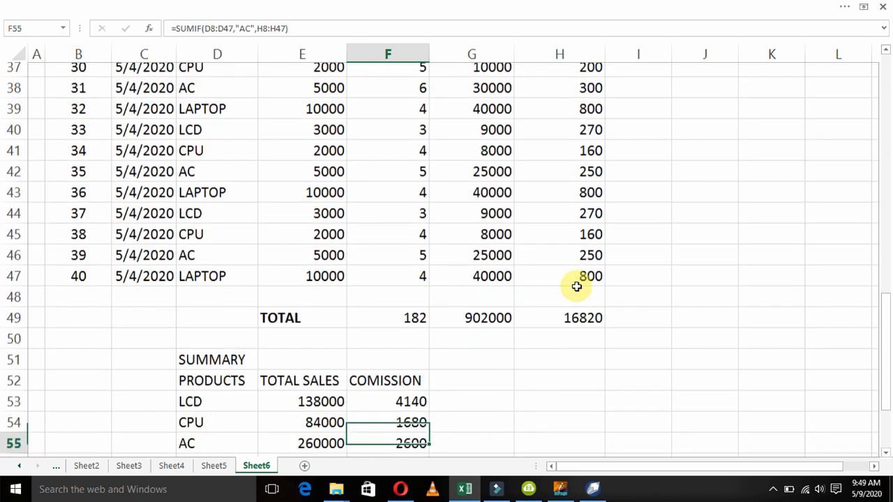
key("Down")
key("Down")
key("Down")
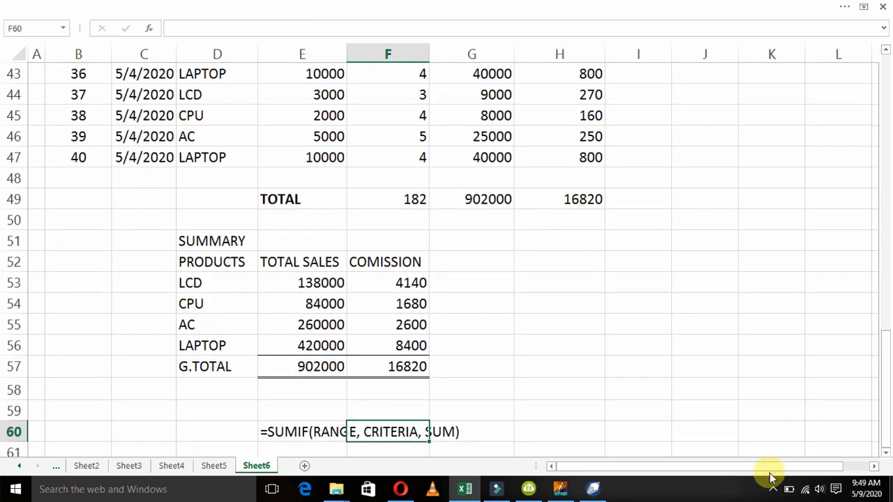
left_click(773, 488)
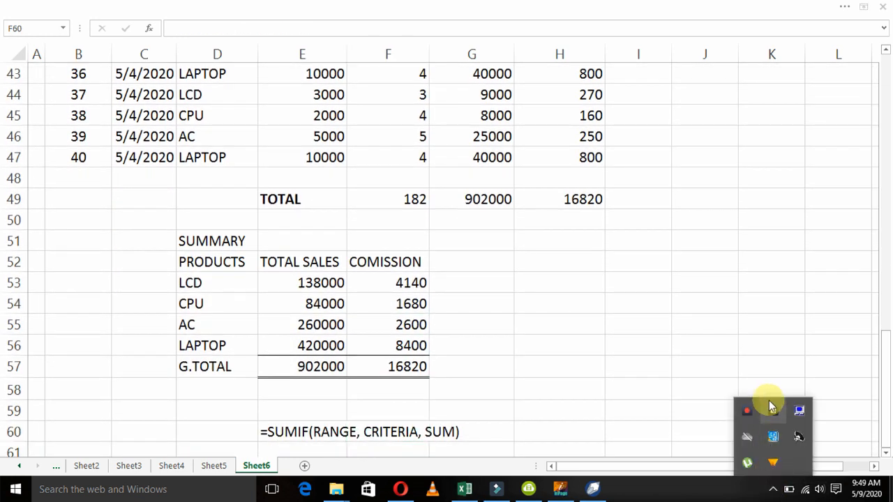
left_click(773, 412)
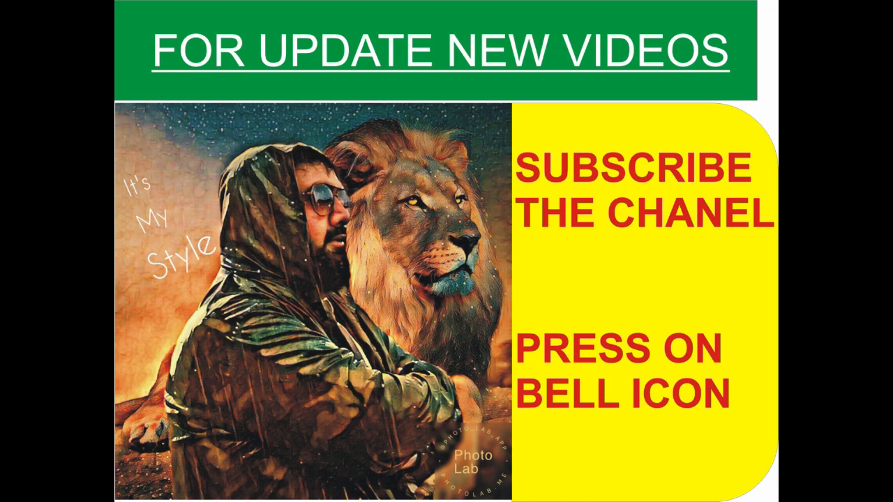